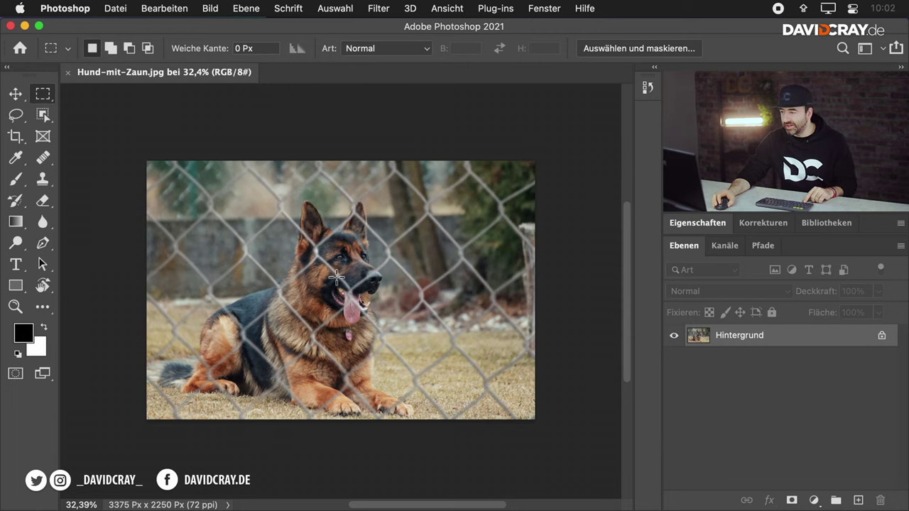
{"action": "scroll", "coordinate": [337, 277], "scroll_direction": "up", "scroll_amount": 2}
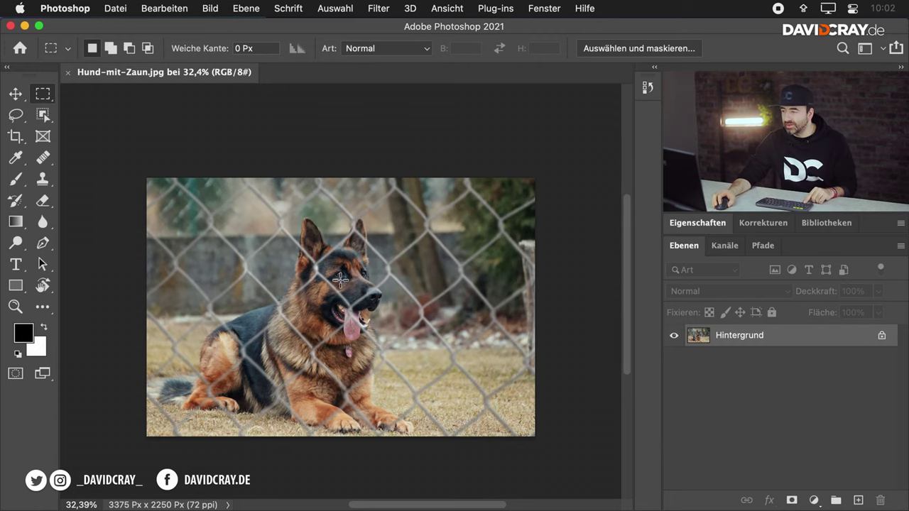
{"action": "scroll", "coordinate": [340, 279], "scroll_direction": "up", "scroll_amount": 5}
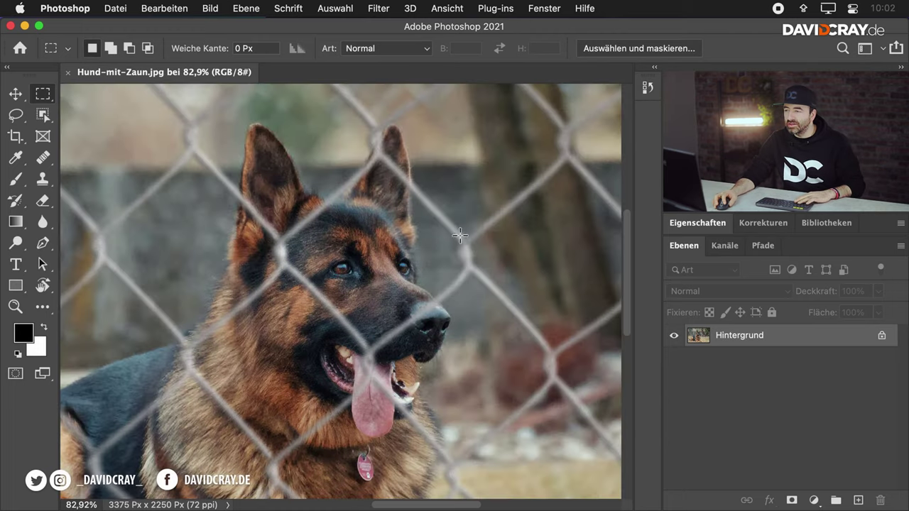
{"action": "mouse_move", "coordinate": [408, 286]}
{"action": "left_mouse_down"}
{"action": "mouse_move", "coordinate": [436, 345]}
{"action": "mouse_move", "coordinate": [325, 278]}
{"action": "left_mouse_up"}
{"action": "left_click_drag", "start_coordinate": [385, 369], "coordinate": [382, 303]}
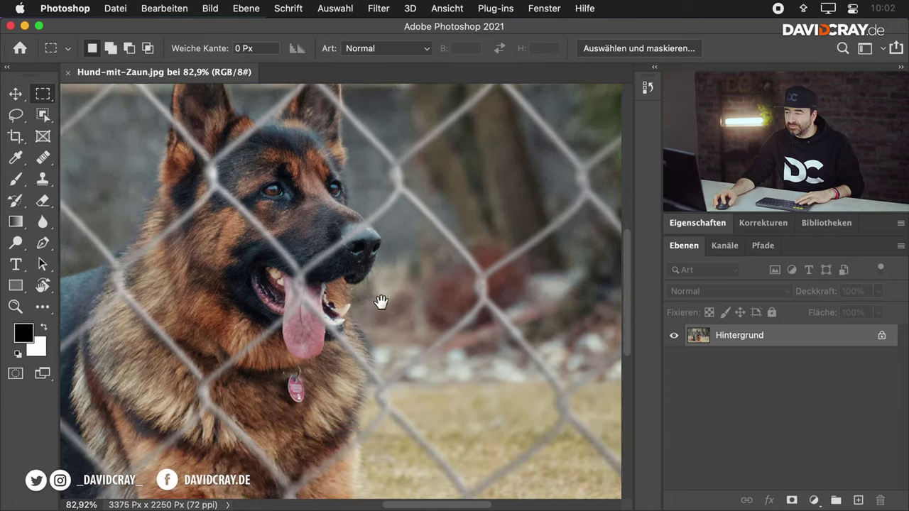
{"action": "left_click_drag", "start_coordinate": [230, 294], "coordinate": [361, 365]}
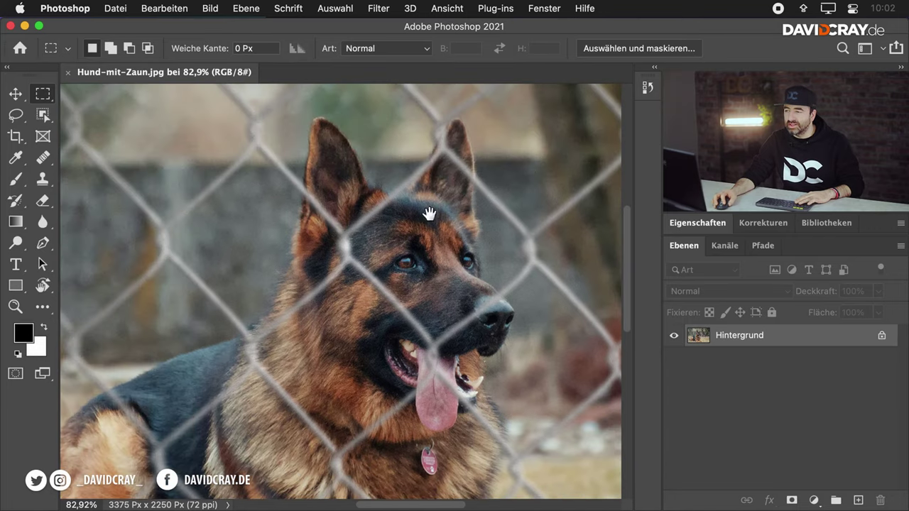
{"action": "left_click_drag", "start_coordinate": [456, 337], "coordinate": [381, 292]}
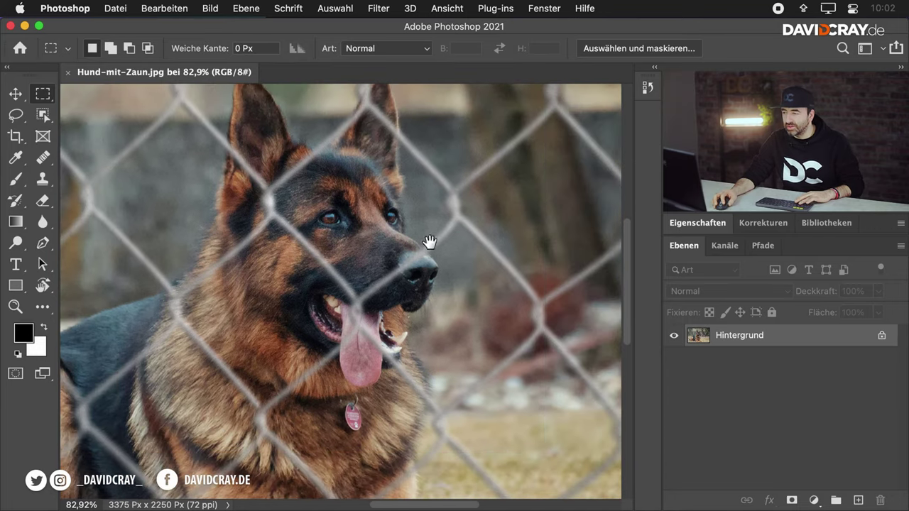
{"action": "left_click_drag", "start_coordinate": [430, 242], "coordinate": [426, 221]}
{"action": "left_click_drag", "start_coordinate": [345, 231], "coordinate": [363, 288]}
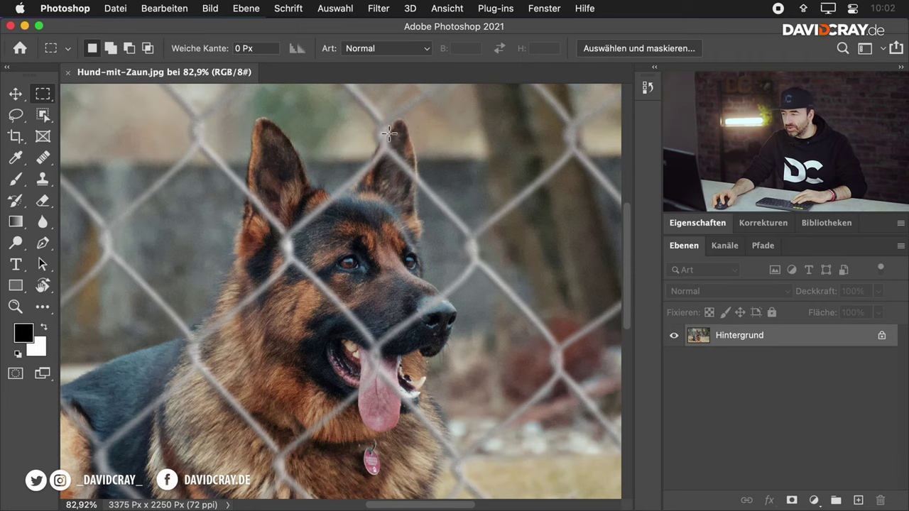
{"action": "scroll", "coordinate": [410, 405], "scroll_direction": "down", "scroll_amount": 1}
{"action": "scroll", "coordinate": [406, 375], "scroll_direction": "down", "scroll_amount": 1}
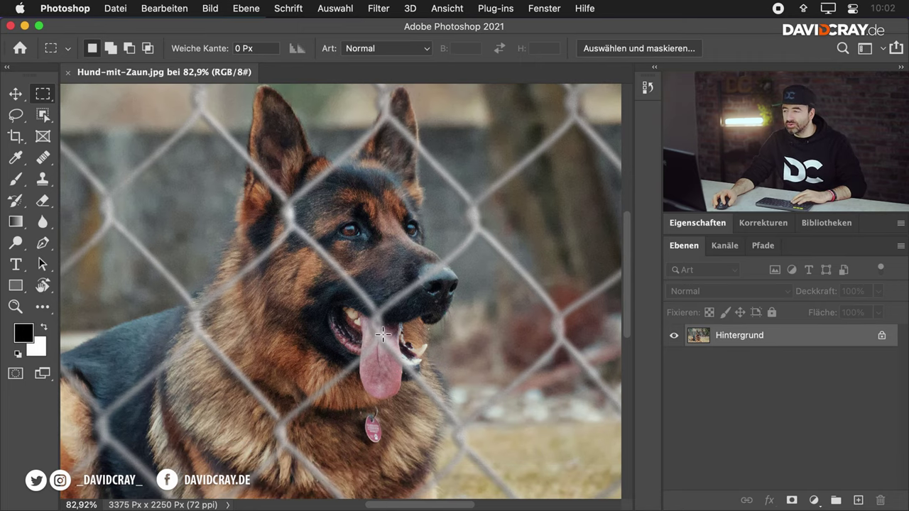
{"action": "scroll", "coordinate": [290, 258], "scroll_direction": "up", "scroll_amount": 2}
{"action": "scroll", "coordinate": [289, 257], "scroll_direction": "left", "scroll_amount": 3}
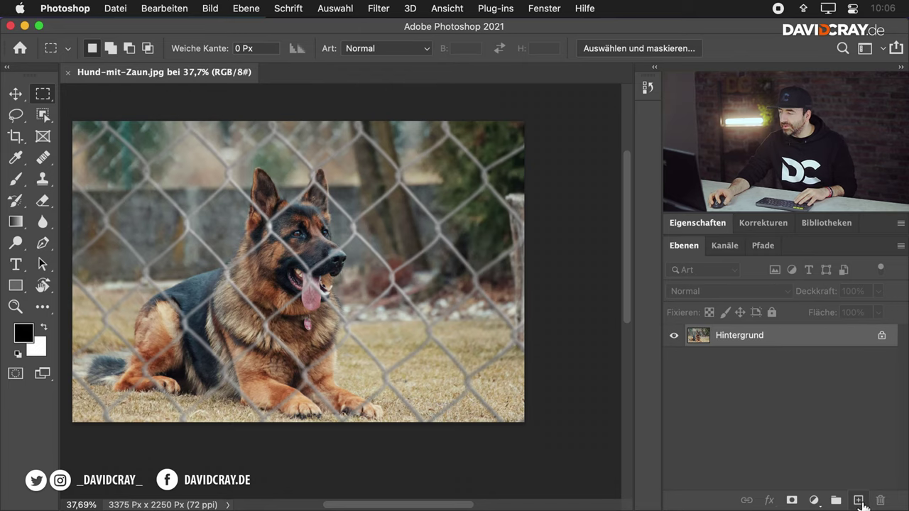
Create a new empty layer above Hintergrund and name it AUSWAHL
{"action": "left_click", "coordinate": [858, 500]}
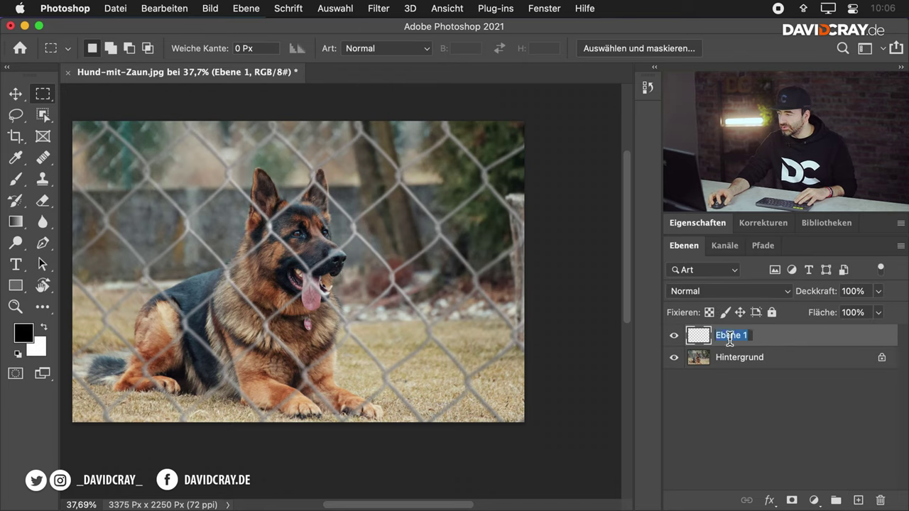
{"action": "type", "text": "AUSW"}
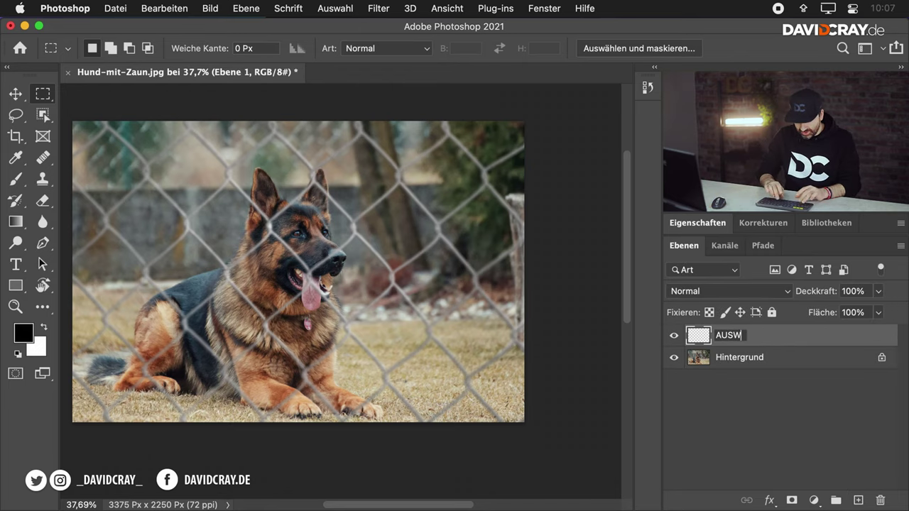
{"action": "type", "text": "AHL"}
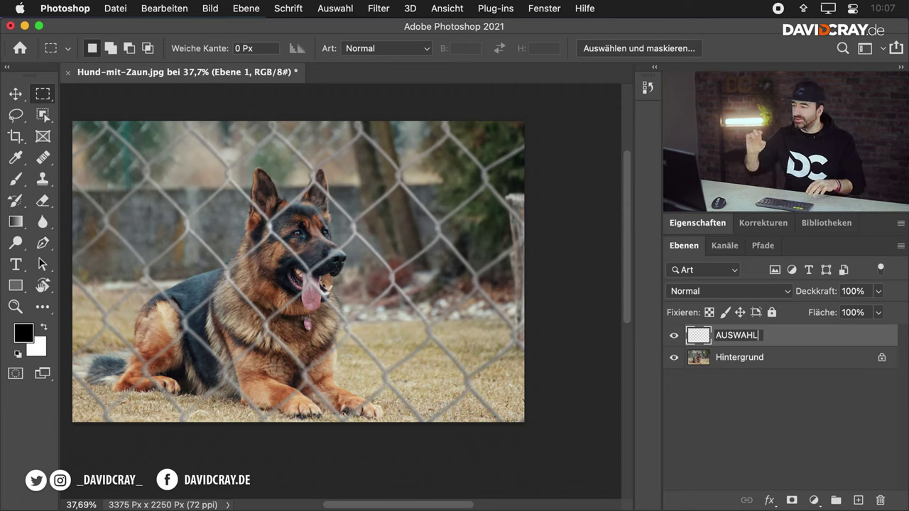
{"action": "key", "text": "Return"}
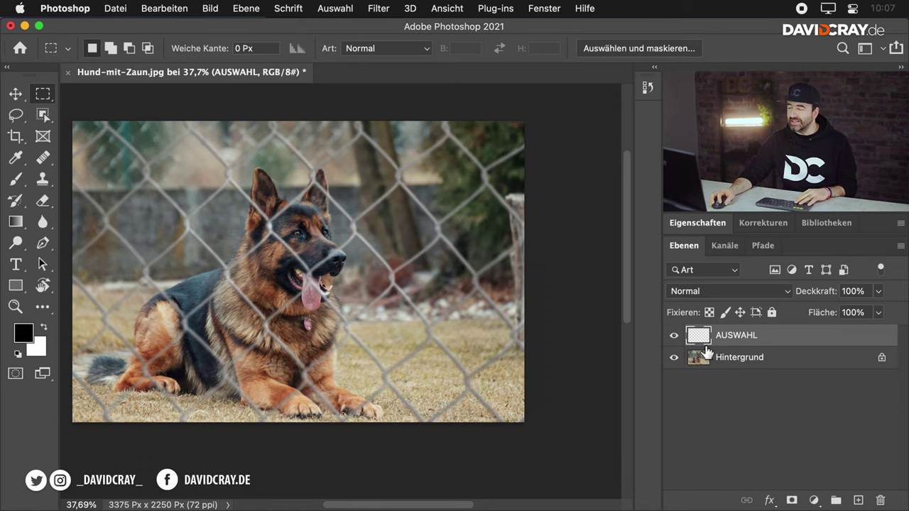
{"action": "scroll", "coordinate": [249, 292], "scroll_direction": "up", "scroll_amount": 2}
{"action": "scroll", "coordinate": [248, 293], "scroll_direction": "left", "scroll_amount": 2}
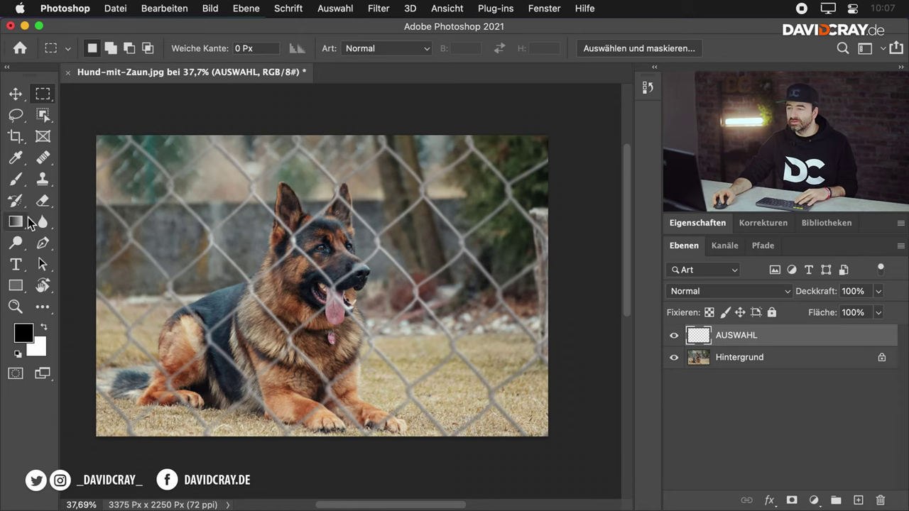
Take the Brush tool, zoom to the ears, and set size 45 px with 45% hardness
{"action": "left_click", "coordinate": [16, 181]}
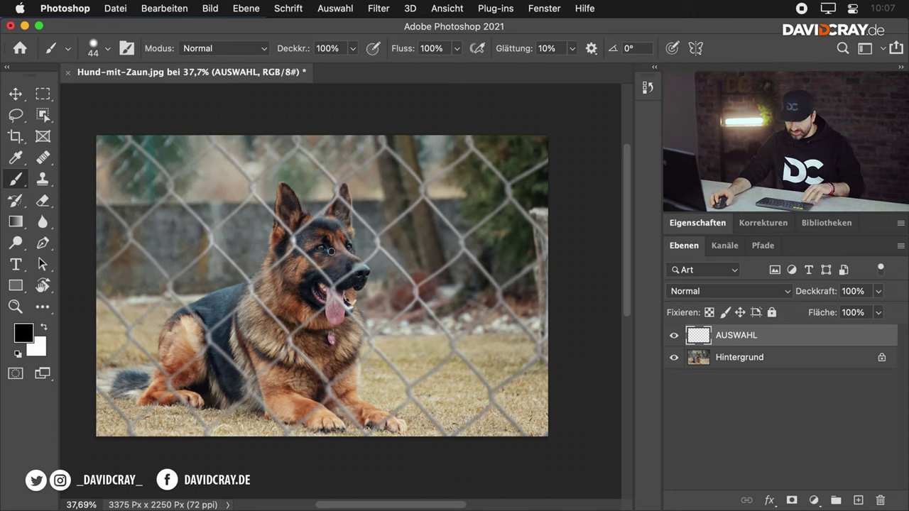
{"action": "scroll", "coordinate": [338, 237], "scroll_direction": "up", "scroll_amount": 5}
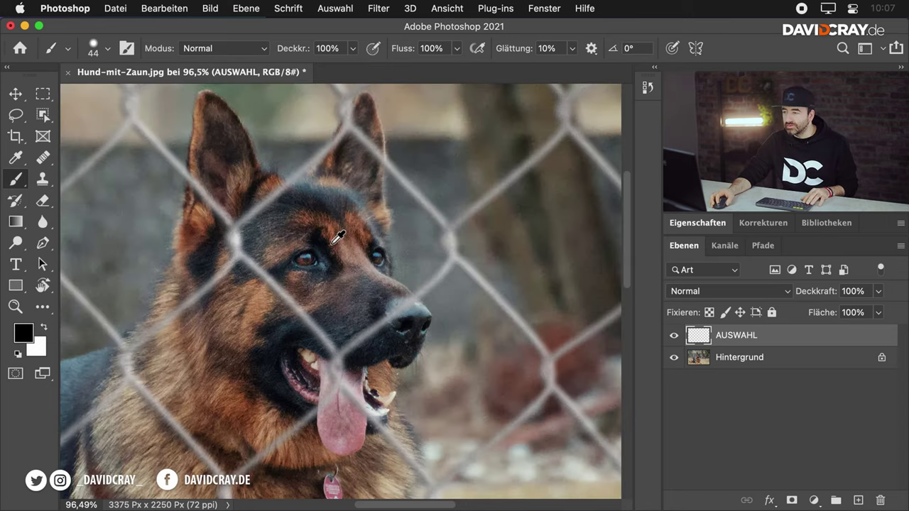
{"action": "scroll", "coordinate": [337, 237], "scroll_direction": "up", "scroll_amount": 3}
{"action": "left_click_drag", "start_coordinate": [300, 194], "coordinate": [281, 318]}
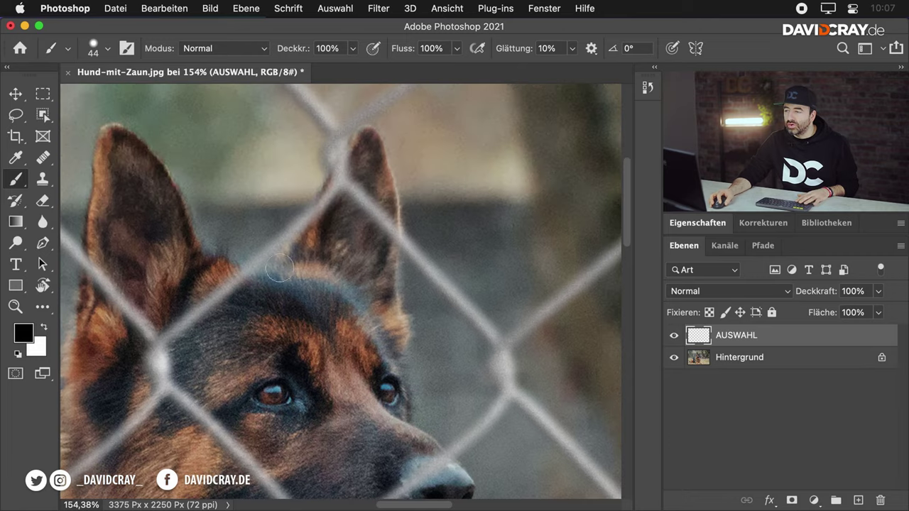
{"action": "right_click", "coordinate": [277, 254]}
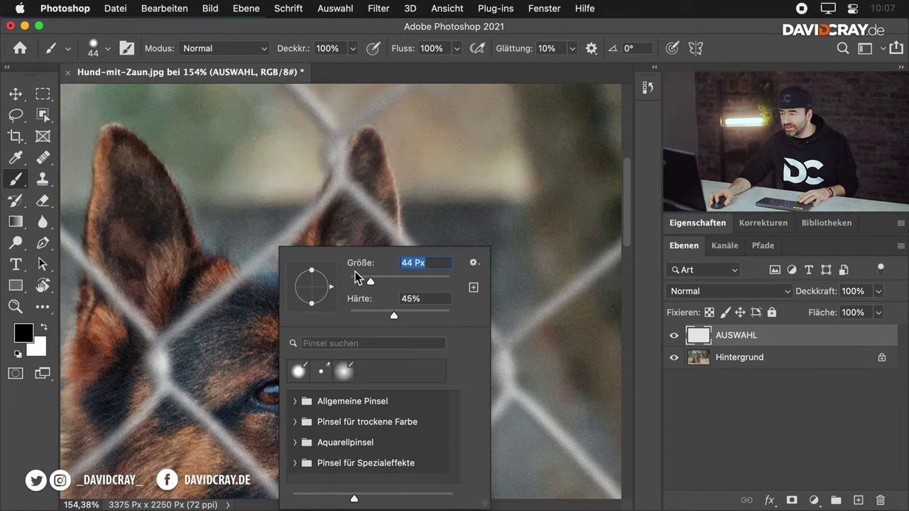
{"action": "left_click_drag", "start_coordinate": [369, 281], "coordinate": [374, 283]}
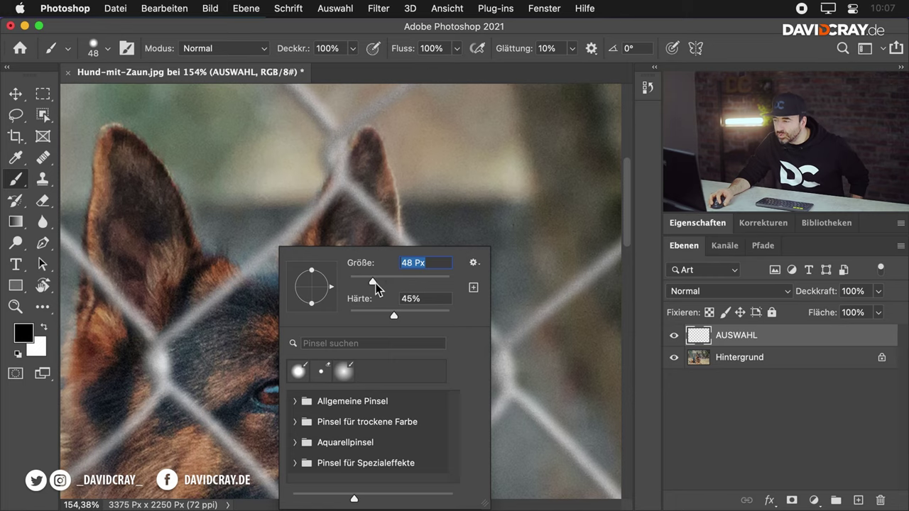
{"action": "left_click_drag", "start_coordinate": [374, 282], "coordinate": [371, 282]}
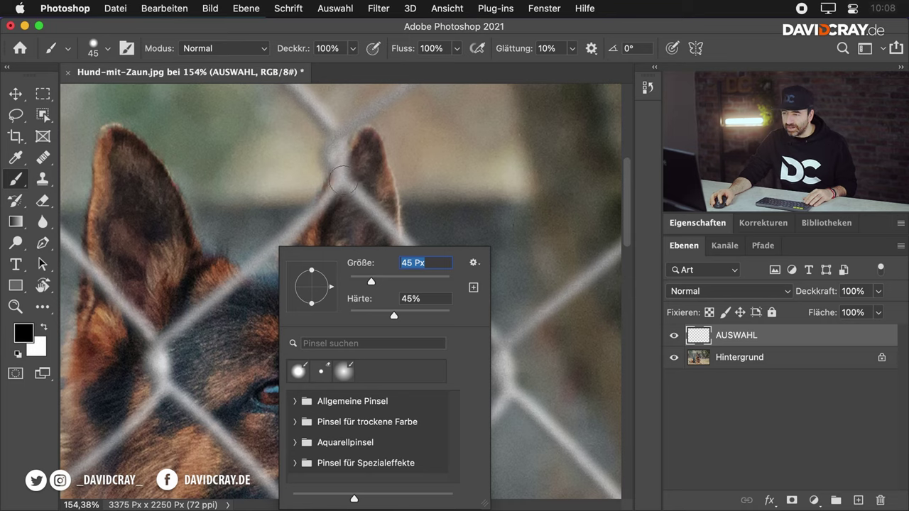
Paint black strokes along the fence wires by the ear and toward the snout
{"action": "key", "text": "Return"}
{"action": "mouse_move", "coordinate": [338, 156]}
{"action": "left_mouse_down"}
{"action": "mouse_move", "coordinate": [340, 181]}
{"action": "mouse_move", "coordinate": [161, 345]}
{"action": "left_mouse_up"}
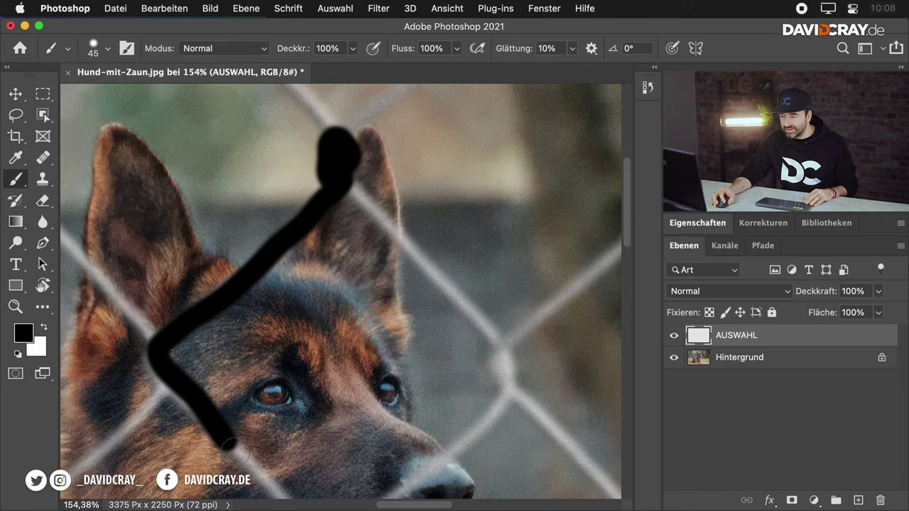
{"action": "left_click_drag", "start_coordinate": [160, 346], "coordinate": [245, 461]}
{"action": "left_click_drag", "start_coordinate": [283, 322], "coordinate": [209, 159]}
{"action": "mouse_move", "coordinate": [171, 300]}
{"action": "left_mouse_down"}
{"action": "mouse_move", "coordinate": [264, 381]}
{"action": "mouse_move", "coordinate": [366, 316]}
{"action": "mouse_move", "coordinate": [433, 245]}
{"action": "mouse_move", "coordinate": [419, 188]}
{"action": "mouse_move", "coordinate": [435, 222]}
{"action": "mouse_move", "coordinate": [452, 338]}
{"action": "left_mouse_up"}
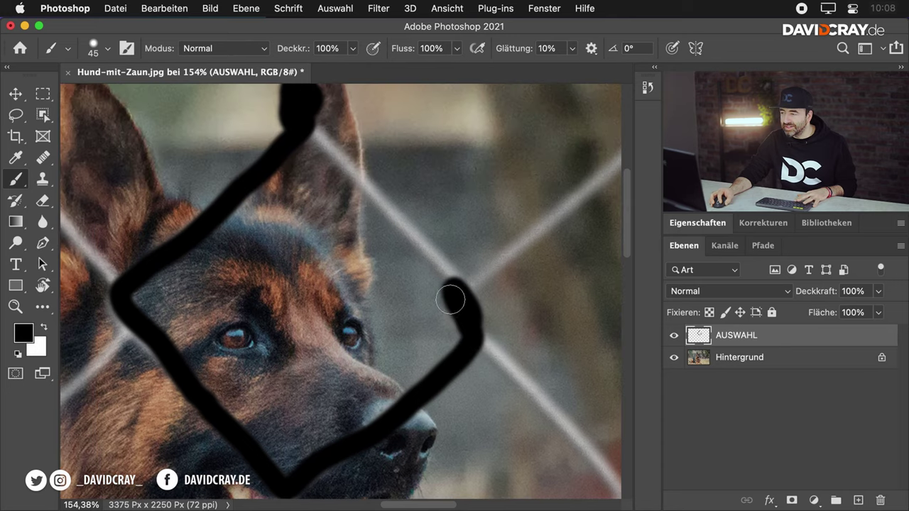
{"action": "mouse_move", "coordinate": [450, 294]}
{"action": "left_mouse_down"}
{"action": "mouse_move", "coordinate": [426, 239]}
{"action": "mouse_move", "coordinate": [309, 134]}
{"action": "left_mouse_up"}
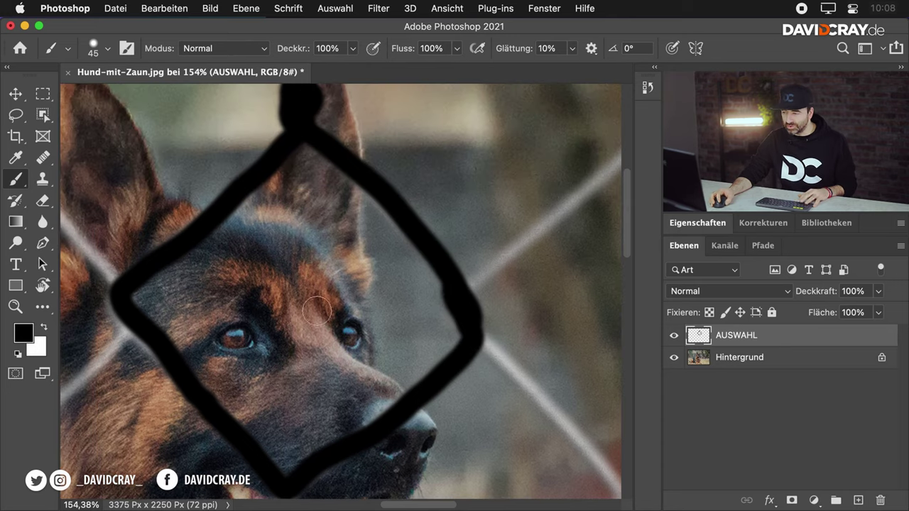
{"action": "left_click_drag", "start_coordinate": [303, 310], "coordinate": [336, 295]}
Undo those strokes and repaint only the fence junction above the ear
{"action": "key", "text": "ctrl+z"}
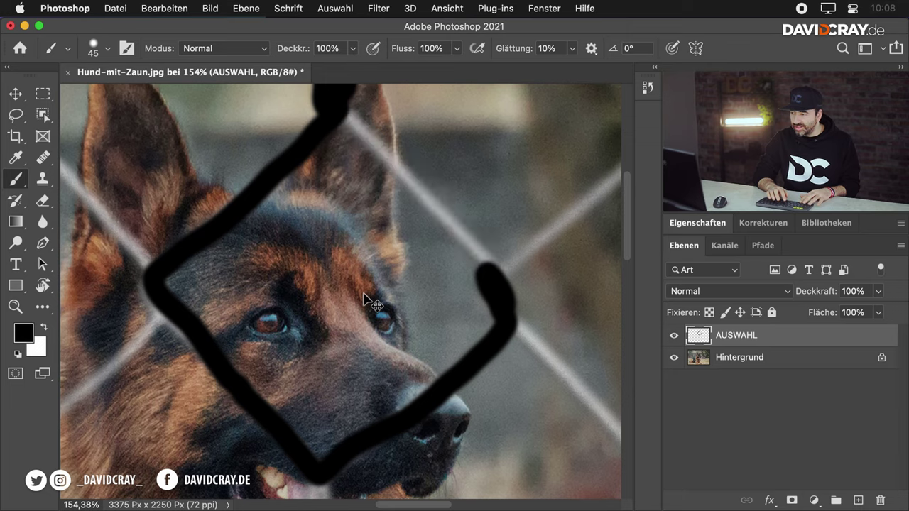
{"action": "key", "text": "ctrl+z"}
{"action": "key", "text": "ctrl+z"}
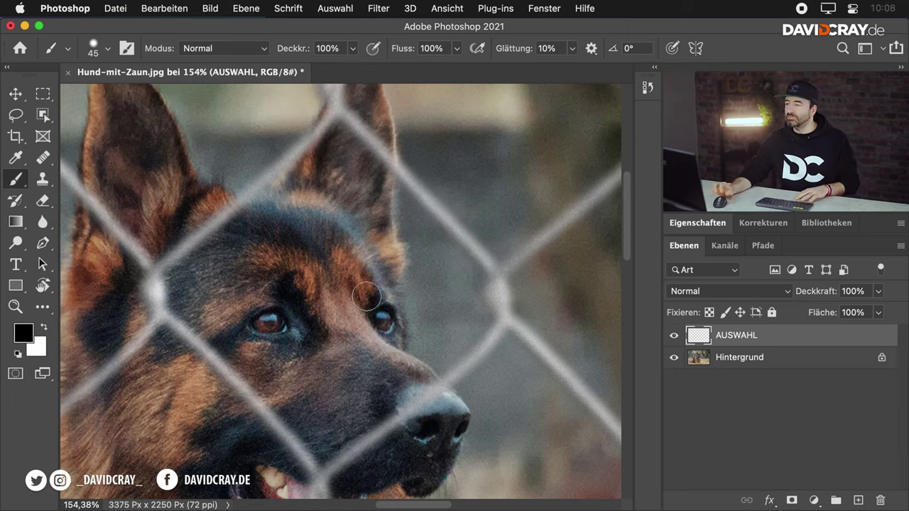
{"action": "left_click_drag", "start_coordinate": [340, 308], "coordinate": [352, 317]}
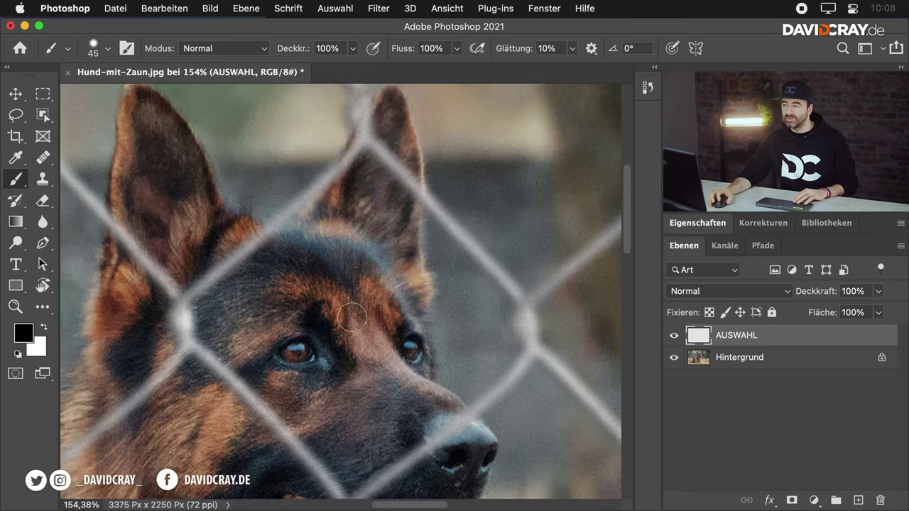
{"action": "left_click_drag", "start_coordinate": [371, 165], "coordinate": [390, 269]}
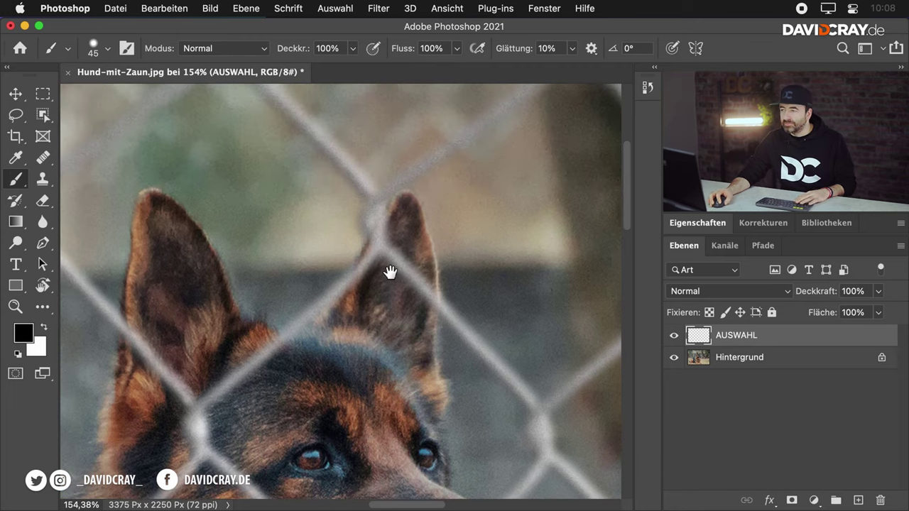
{"action": "left_click_drag", "start_coordinate": [374, 243], "coordinate": [384, 220]}
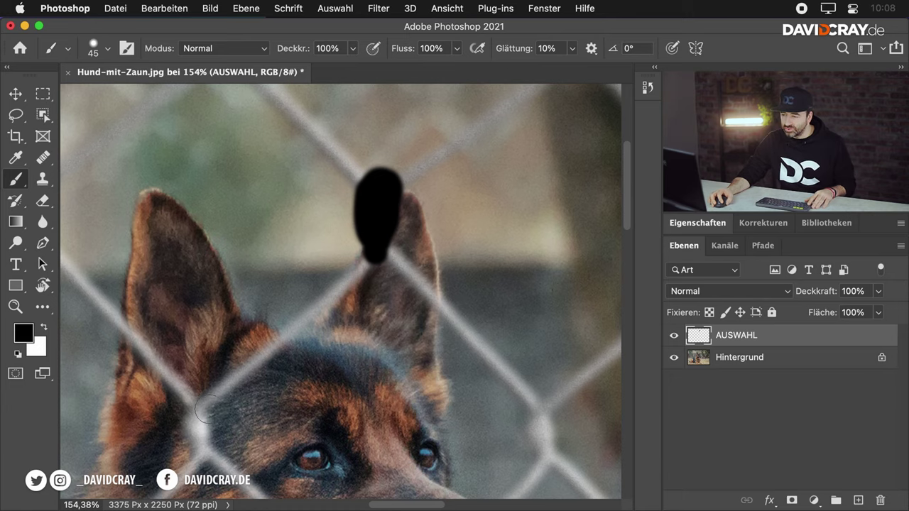
Paint straight black lines over the forehead wire and down where it crosses the tongue
{"action": "left_click", "coordinate": [200, 411], "text": "shift"}
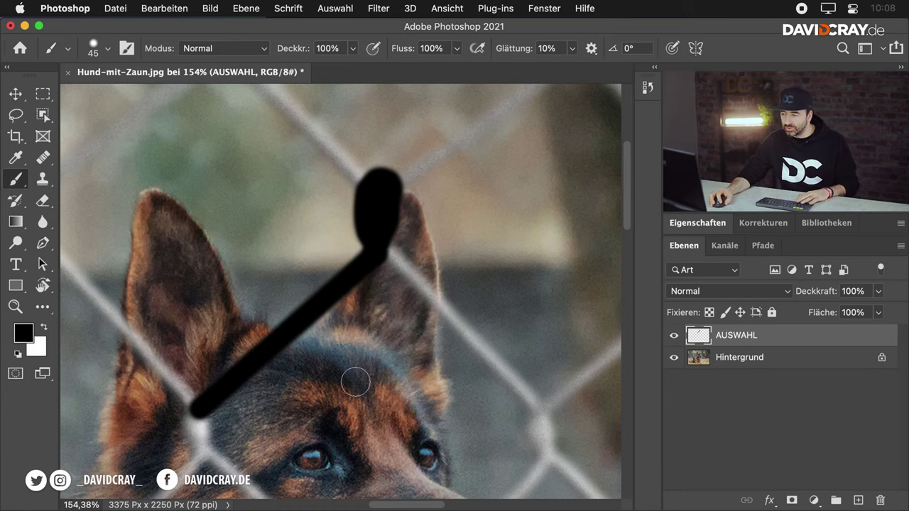
{"action": "left_click_drag", "start_coordinate": [355, 379], "coordinate": [365, 329]}
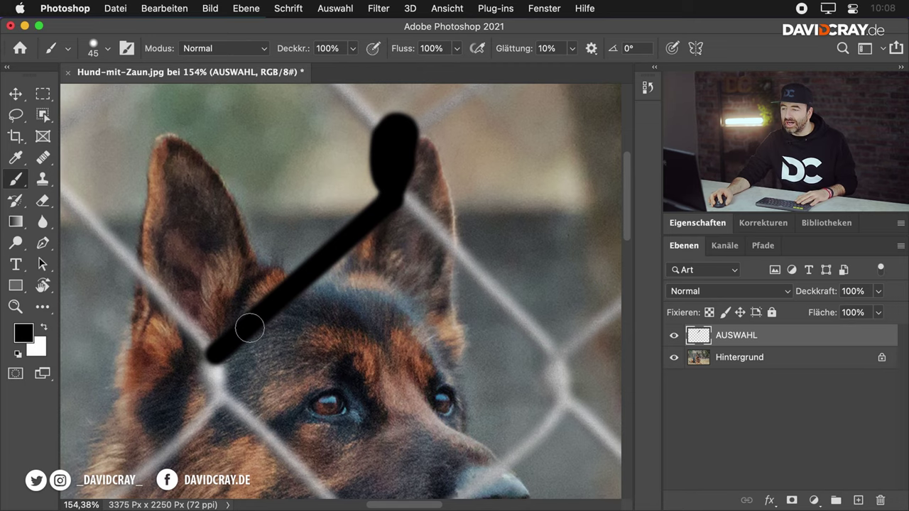
{"action": "left_click_drag", "start_coordinate": [251, 401], "coordinate": [256, 312]}
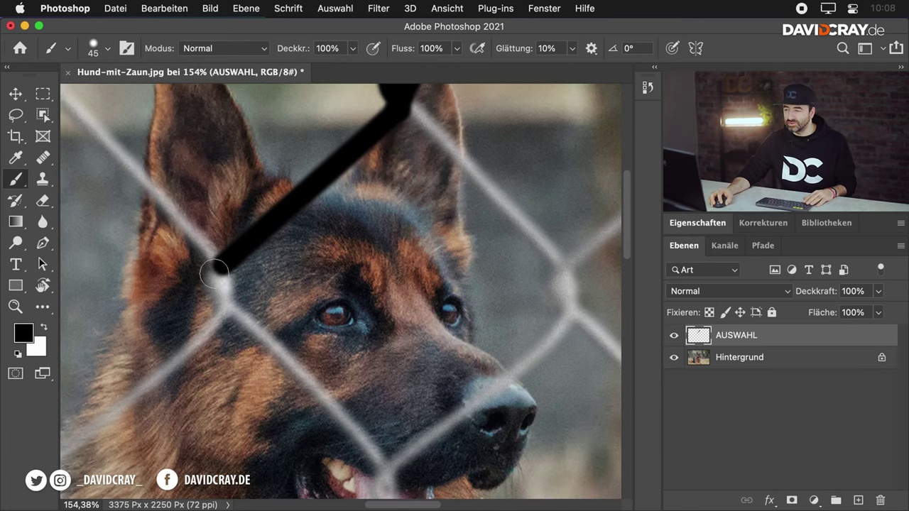
{"action": "left_click_drag", "start_coordinate": [211, 268], "coordinate": [231, 288]}
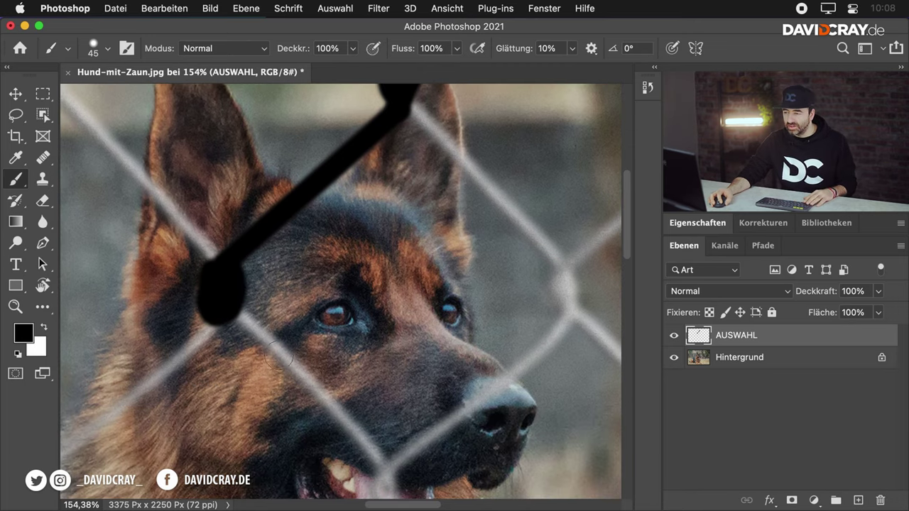
{"action": "left_click", "coordinate": [389, 469], "text": "shift"}
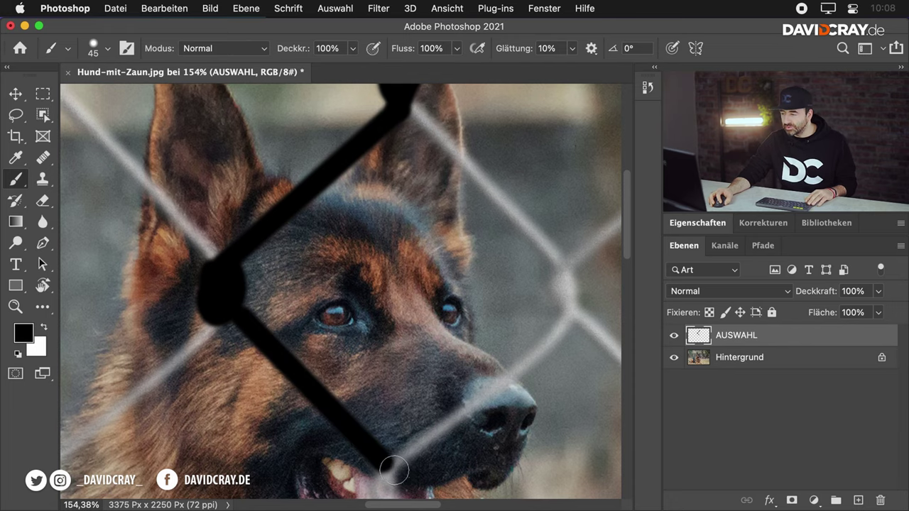
{"action": "scroll", "coordinate": [391, 471], "scroll_direction": "down", "scroll_amount": 3}
{"action": "left_click_drag", "start_coordinate": [368, 402], "coordinate": [374, 420]}
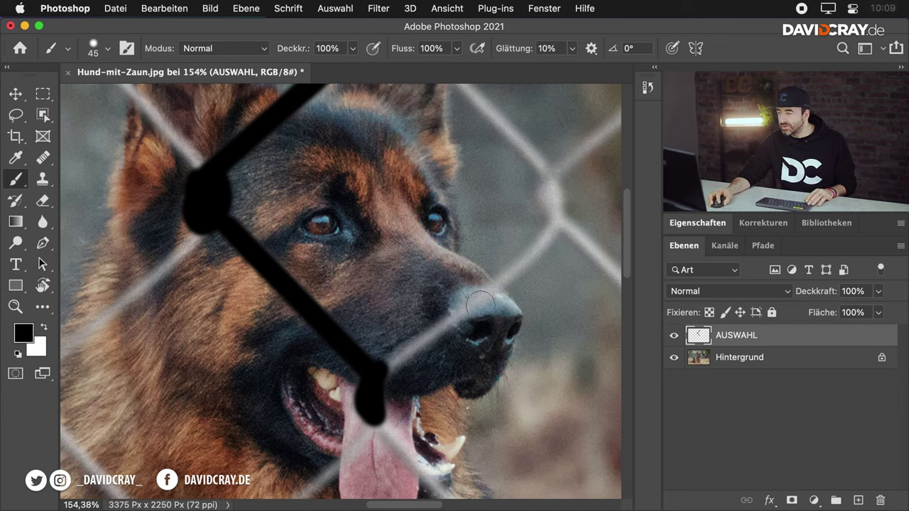
Extend straight black lines along the wire to the nose and over the right fence knot
{"action": "left_click", "coordinate": [478, 304], "text": "shift"}
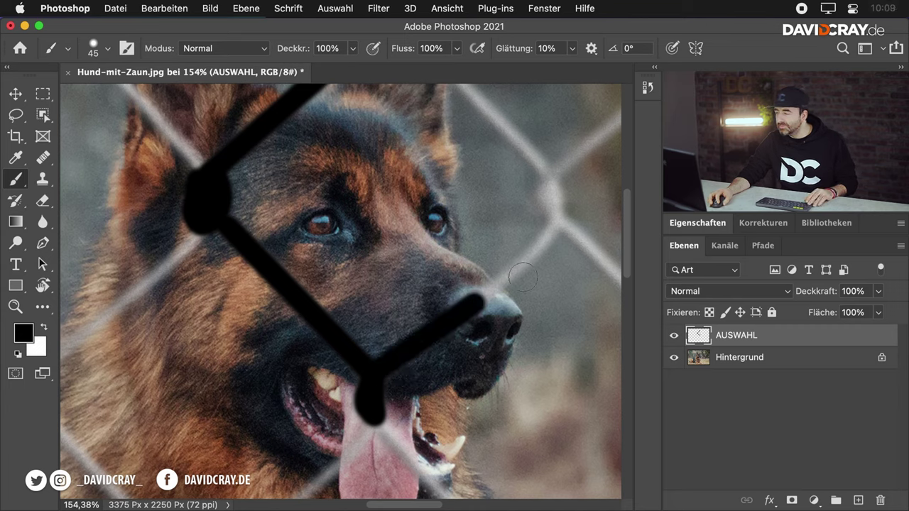
{"action": "left_click", "coordinate": [538, 255], "text": "shift"}
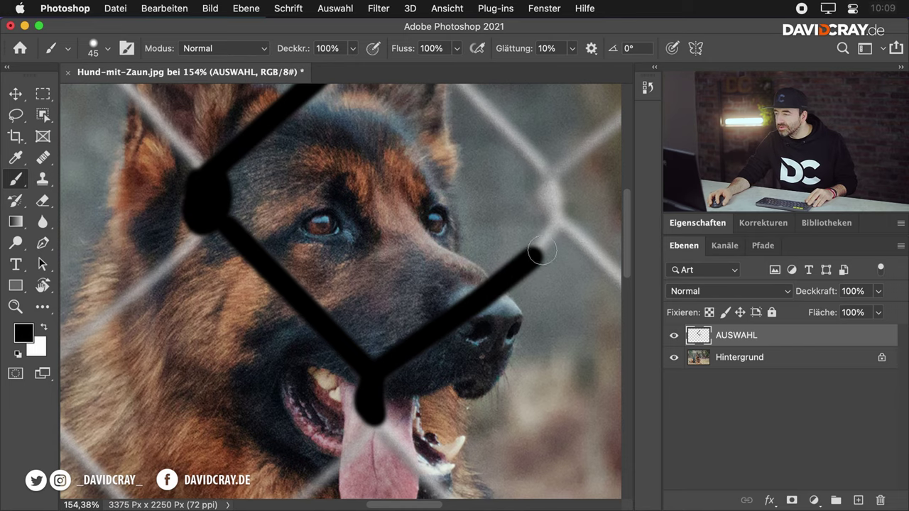
{"action": "left_click_drag", "start_coordinate": [556, 226], "coordinate": [462, 345]}
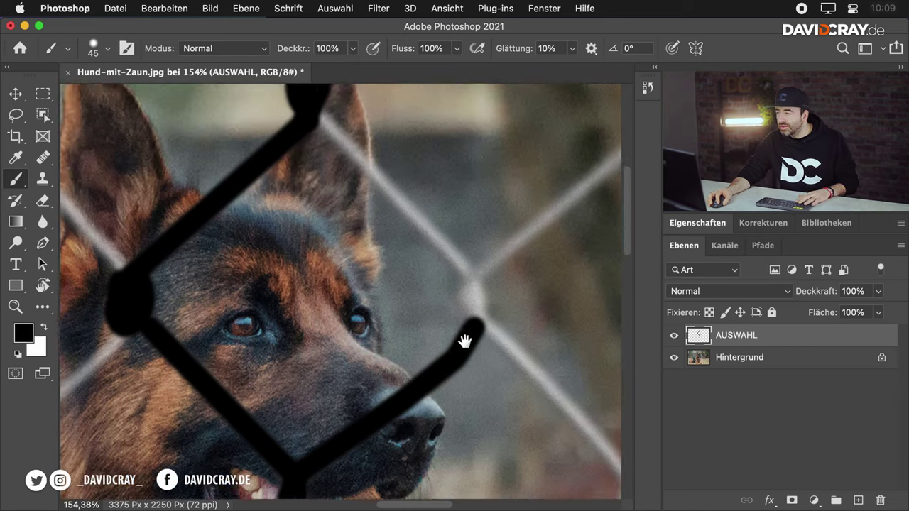
{"action": "left_click", "coordinate": [466, 339], "text": "shift"}
{"action": "mouse_move", "coordinate": [463, 288]}
{"action": "left_mouse_down"}
{"action": "mouse_move", "coordinate": [458, 339]}
{"action": "mouse_move", "coordinate": [468, 289]}
{"action": "left_mouse_up"}
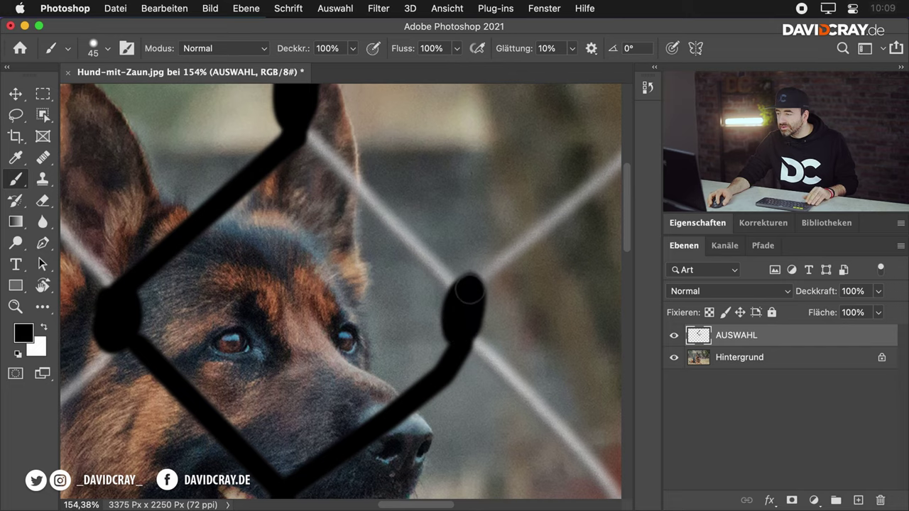
Redraw the upper-right wire line after undoing a misplaced one, then recentre on the diamond
{"action": "left_click", "coordinate": [313, 136], "text": "shift"}
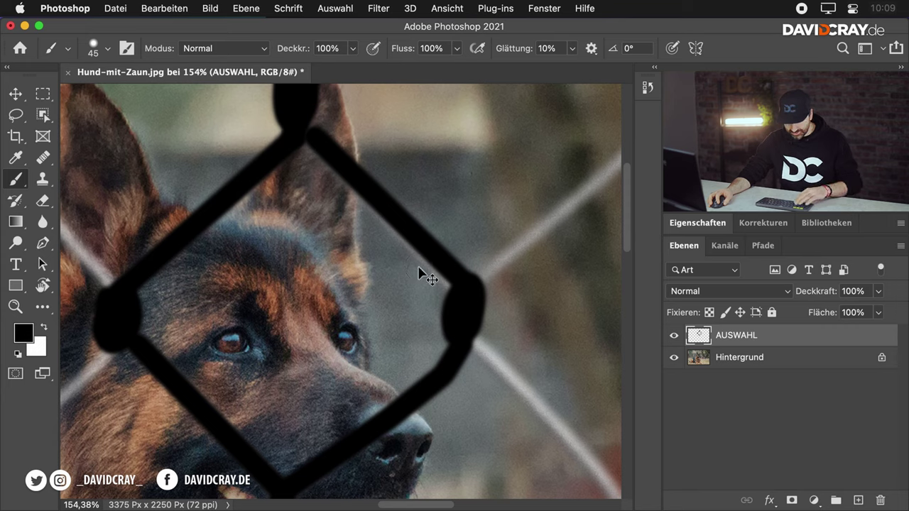
{"action": "key", "text": "ctrl+z"}
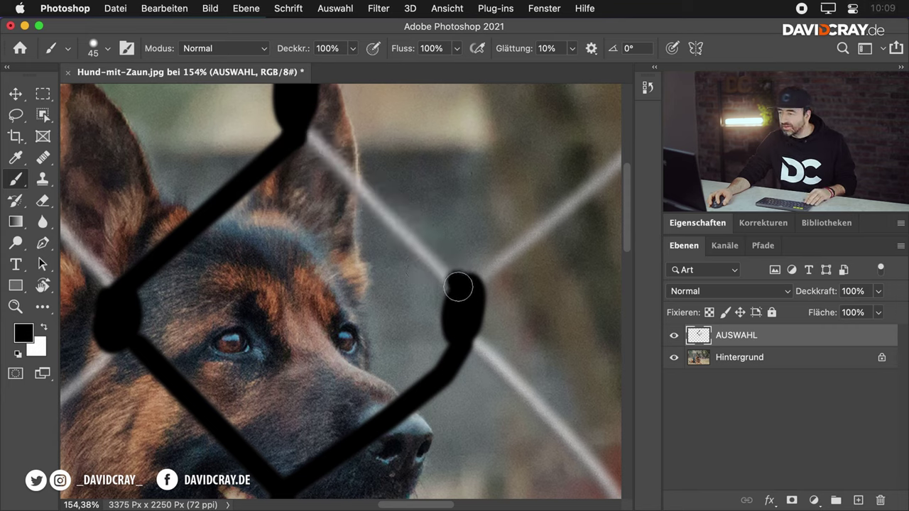
{"action": "left_click", "coordinate": [310, 134], "text": "shift"}
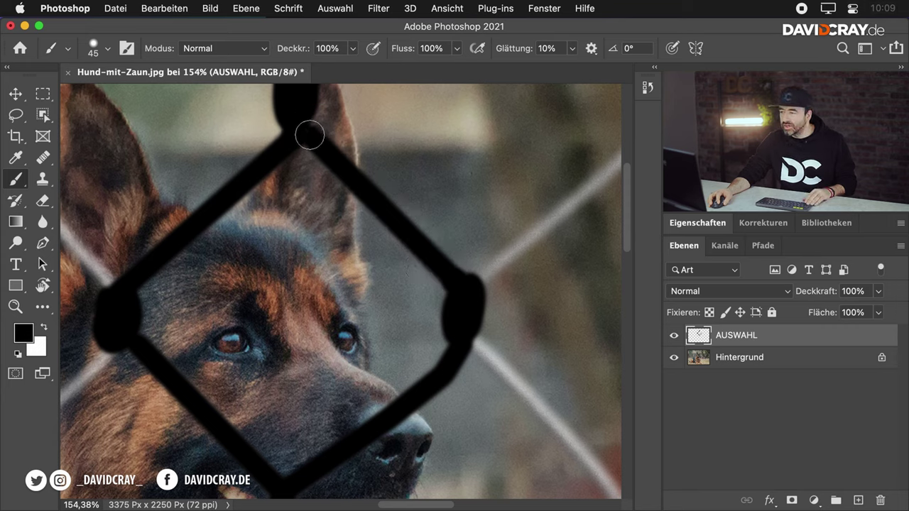
{"action": "left_click_drag", "start_coordinate": [347, 353], "coordinate": [392, 316]}
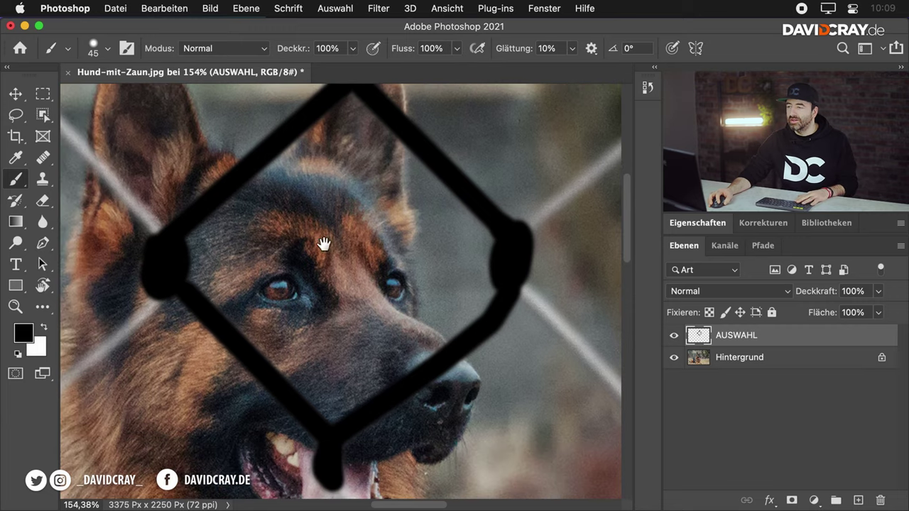
{"action": "left_click_drag", "start_coordinate": [323, 243], "coordinate": [330, 259]}
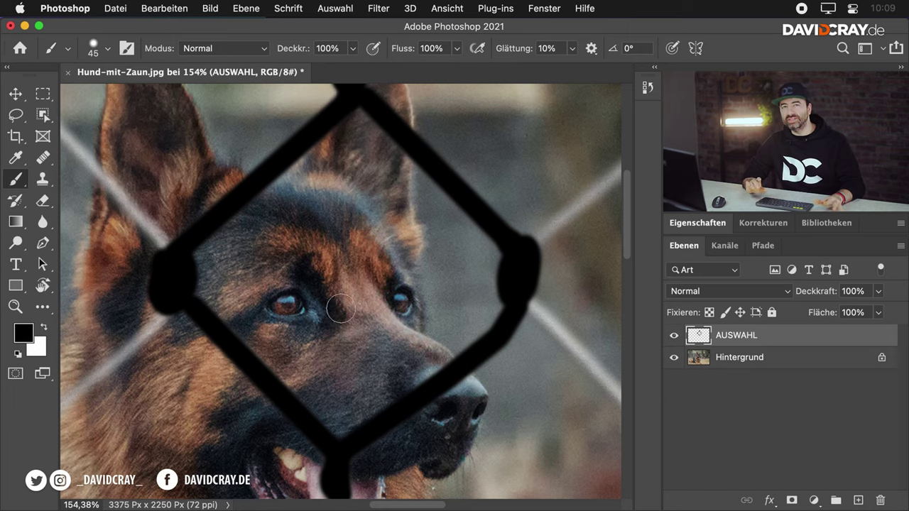
{"action": "scroll", "coordinate": [345, 301], "scroll_direction": "down", "scroll_amount": 3}
Zoom out and centre the whole photo to review the fence tracing
{"action": "scroll", "coordinate": [345, 303], "scroll_direction": "down", "scroll_amount": 2}
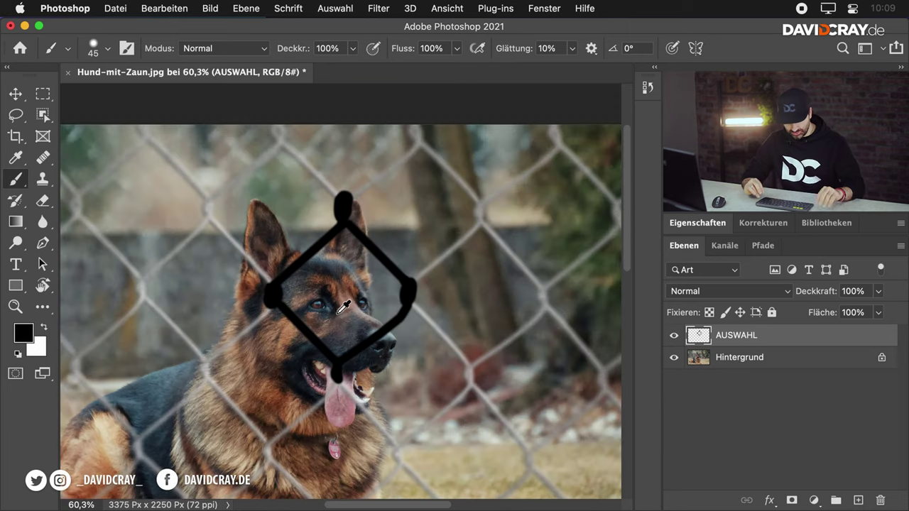
{"action": "scroll", "coordinate": [346, 312], "scroll_direction": "down", "scroll_amount": 3}
{"action": "scroll", "coordinate": [348, 321], "scroll_direction": "up", "scroll_amount": 2}
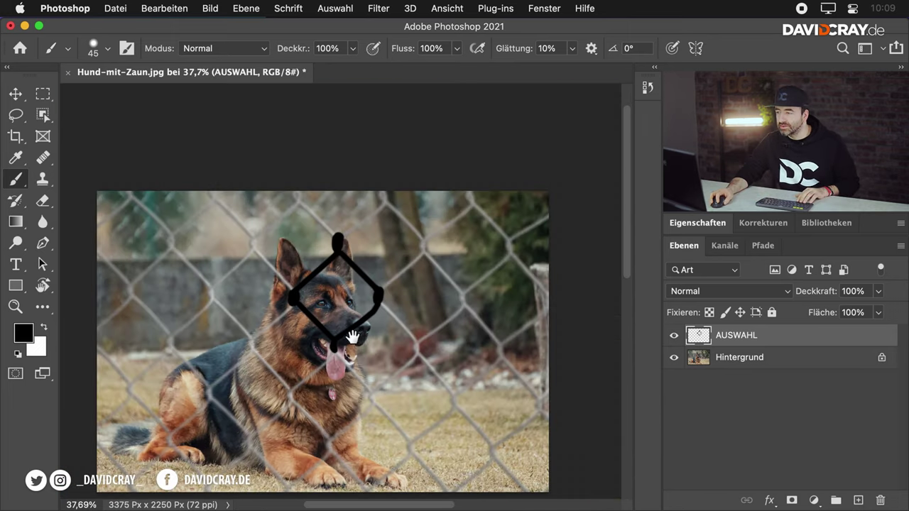
{"action": "left_click_drag", "start_coordinate": [353, 337], "coordinate": [366, 270]}
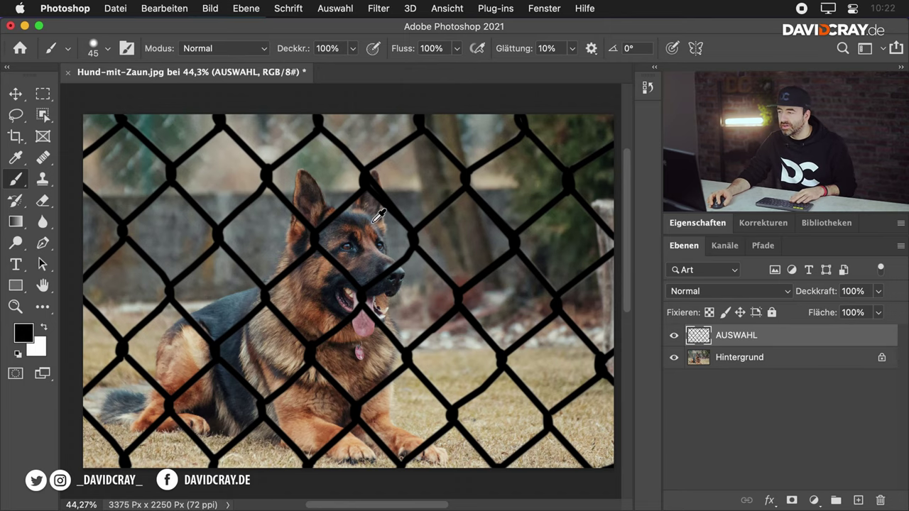
{"action": "scroll", "coordinate": [378, 214], "scroll_direction": "up", "scroll_amount": 5}
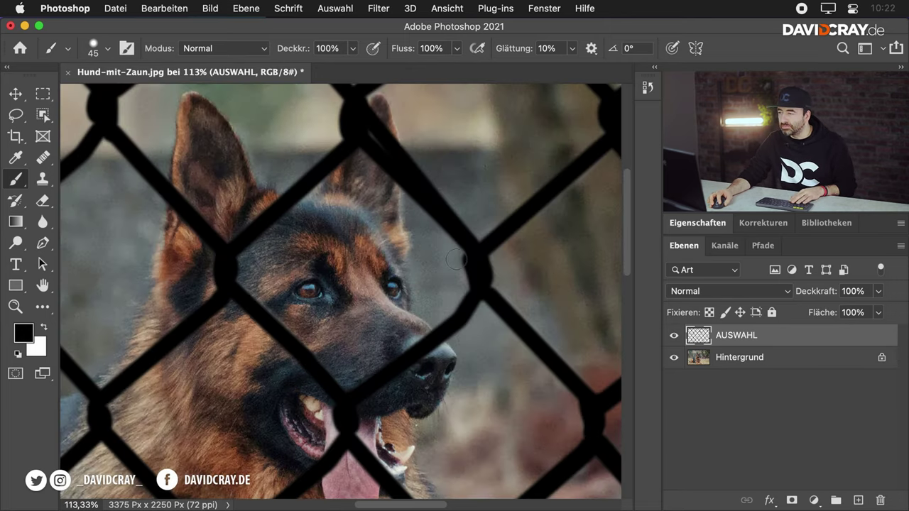
Erase black overspill at the ear with a 42 px eraser, then hide AUSWAHL to compare
{"action": "mouse_move", "coordinate": [459, 242]}
{"action": "left_mouse_down"}
{"action": "mouse_move", "coordinate": [345, 348]}
{"action": "mouse_move", "coordinate": [320, 406]}
{"action": "left_mouse_up"}
{"action": "left_click_drag", "start_coordinate": [396, 322], "coordinate": [353, 367]}
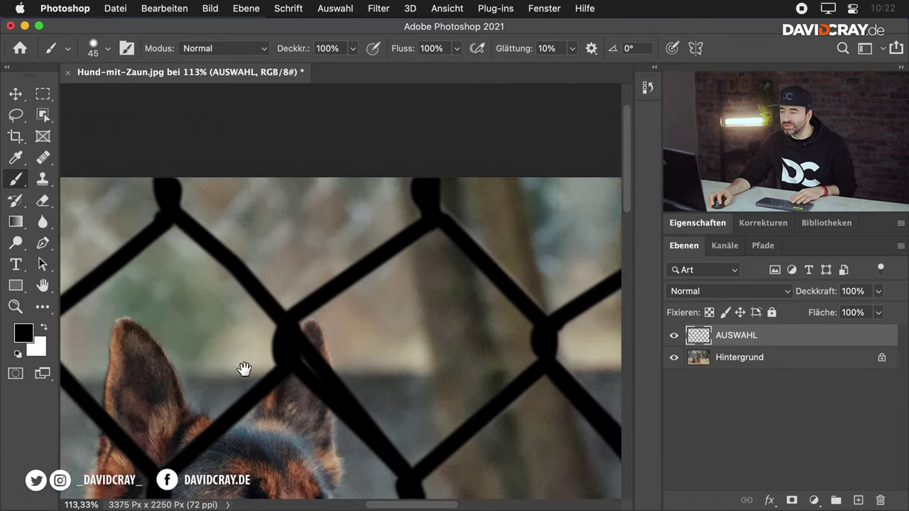
{"action": "left_click_drag", "start_coordinate": [244, 367], "coordinate": [401, 368]}
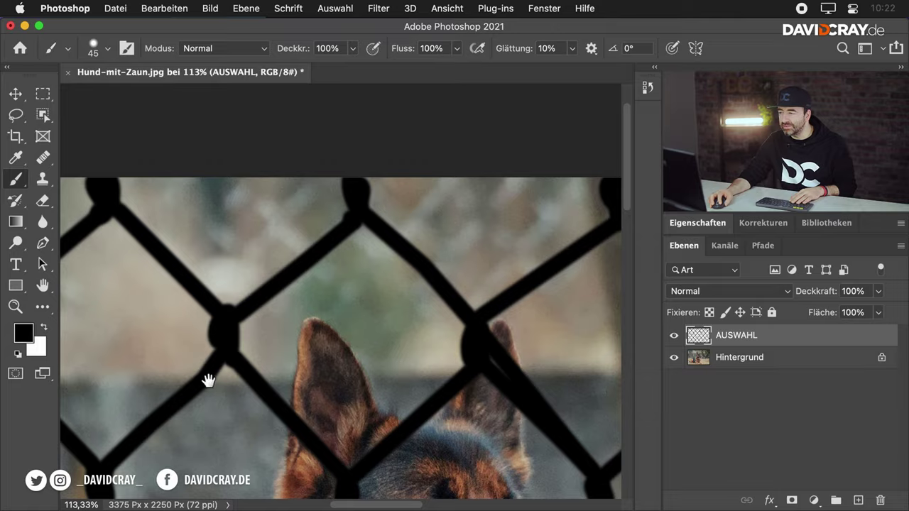
{"action": "left_click_drag", "start_coordinate": [208, 382], "coordinate": [353, 367]}
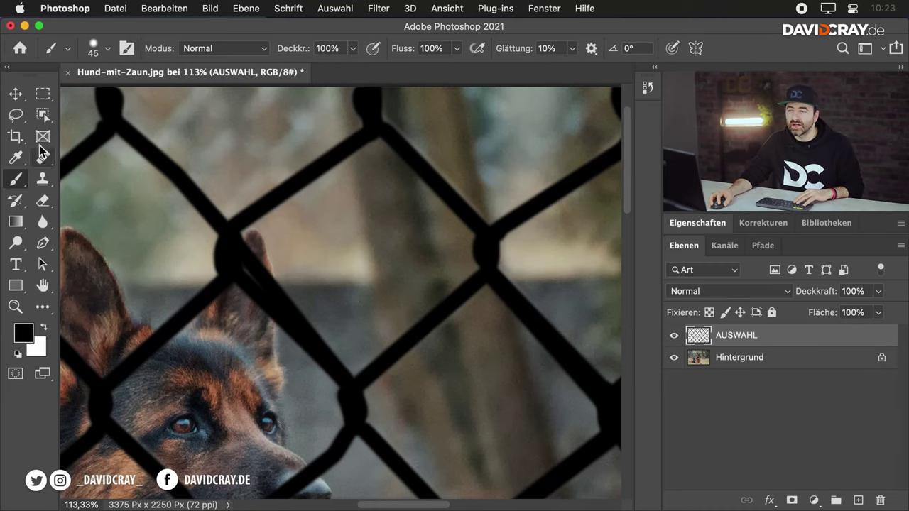
{"action": "left_click", "coordinate": [44, 203]}
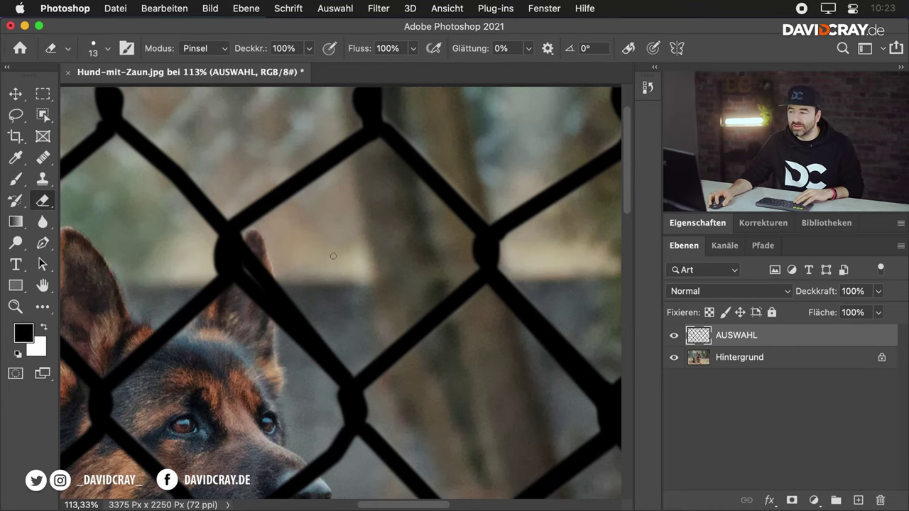
{"action": "right_click", "coordinate": [292, 255]}
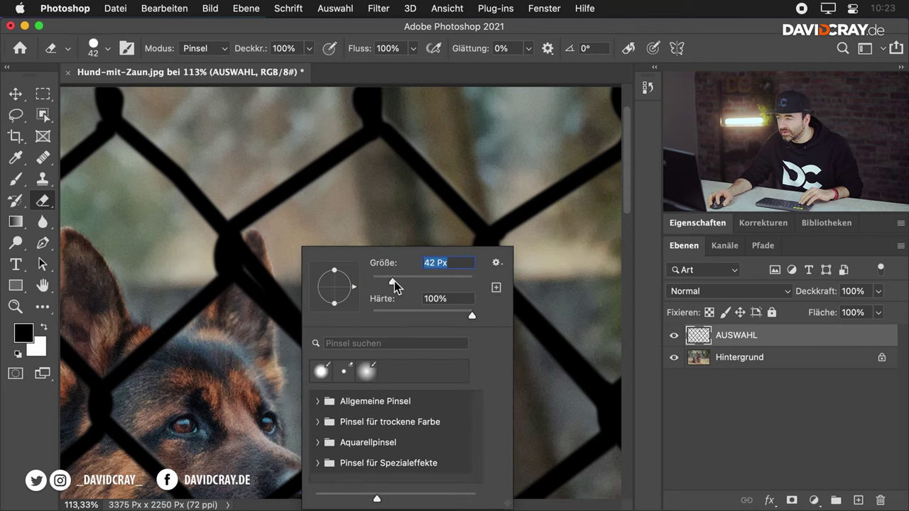
{"action": "key", "text": "Return"}
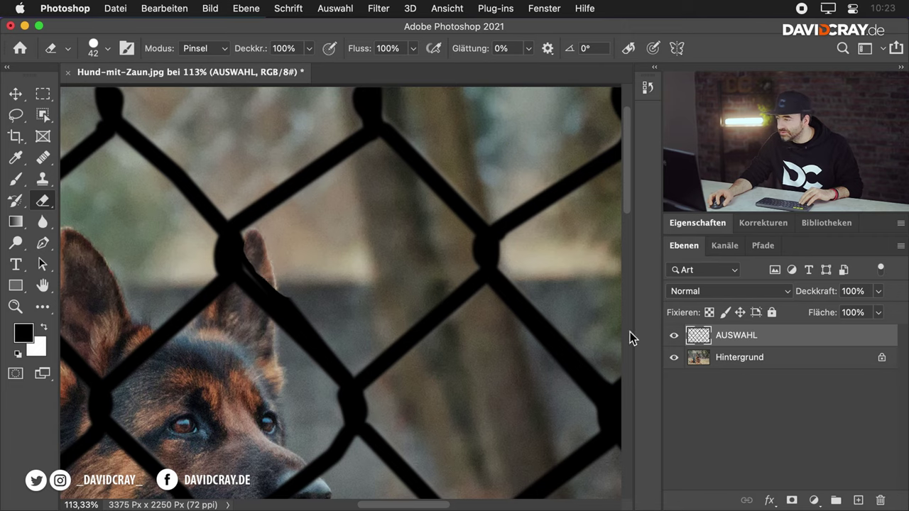
{"action": "left_click", "coordinate": [674, 336]}
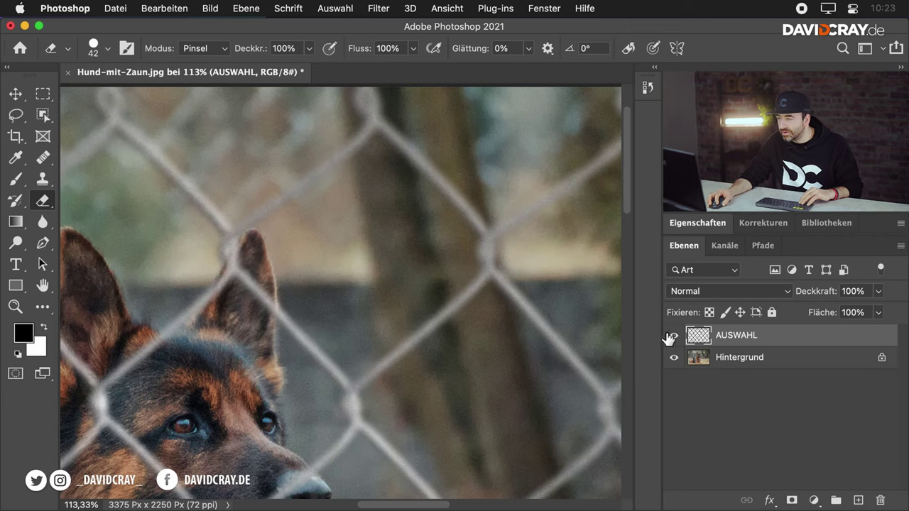
Show AUSWAHL again and load its black fence pixels as a selection using the Rectangular Marquee
{"action": "left_click", "coordinate": [674, 336]}
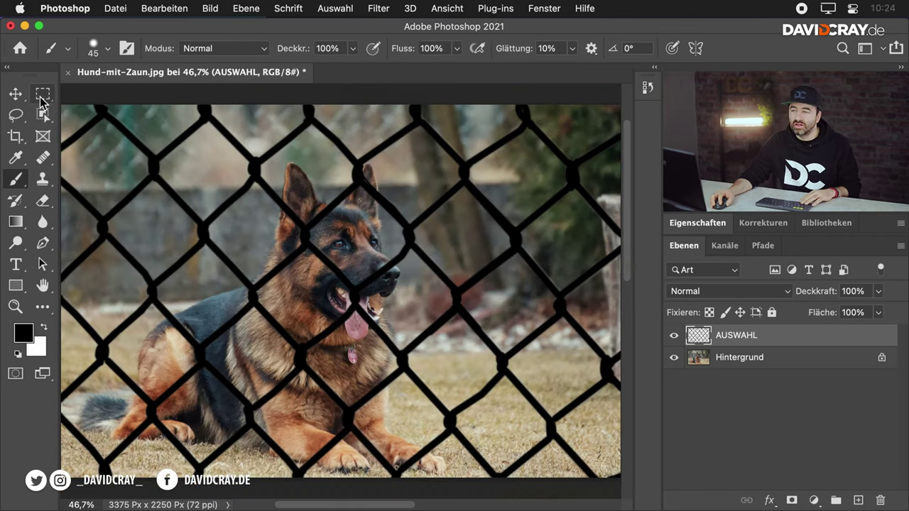
{"action": "left_click", "coordinate": [43, 94]}
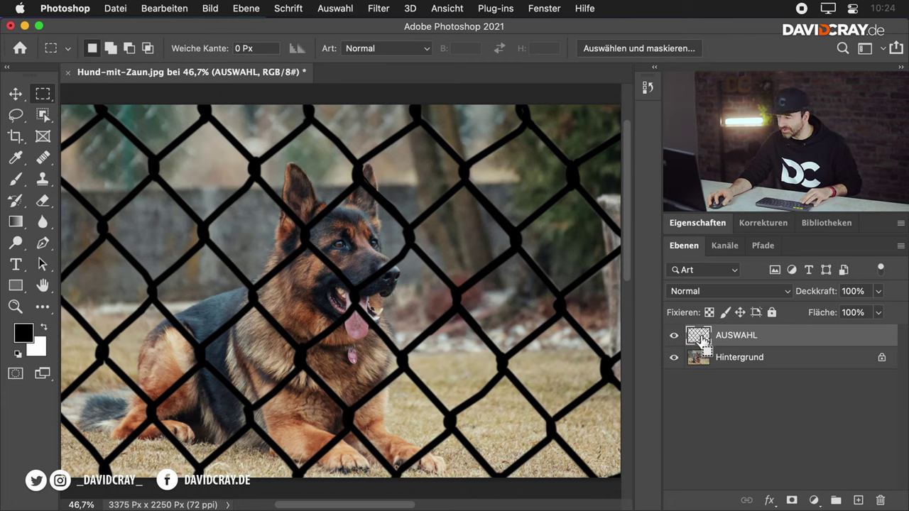
{"action": "left_click", "coordinate": [701, 338], "text": "super"}
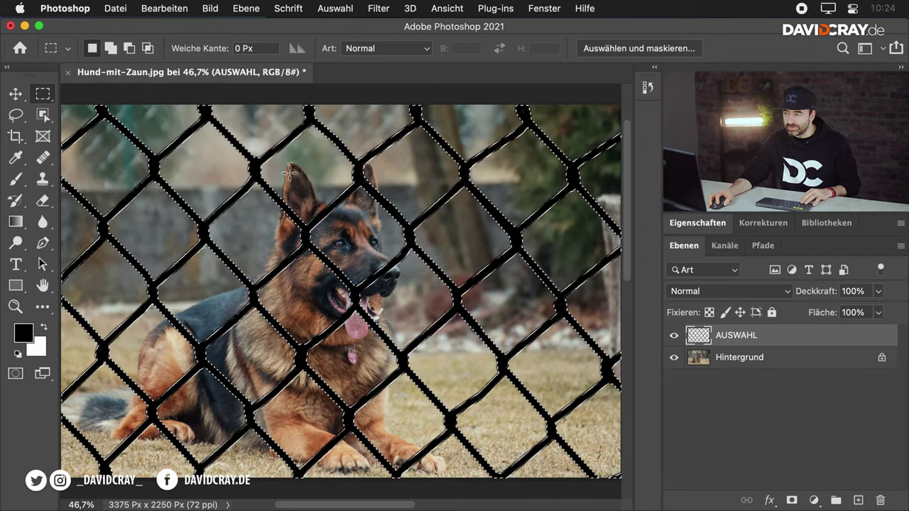
Expand the fence selection by 2 pixels instead of the default 4
{"action": "left_click", "coordinate": [335, 8]}
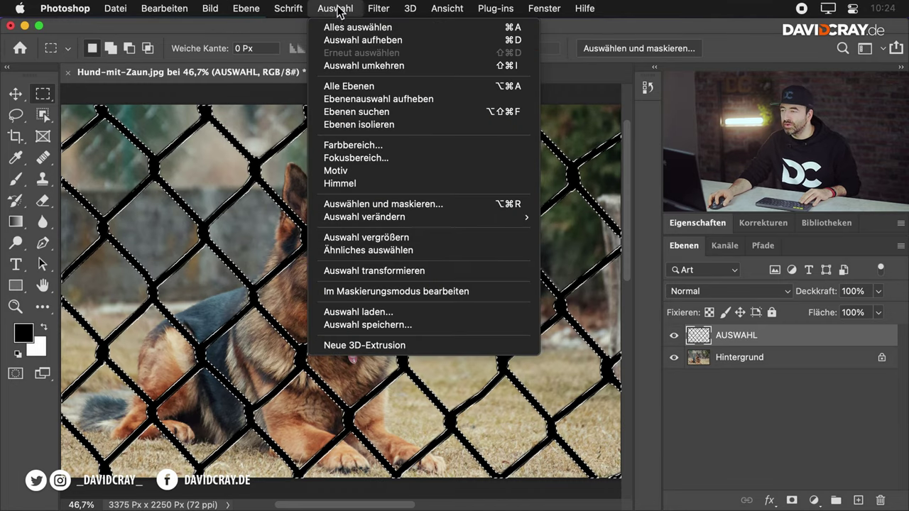
{"action": "mouse_move", "coordinate": [364, 216]}
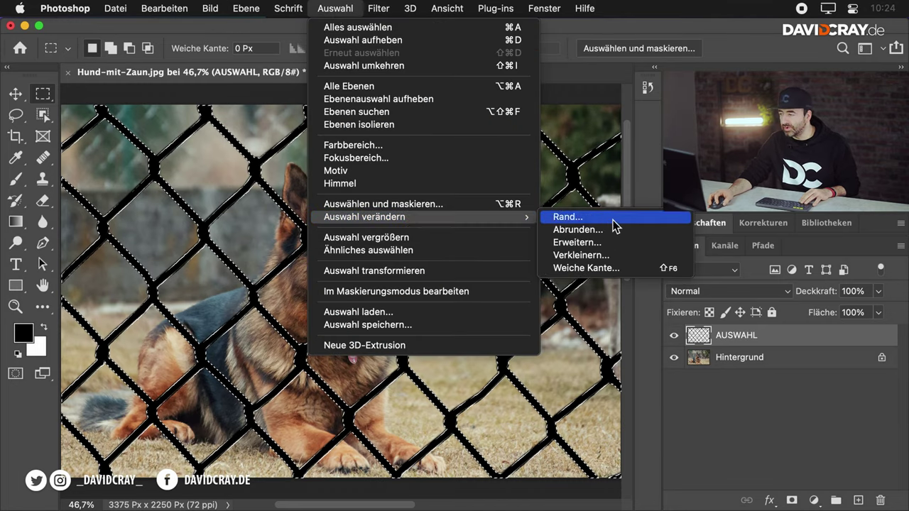
{"action": "left_click", "coordinate": [577, 243]}
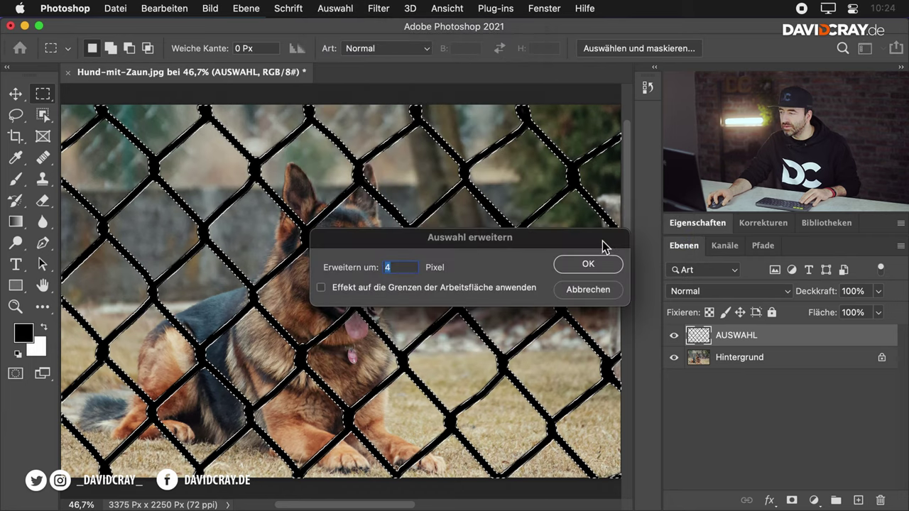
{"action": "mouse_move", "coordinate": [413, 244]}
{"action": "left_mouse_down"}
{"action": "mouse_move", "coordinate": [455, 310]}
{"action": "mouse_move", "coordinate": [399, 334]}
{"action": "left_mouse_up"}
{"action": "left_click", "coordinate": [441, 330]}
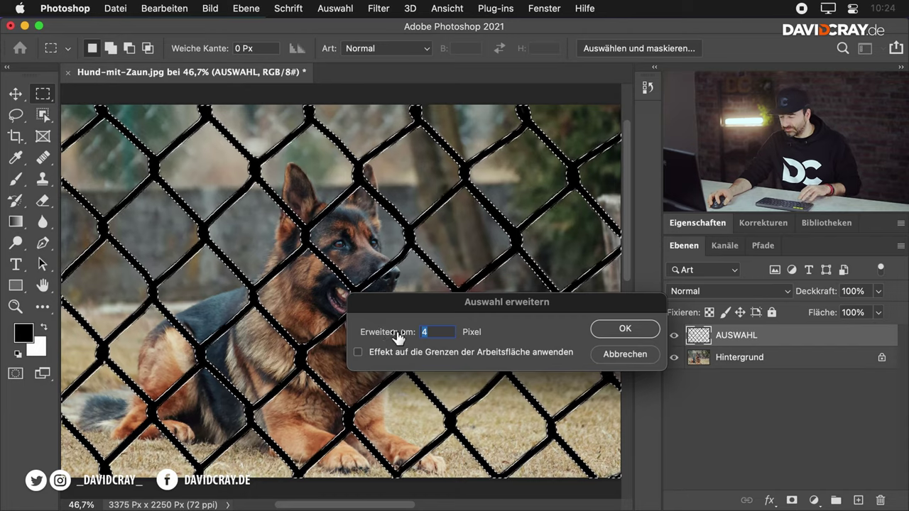
{"action": "type", "text": "2"}
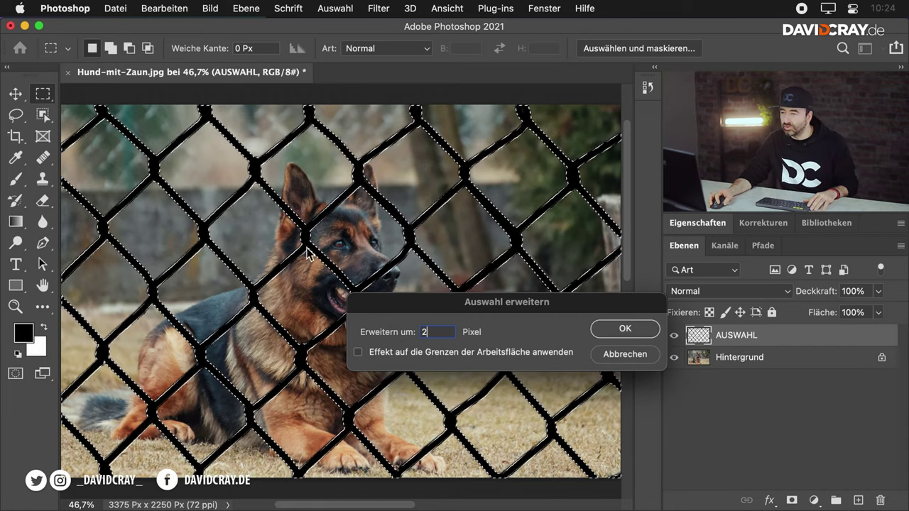
{"action": "left_click", "coordinate": [625, 328]}
{"action": "left_click", "coordinate": [625, 330]}
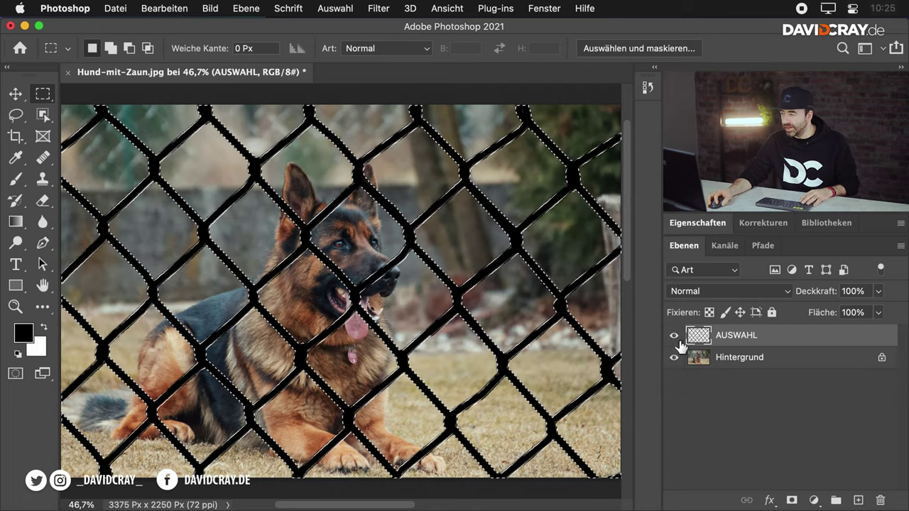
Hide AUSWAHL and zoom in beside the nose to inspect the selection edges on the photo
{"action": "left_click", "coordinate": [673, 339]}
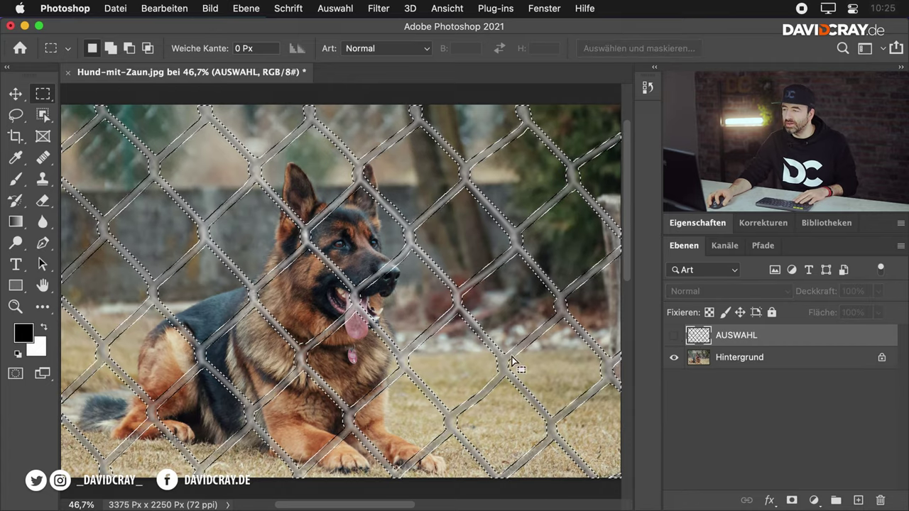
{"action": "left_click_drag", "start_coordinate": [485, 332], "coordinate": [458, 328]}
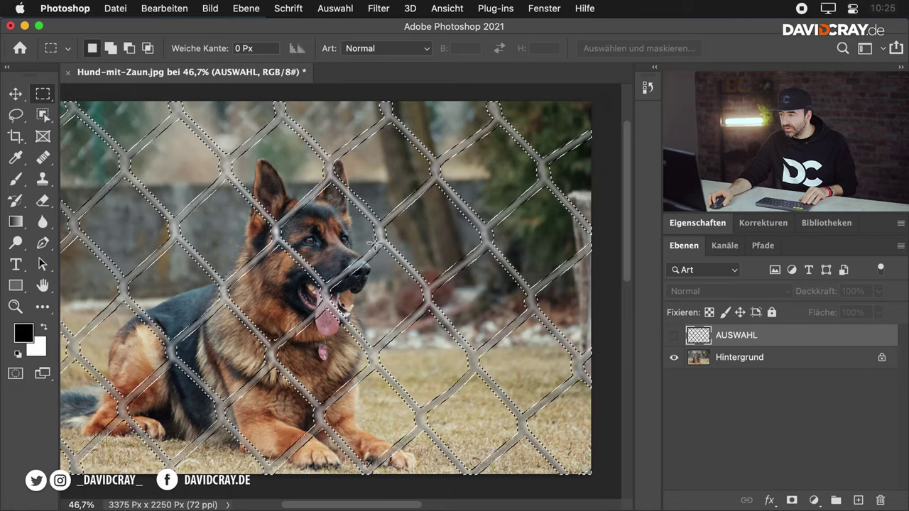
{"action": "scroll", "coordinate": [380, 256], "scroll_direction": "left", "scroll_amount": 2}
{"action": "key", "text": "alt"}
{"action": "scroll", "coordinate": [382, 243], "scroll_direction": "up", "scroll_amount": 3}
{"action": "scroll", "coordinate": [382, 244], "scroll_direction": "up", "scroll_amount": 2}
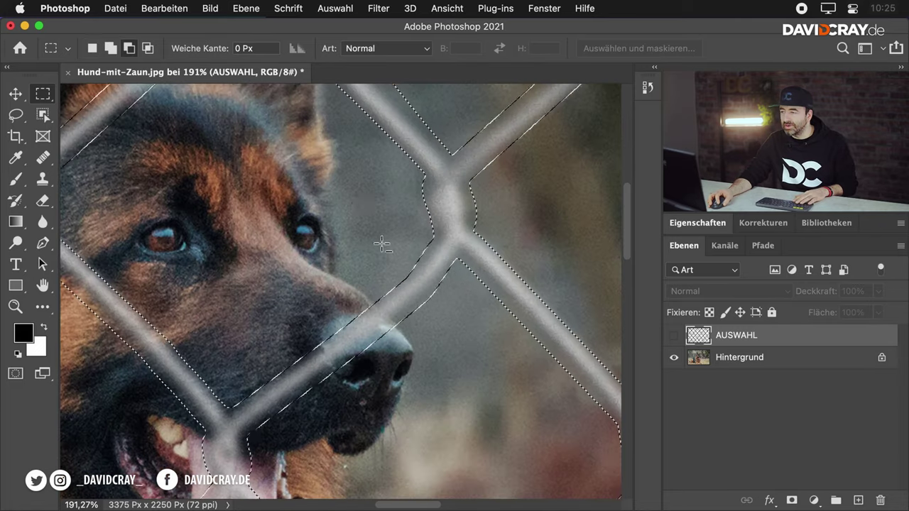
{"action": "mouse_move", "coordinate": [323, 187]}
{"action": "left_mouse_down"}
{"action": "mouse_move", "coordinate": [419, 370]}
{"action": "mouse_move", "coordinate": [262, 290]}
{"action": "mouse_move", "coordinate": [420, 339]}
{"action": "mouse_move", "coordinate": [418, 311]}
{"action": "mouse_move", "coordinate": [257, 399]}
{"action": "mouse_move", "coordinate": [286, 286]}
{"action": "mouse_move", "coordinate": [408, 338]}
{"action": "mouse_move", "coordinate": [227, 217]}
{"action": "mouse_move", "coordinate": [371, 277]}
{"action": "left_mouse_up"}
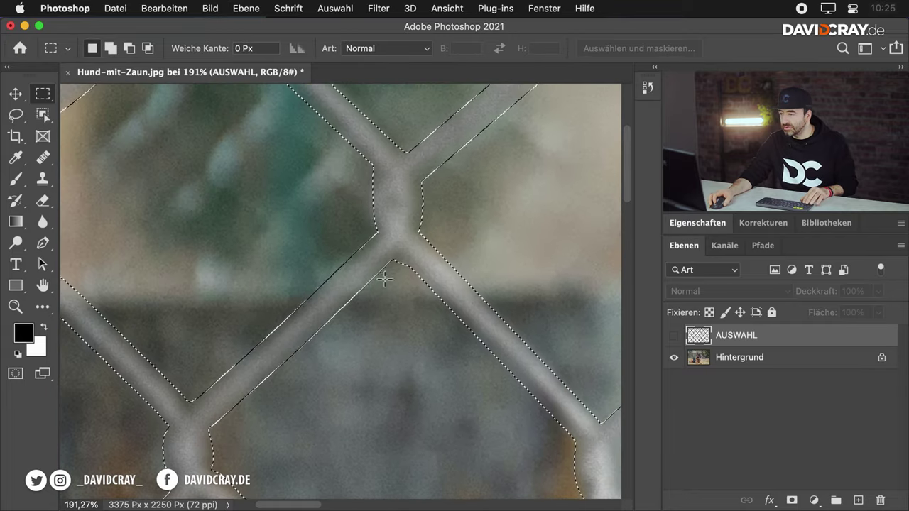
{"action": "scroll", "coordinate": [414, 303], "scroll_direction": "down", "scroll_amount": 3}
{"action": "scroll", "coordinate": [414, 303], "scroll_direction": "down", "scroll_amount": 2}
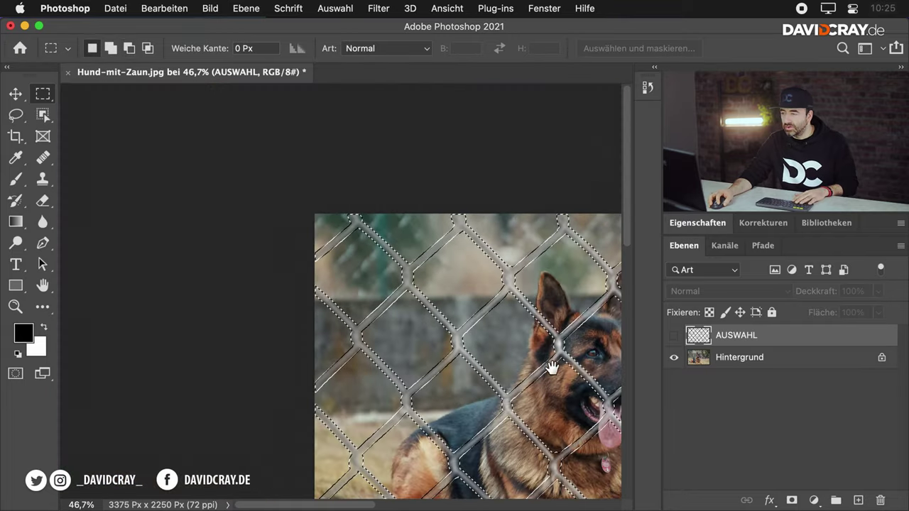
{"action": "mouse_move", "coordinate": [610, 398]}
{"action": "left_mouse_down"}
{"action": "mouse_move", "coordinate": [438, 338]}
{"action": "mouse_move", "coordinate": [384, 285]}
{"action": "mouse_move", "coordinate": [416, 331]}
{"action": "mouse_move", "coordinate": [411, 320]}
{"action": "left_mouse_up"}
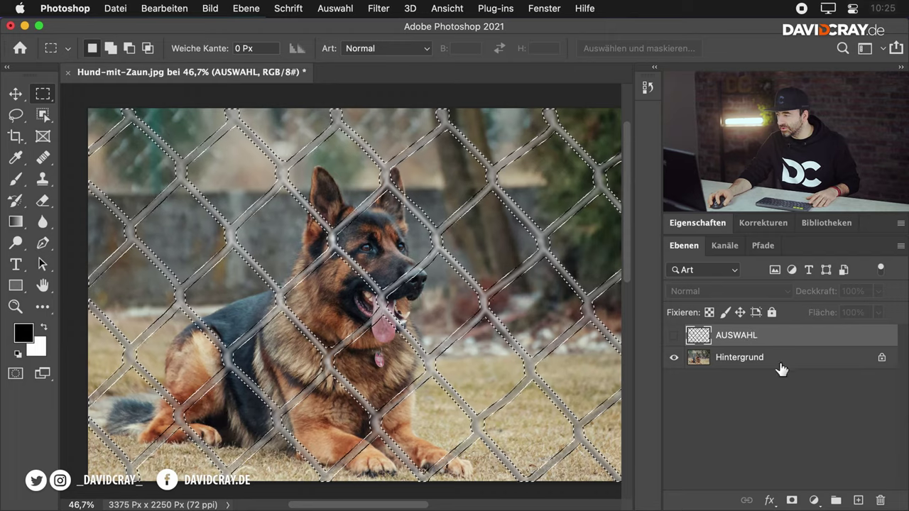
Duplicate the Hintergrund layer as Hintergrund Kopie
{"action": "left_click", "coordinate": [753, 361]}
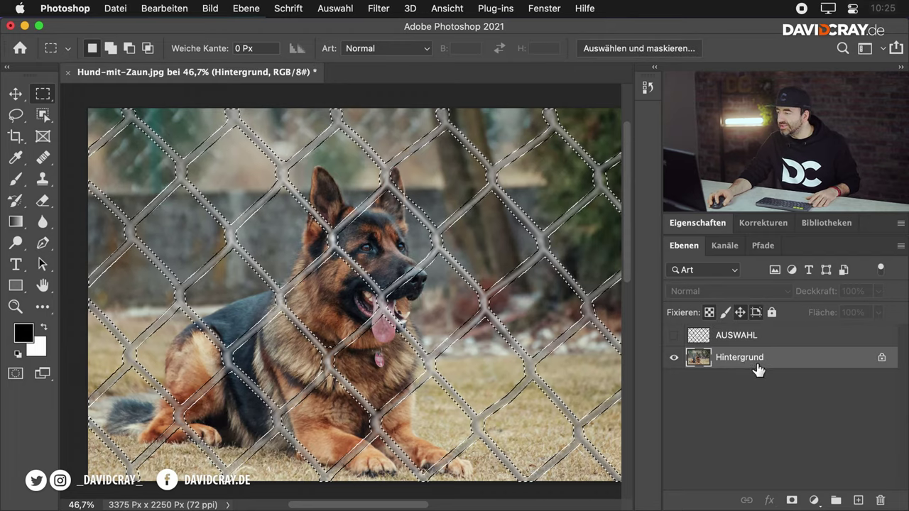
{"action": "right_click", "coordinate": [735, 362]}
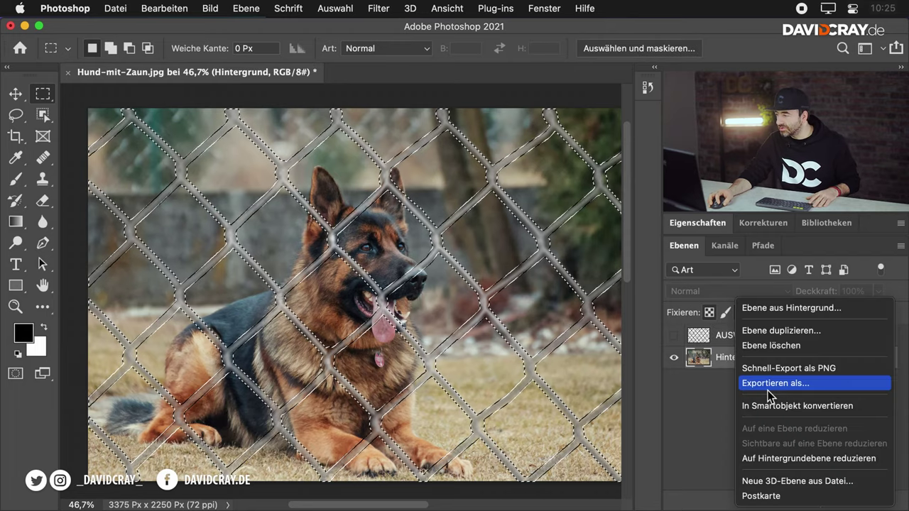
{"action": "left_click", "coordinate": [780, 330]}
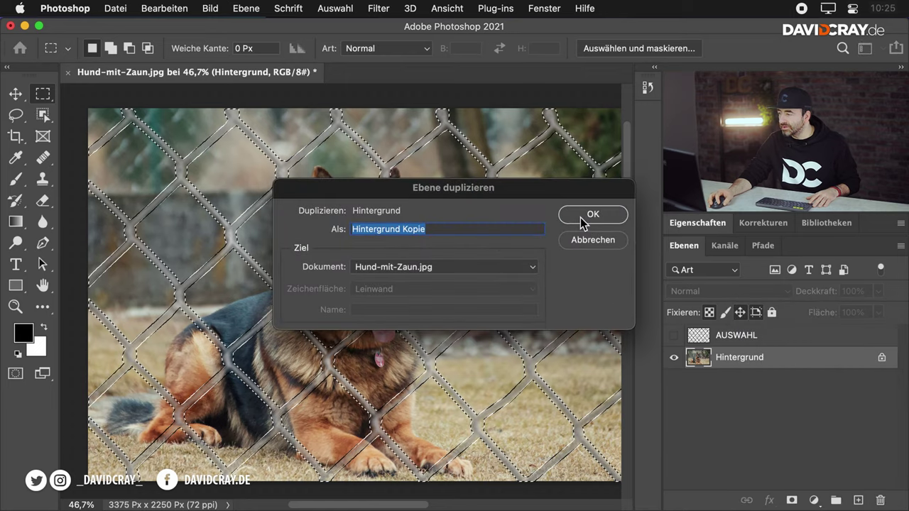
{"action": "left_click", "coordinate": [582, 222]}
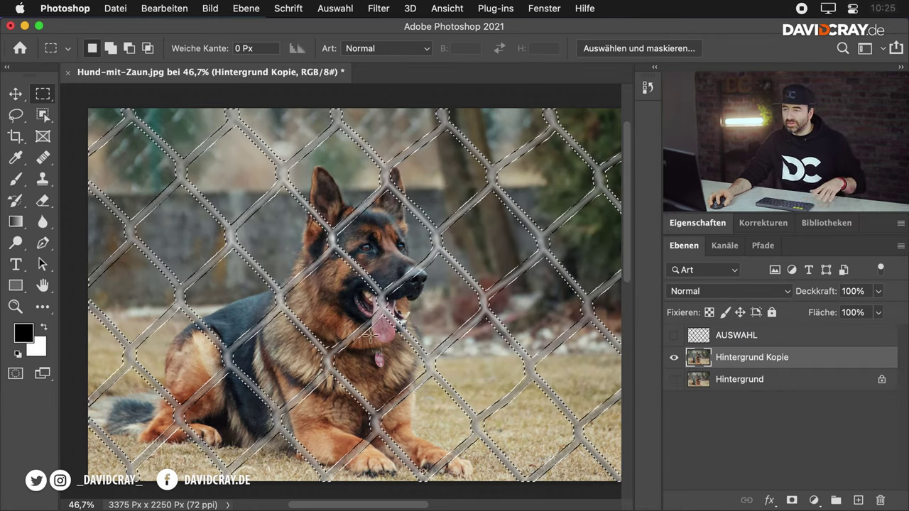
{"action": "right_click", "coordinate": [359, 219]}
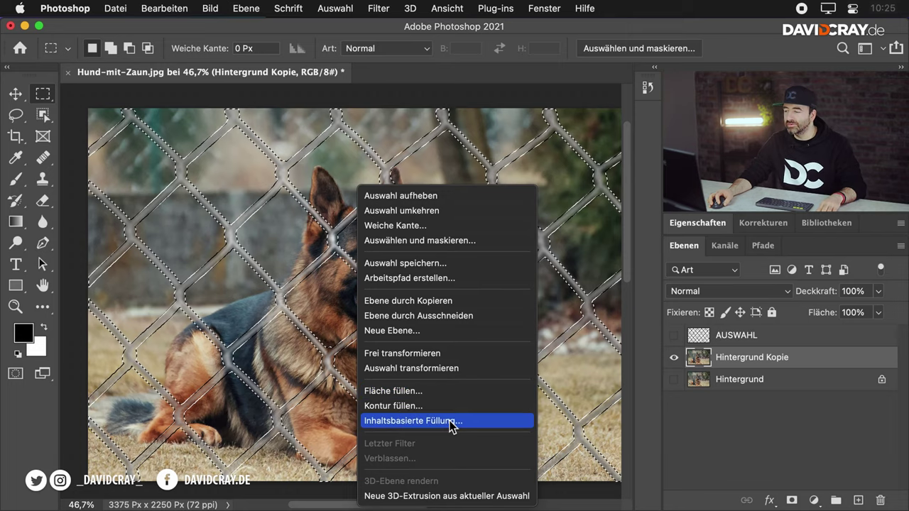
{"action": "left_click", "coordinate": [452, 421]}
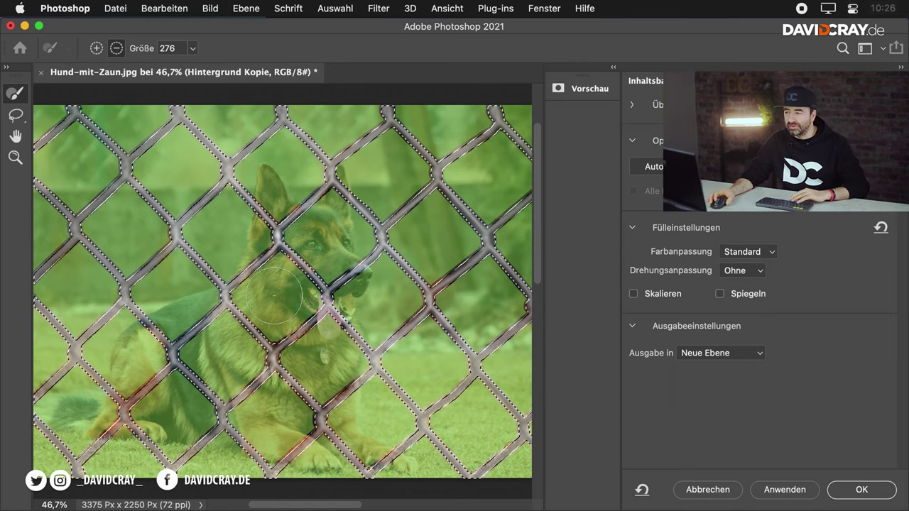
{"action": "left_click_drag", "start_coordinate": [221, 312], "coordinate": [261, 316]}
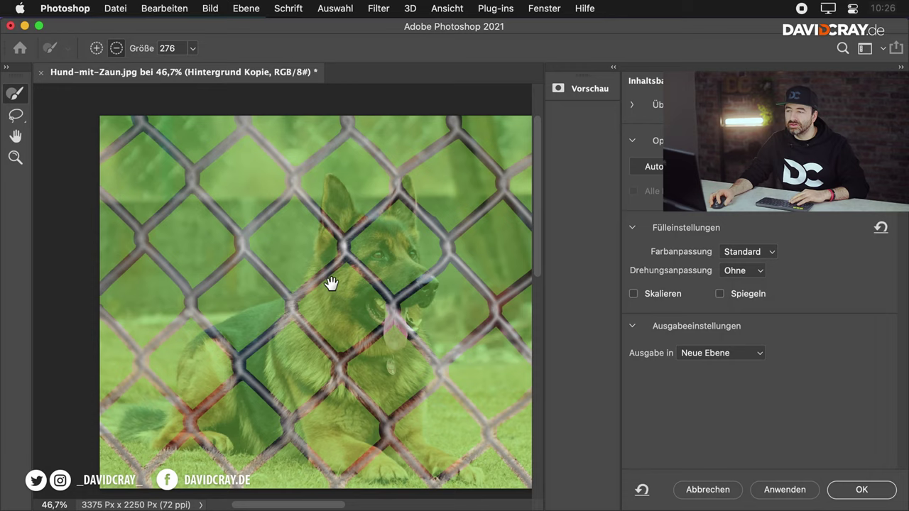
{"action": "left_click_drag", "start_coordinate": [331, 283], "coordinate": [332, 283]}
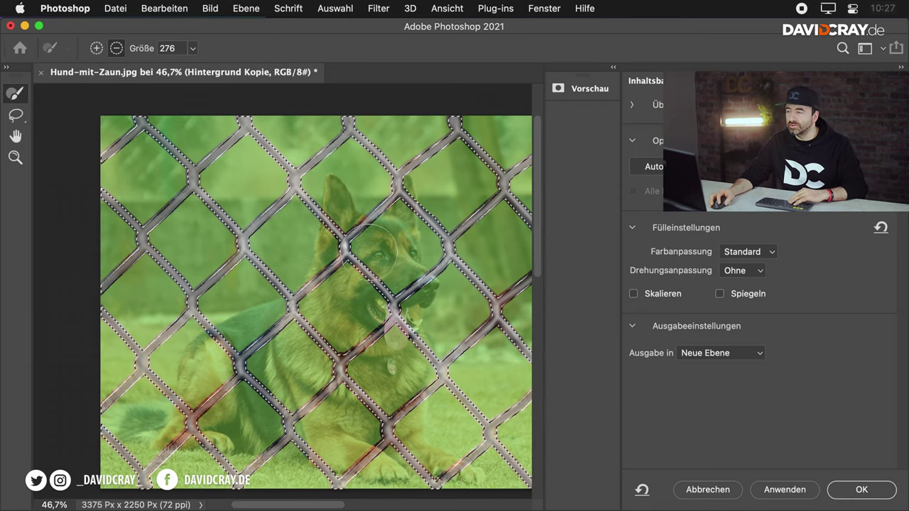
{"action": "left_click", "coordinate": [339, 194]}
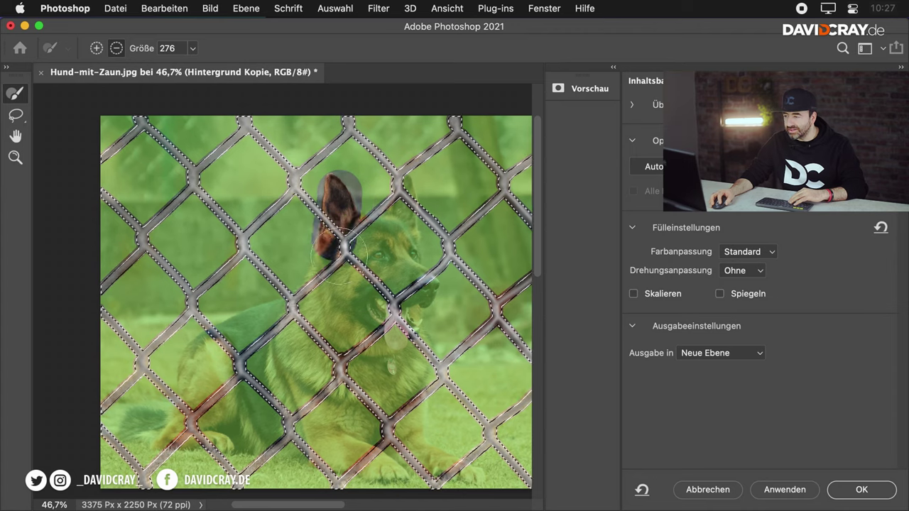
{"action": "left_click_drag", "start_coordinate": [339, 254], "coordinate": [328, 296]}
{"action": "mouse_move", "coordinate": [287, 316]}
{"action": "left_mouse_down"}
{"action": "mouse_move", "coordinate": [213, 334]}
{"action": "mouse_move", "coordinate": [181, 426]}
{"action": "mouse_move", "coordinate": [256, 355]}
{"action": "mouse_move", "coordinate": [298, 366]}
{"action": "mouse_move", "coordinate": [283, 345]}
{"action": "left_mouse_up"}
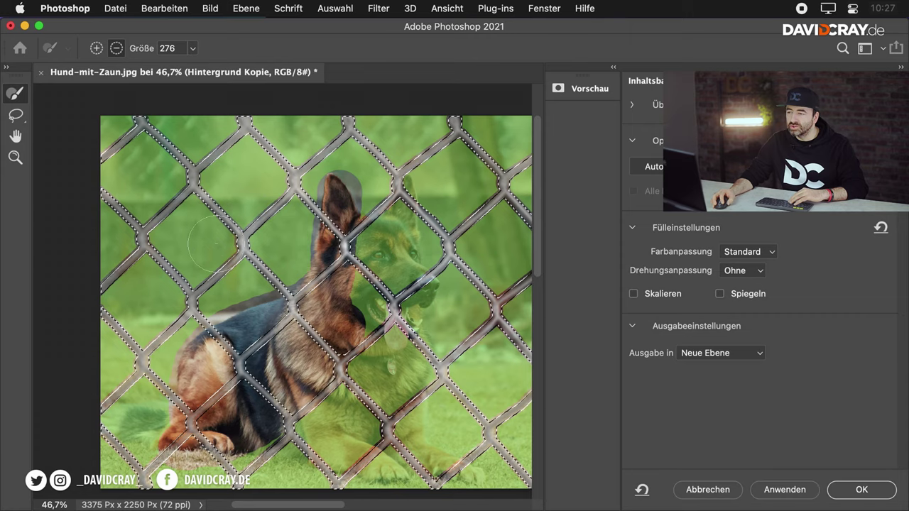
{"action": "mouse_move", "coordinate": [340, 206]}
{"action": "left_mouse_down"}
{"action": "mouse_move", "coordinate": [398, 284]}
{"action": "mouse_move", "coordinate": [392, 251]}
{"action": "mouse_move", "coordinate": [408, 199]}
{"action": "mouse_move", "coordinate": [425, 284]}
{"action": "mouse_move", "coordinate": [397, 338]}
{"action": "mouse_move", "coordinate": [340, 309]}
{"action": "left_mouse_up"}
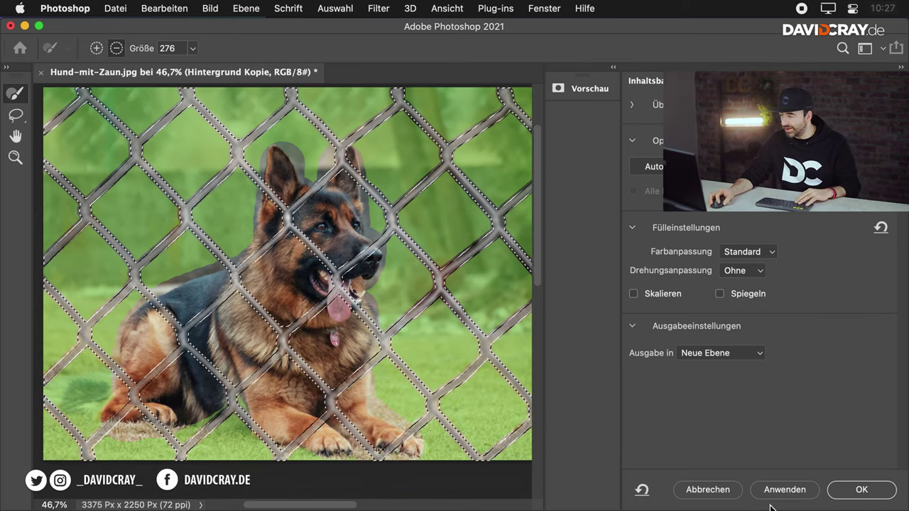
{"action": "left_click", "coordinate": [687, 491]}
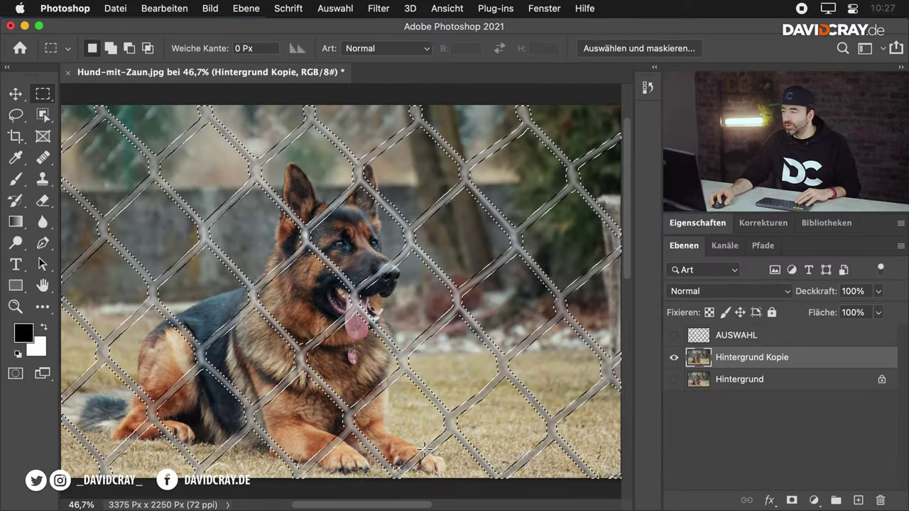
Fill the fence selection with Inhaltsbasiert content to erase the fence wires
{"action": "right_click", "coordinate": [323, 219]}
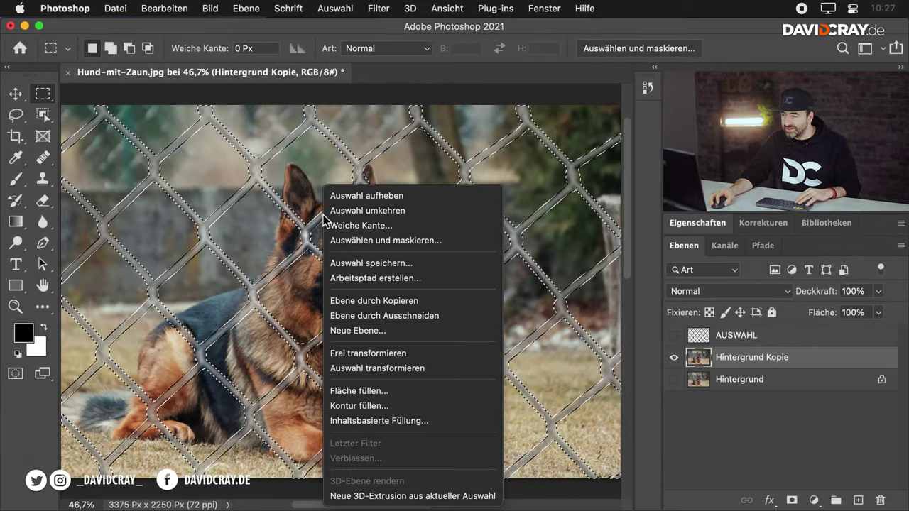
{"action": "left_click", "coordinate": [377, 391]}
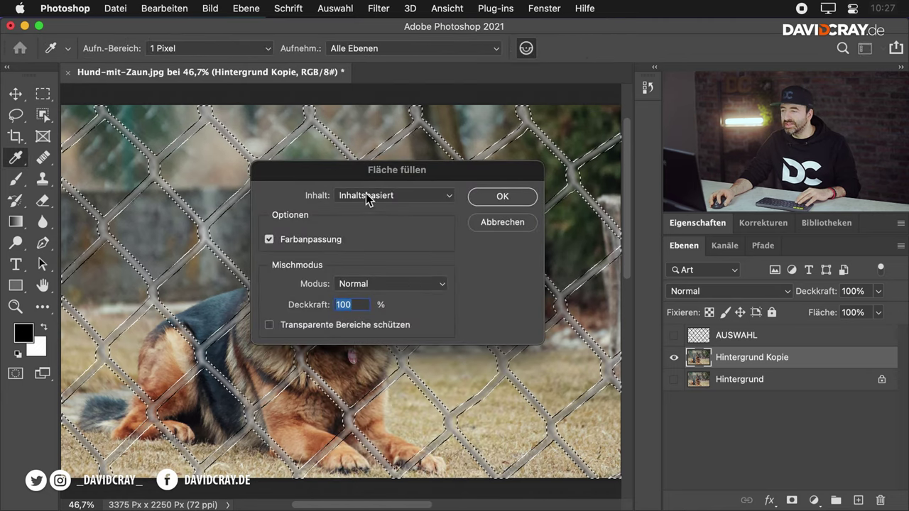
{"action": "left_click", "coordinate": [502, 197]}
{"action": "key", "text": "m"}
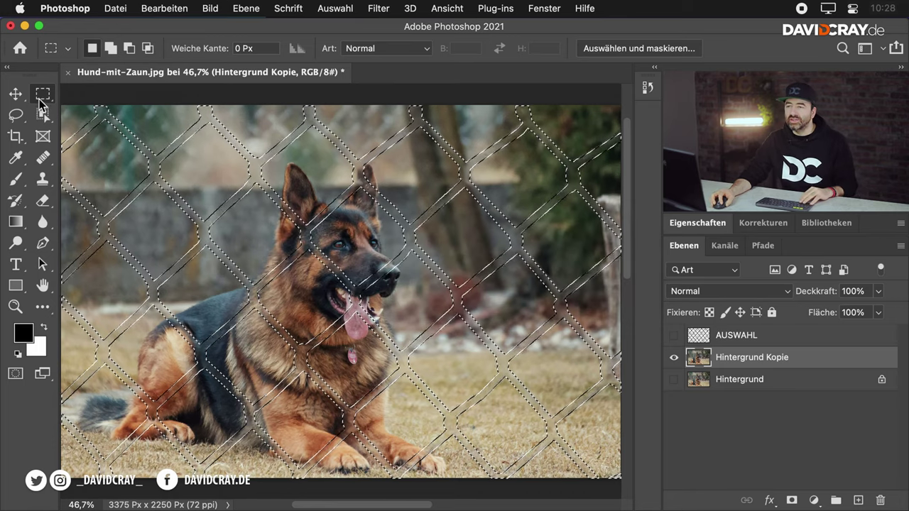
Deselect the fence and inspect the dog's ears for leftover wire traces
{"action": "left_click", "coordinate": [312, 172]}
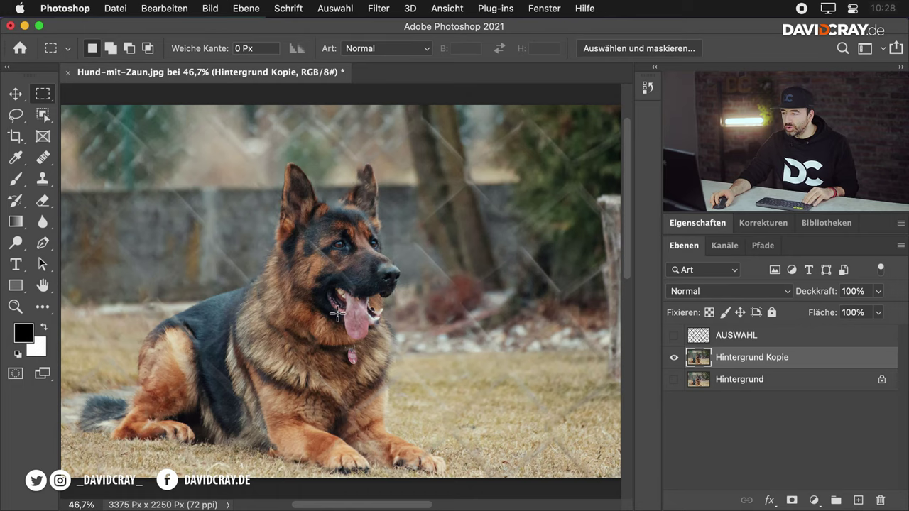
{"action": "scroll", "coordinate": [337, 312], "scroll_direction": "down", "scroll_amount": 3}
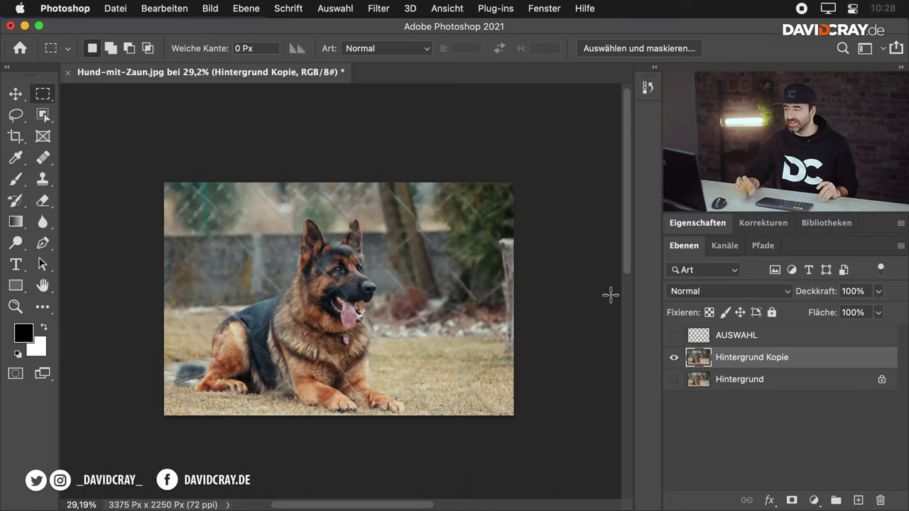
{"action": "scroll", "coordinate": [365, 256], "scroll_direction": "up", "scroll_amount": 5}
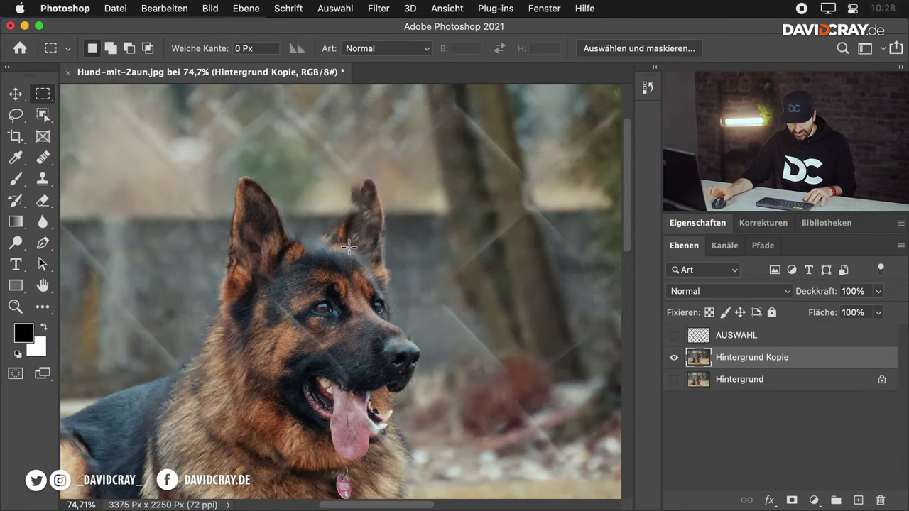
{"action": "scroll", "coordinate": [549, 312], "scroll_direction": "up", "scroll_amount": 3}
{"action": "mouse_move", "coordinate": [575, 295]}
{"action": "left_mouse_down"}
{"action": "mouse_move", "coordinate": [480, 365]}
{"action": "mouse_move", "coordinate": [413, 371]}
{"action": "left_mouse_up"}
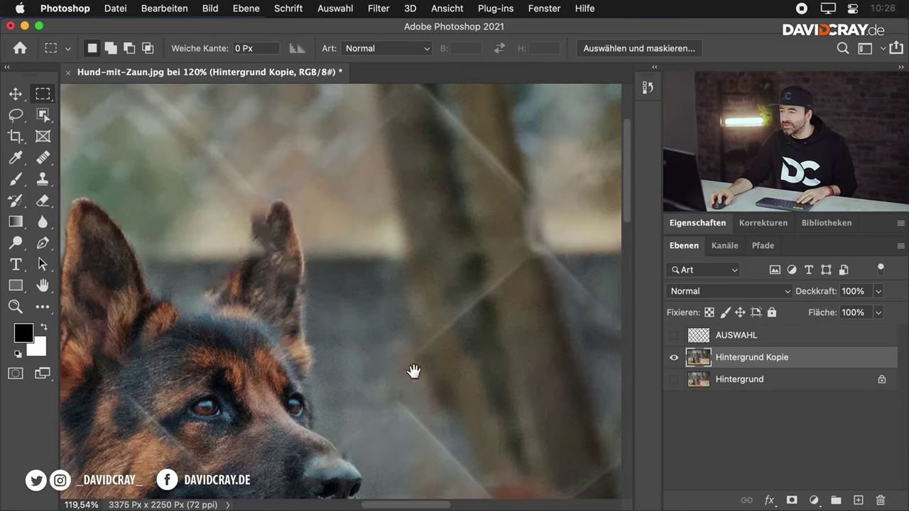
{"action": "left_click_drag", "start_coordinate": [356, 305], "coordinate": [418, 317]}
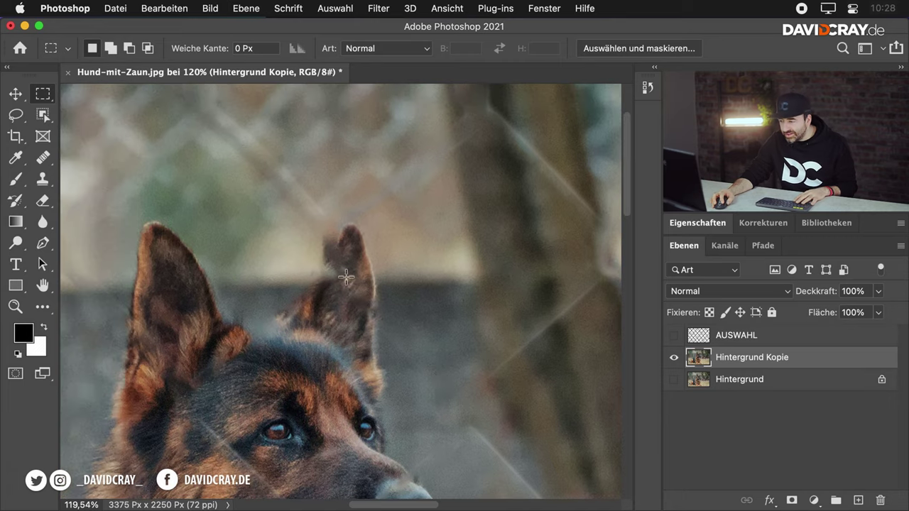
Pan across the rest of the photo, ending on the dog's mouth and chest
{"action": "scroll", "coordinate": [347, 277], "scroll_direction": "down", "scroll_amount": 5}
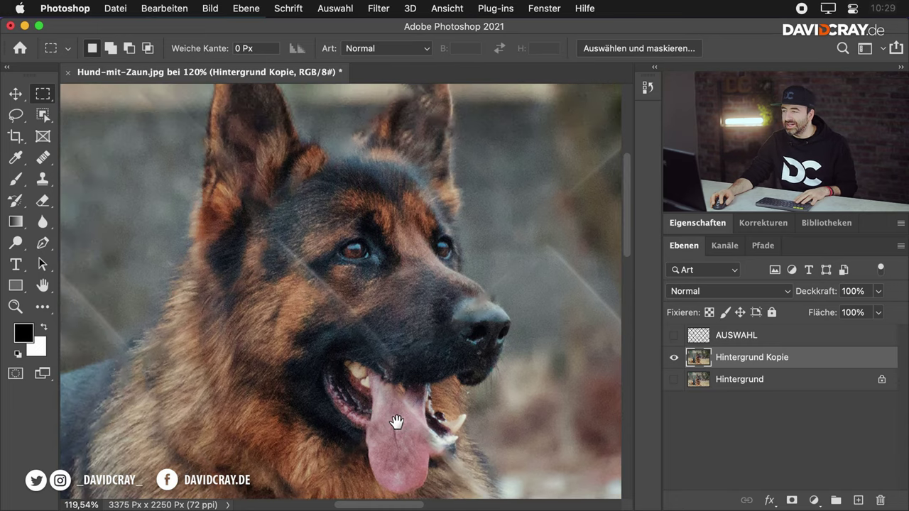
{"action": "scroll", "coordinate": [398, 422], "scroll_direction": "right", "scroll_amount": 5}
{"action": "scroll", "coordinate": [462, 259], "scroll_direction": "right", "scroll_amount": 5}
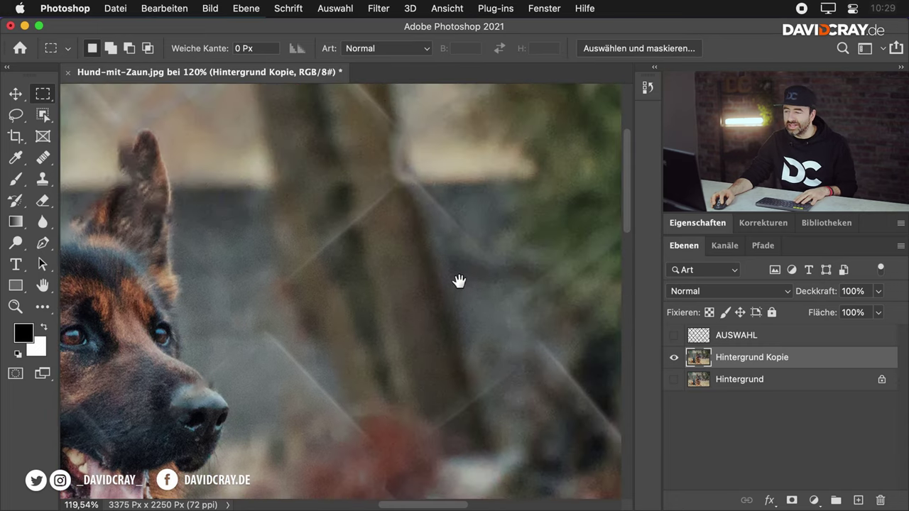
{"action": "scroll", "coordinate": [459, 279], "scroll_direction": "up", "scroll_amount": 5}
{"action": "scroll", "coordinate": [412, 310], "scroll_direction": "left", "scroll_amount": 3}
{"action": "scroll", "coordinate": [412, 310], "scroll_direction": "up", "scroll_amount": 2}
{"action": "scroll", "coordinate": [401, 300], "scroll_direction": "left", "scroll_amount": 3}
{"action": "scroll", "coordinate": [402, 301], "scroll_direction": "down", "scroll_amount": 4}
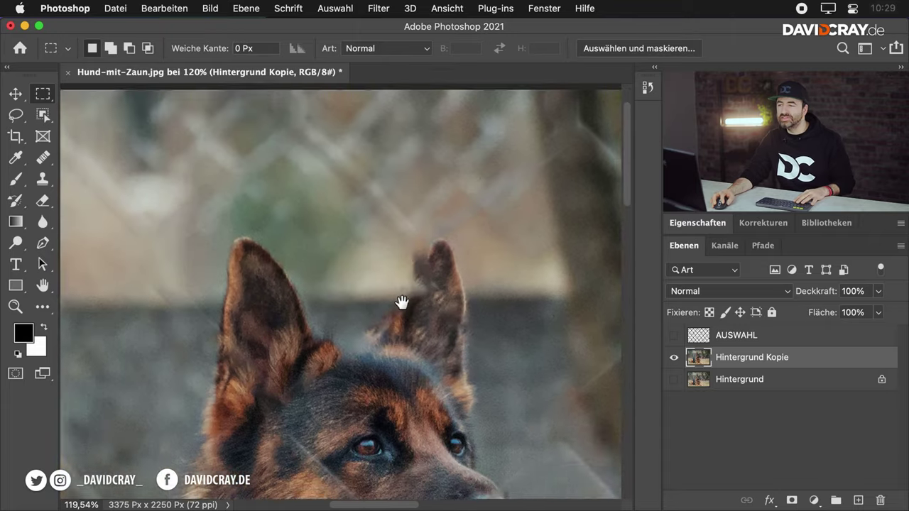
{"action": "scroll", "coordinate": [294, 355], "scroll_direction": "left", "scroll_amount": 2}
{"action": "scroll", "coordinate": [294, 355], "scroll_direction": "down", "scroll_amount": 2}
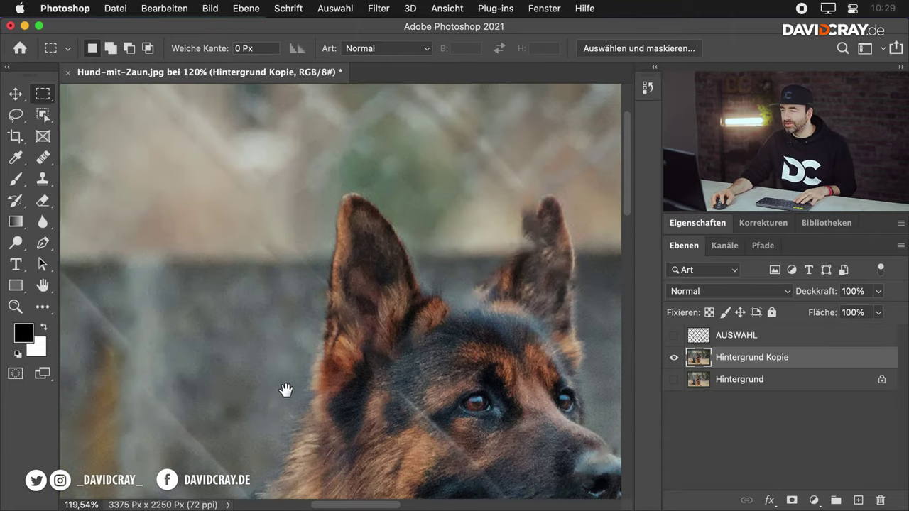
{"action": "left_click_drag", "start_coordinate": [285, 390], "coordinate": [317, 262]}
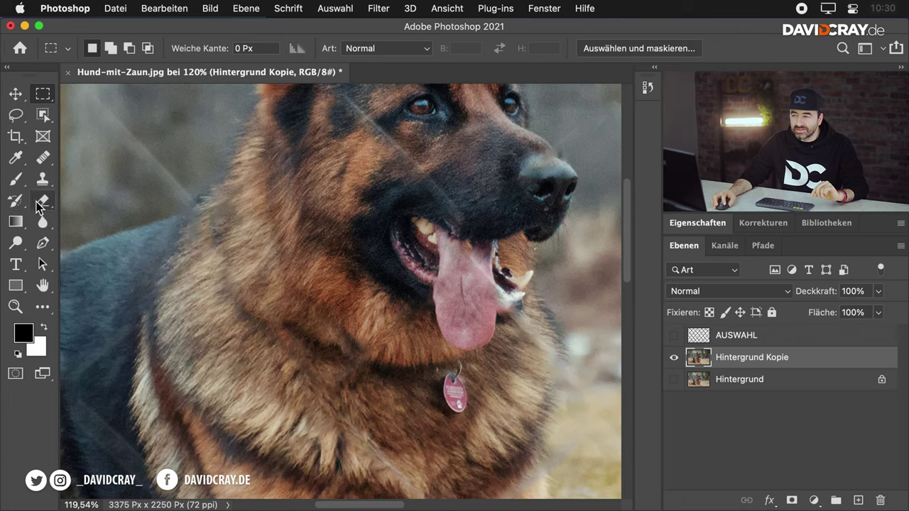
Select the Patch tool and zoom in on the dog's left shoulder
{"action": "left_click", "coordinate": [46, 162]}
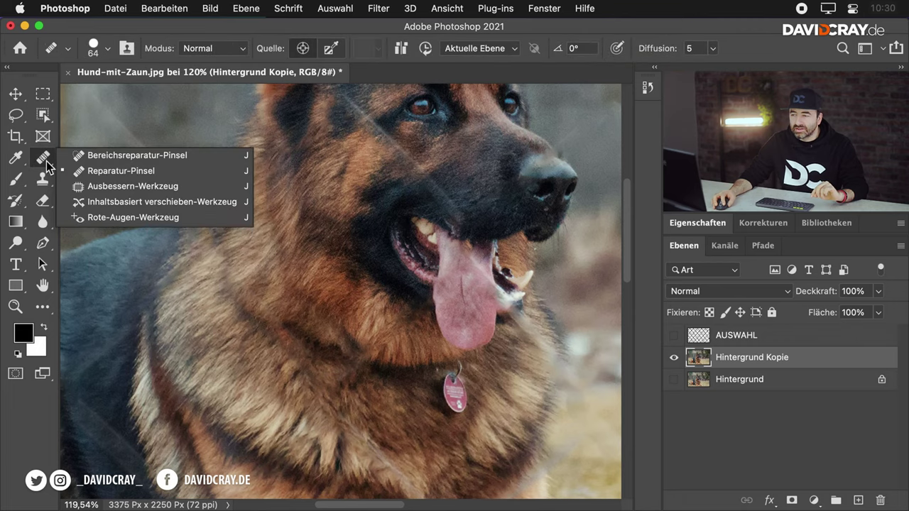
{"action": "left_click", "coordinate": [122, 188]}
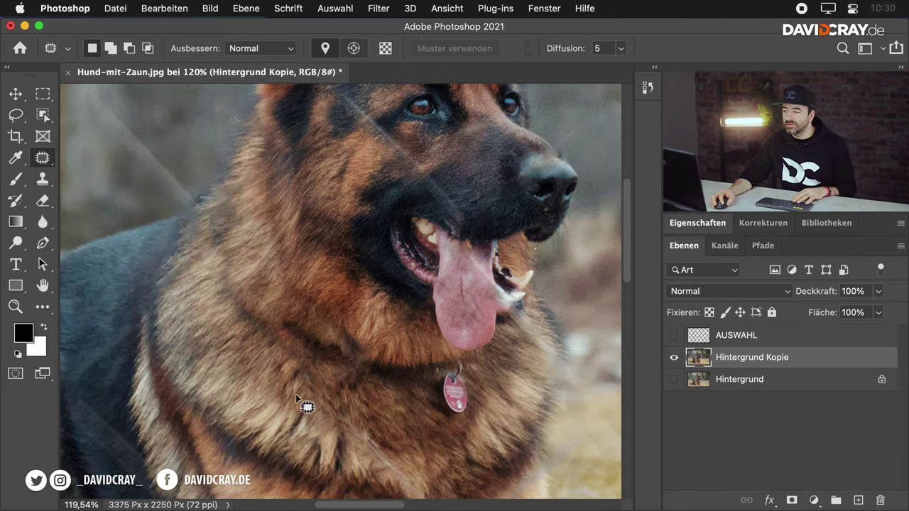
{"action": "scroll", "coordinate": [296, 398], "scroll_direction": "down", "scroll_amount": 2}
{"action": "scroll", "coordinate": [300, 359], "scroll_direction": "down", "scroll_amount": 3}
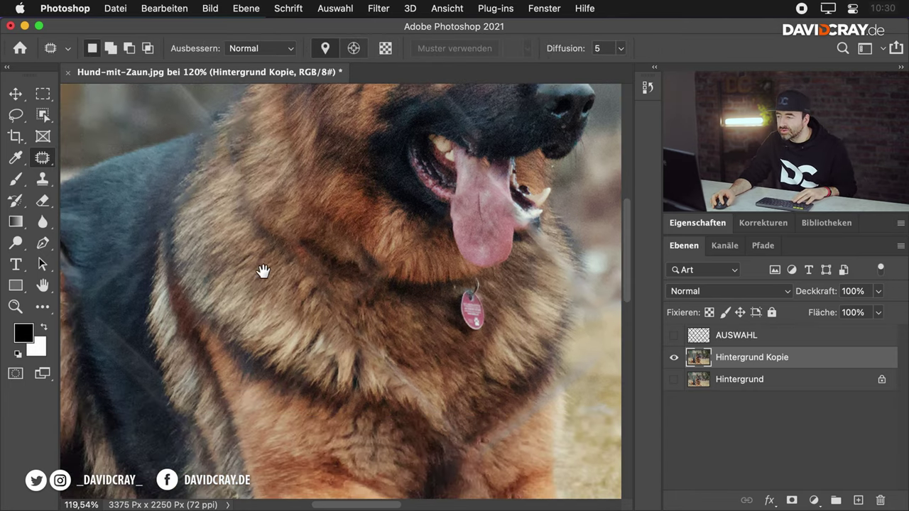
{"action": "left_click_drag", "start_coordinate": [263, 271], "coordinate": [289, 349]}
{"action": "left_click_drag", "start_coordinate": [347, 384], "coordinate": [319, 220]}
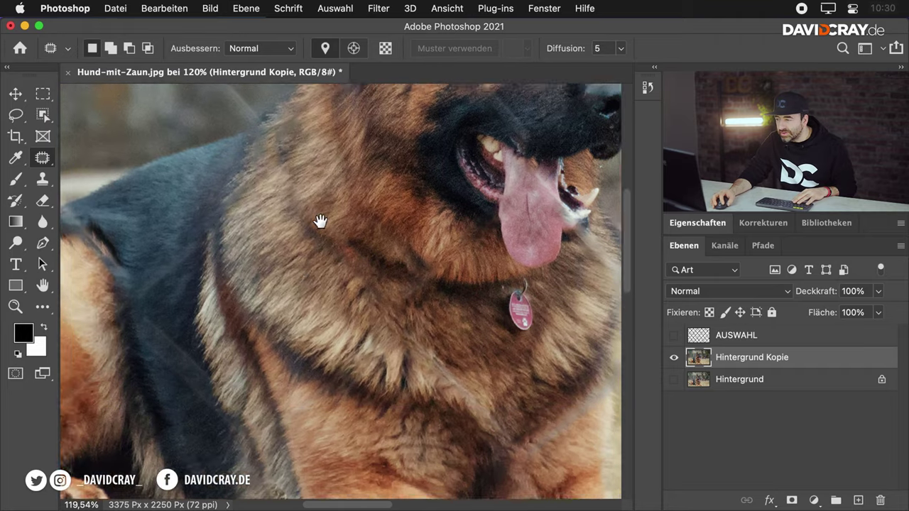
{"action": "mouse_move", "coordinate": [353, 340]}
{"action": "left_mouse_down"}
{"action": "mouse_move", "coordinate": [272, 335]}
{"action": "mouse_move", "coordinate": [355, 349]}
{"action": "mouse_move", "coordinate": [336, 372]}
{"action": "left_mouse_up"}
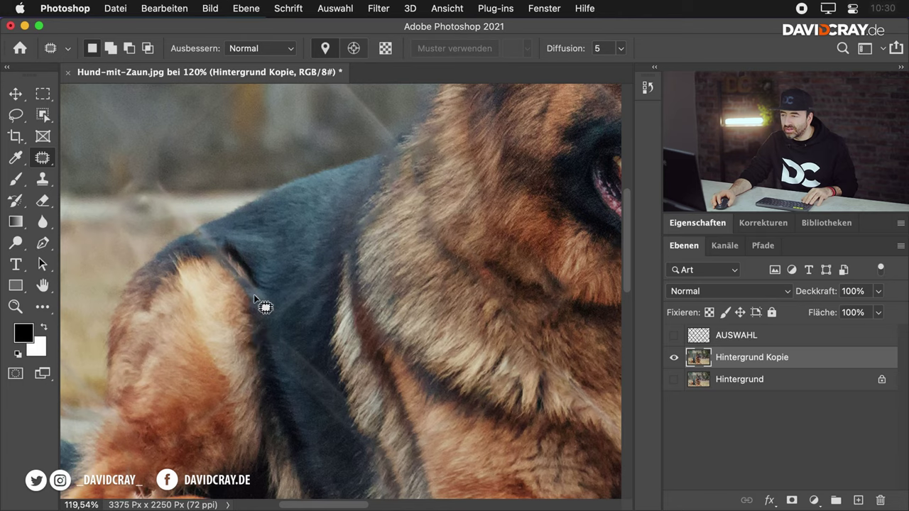
{"action": "scroll", "coordinate": [240, 294], "scroll_direction": "up", "scroll_amount": 3, "text": "alt"}
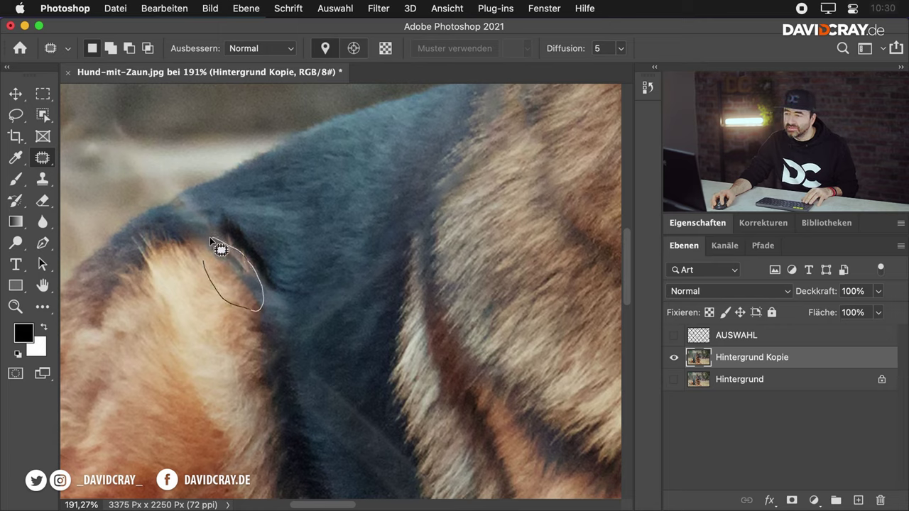
Patch the faint fence line on the shoulder with nearby fur and deselect
{"action": "left_click_drag", "start_coordinate": [202, 259], "coordinate": [201, 250]}
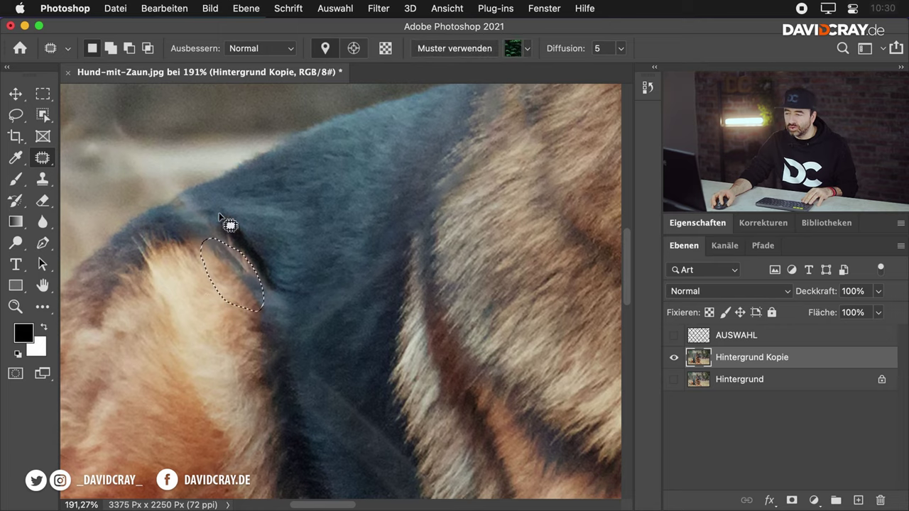
{"action": "mouse_move", "coordinate": [266, 298]}
{"action": "left_mouse_down"}
{"action": "mouse_move", "coordinate": [244, 281]}
{"action": "mouse_move", "coordinate": [268, 392]}
{"action": "left_mouse_up"}
{"action": "key", "text": "ctrl+d"}
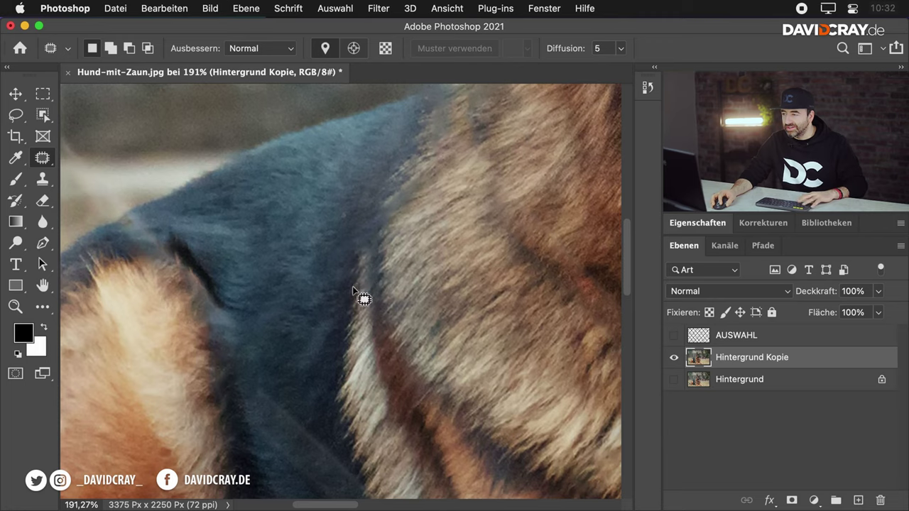
Patch the wire trace where dark and tan shoulder fur meet
{"action": "mouse_move", "coordinate": [363, 298]}
{"action": "left_mouse_down"}
{"action": "mouse_move", "coordinate": [348, 293]}
{"action": "mouse_move", "coordinate": [335, 309]}
{"action": "left_mouse_up"}
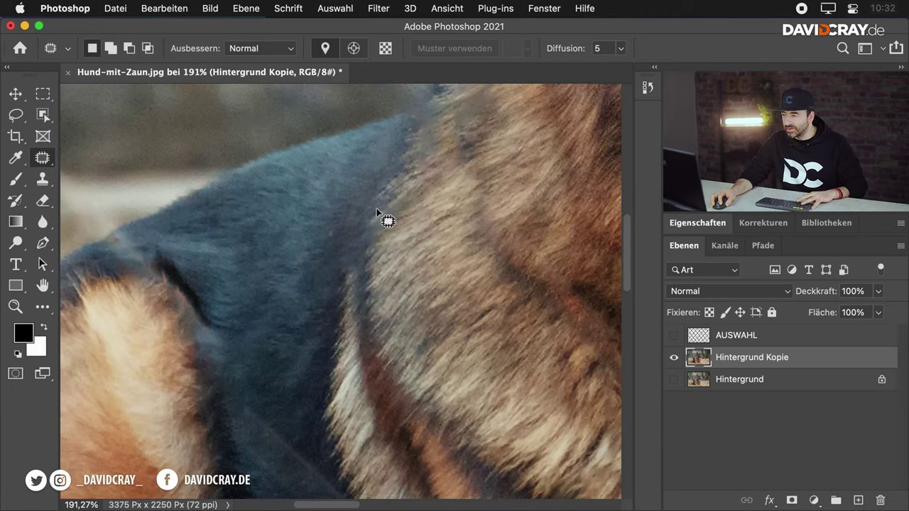
{"action": "mouse_move", "coordinate": [358, 266]}
{"action": "left_mouse_down"}
{"action": "mouse_move", "coordinate": [442, 228]}
{"action": "mouse_move", "coordinate": [458, 172]}
{"action": "mouse_move", "coordinate": [426, 159]}
{"action": "left_mouse_up"}
{"action": "left_click_drag", "start_coordinate": [419, 234], "coordinate": [222, 189]}
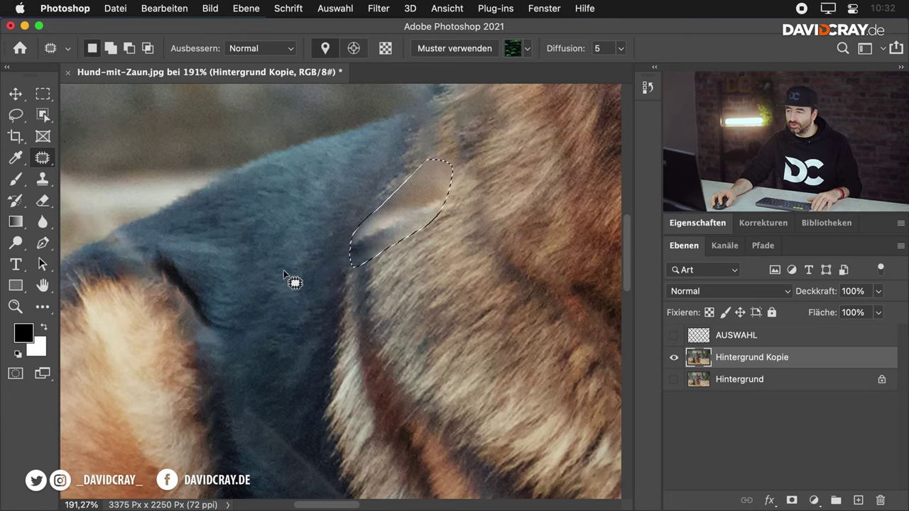
{"action": "left_click", "coordinate": [296, 366]}
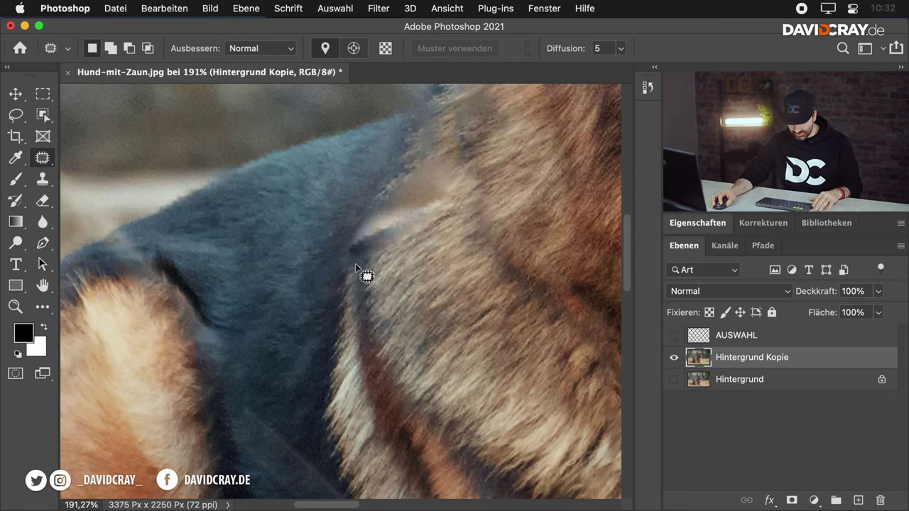
Patch the remaining dark line on the shoulder with nearby fur, then deselect
{"action": "mouse_move", "coordinate": [439, 152]}
{"action": "left_mouse_down"}
{"action": "mouse_move", "coordinate": [421, 233]}
{"action": "mouse_move", "coordinate": [402, 269]}
{"action": "left_mouse_up"}
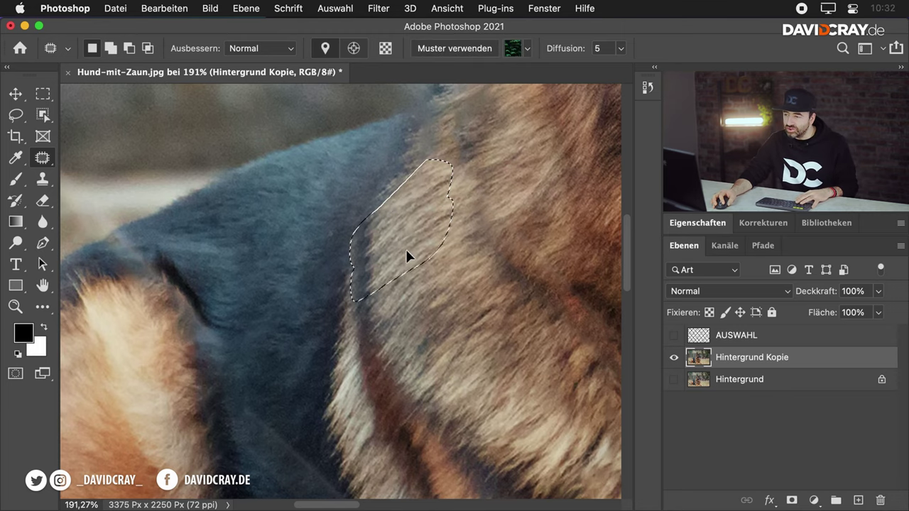
{"action": "key", "text": "ctrl+z"}
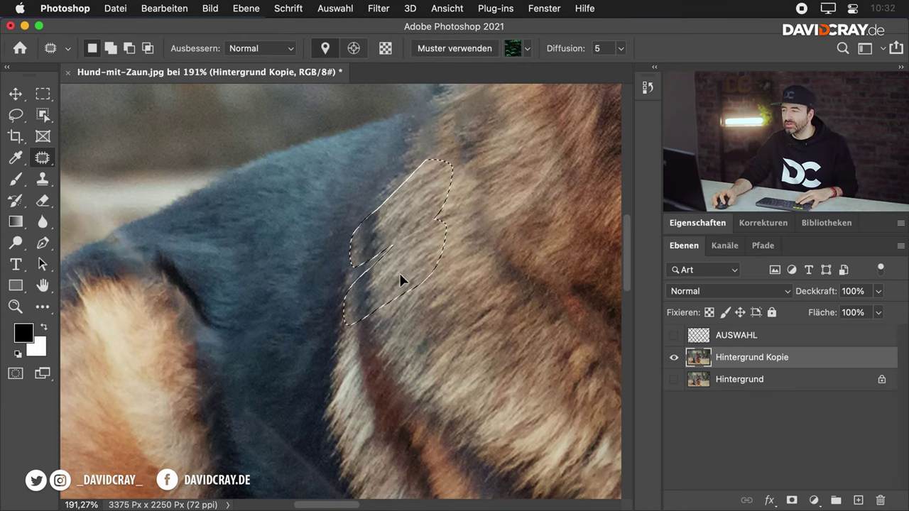
{"action": "key", "text": "ctrl+d"}
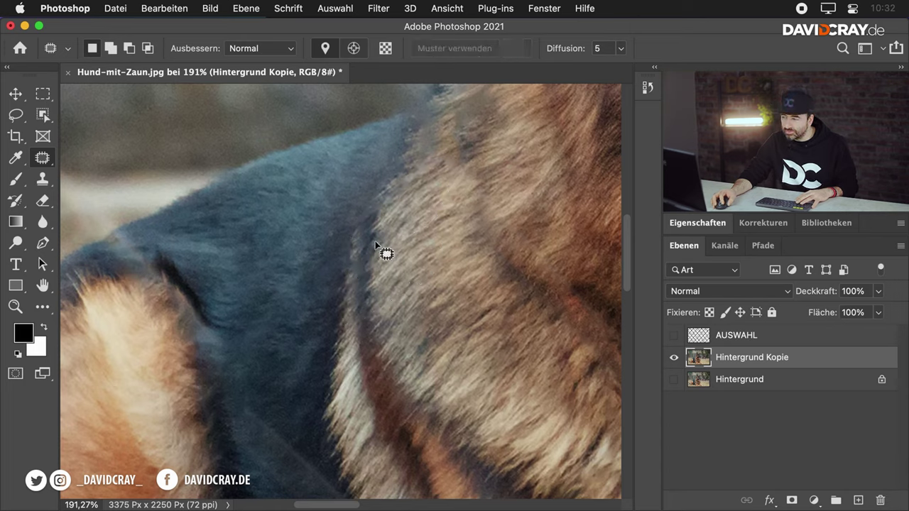
{"action": "left_click_drag", "start_coordinate": [381, 210], "coordinate": [357, 199]}
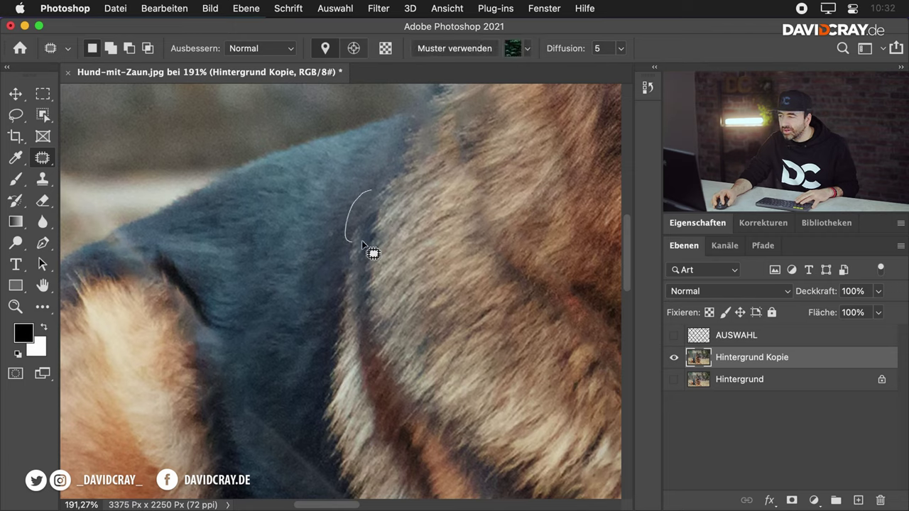
{"action": "left_click_drag", "start_coordinate": [362, 243], "coordinate": [376, 193]}
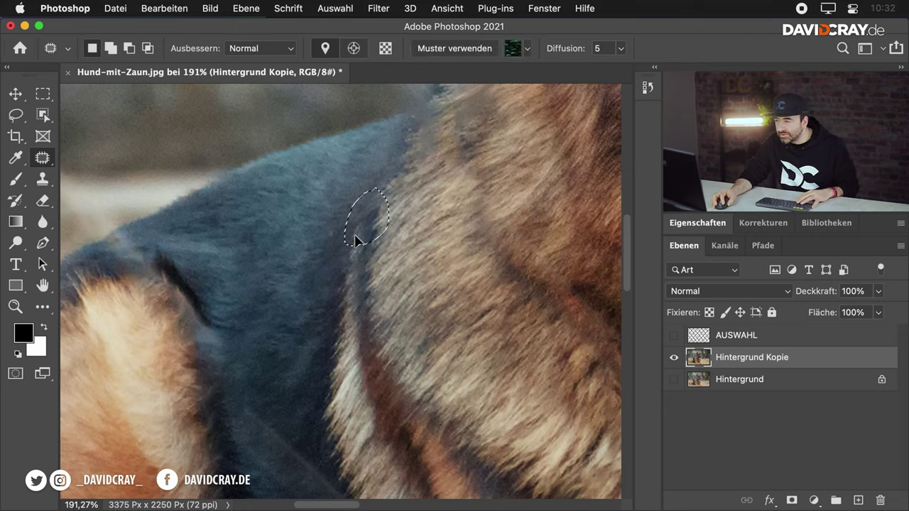
{"action": "mouse_move", "coordinate": [355, 240]}
{"action": "left_mouse_down"}
{"action": "mouse_move", "coordinate": [357, 248]}
{"action": "mouse_move", "coordinate": [323, 213]}
{"action": "mouse_move", "coordinate": [380, 179]}
{"action": "left_mouse_up"}
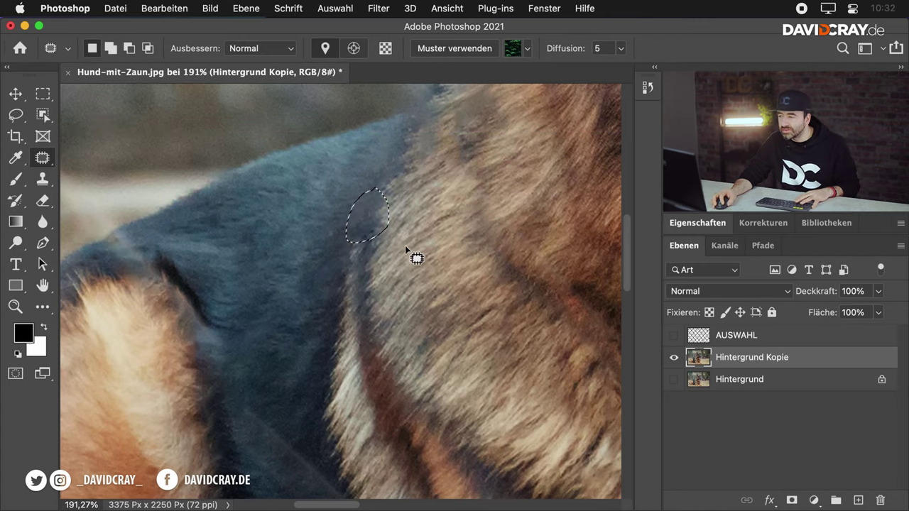
{"action": "key", "text": "ctrl+d"}
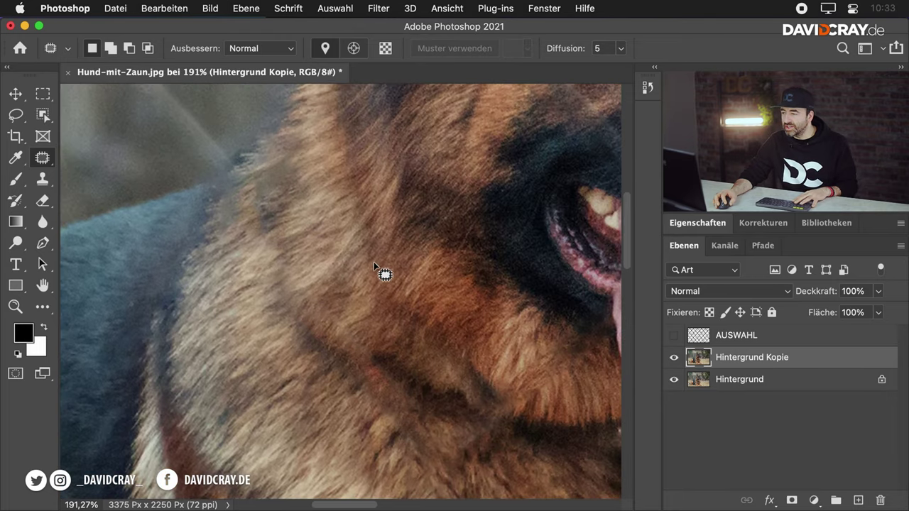
Outline a faint line in the chest fur below the collar tag, then deselect
{"action": "left_click_drag", "start_coordinate": [360, 280], "coordinate": [325, 208]}
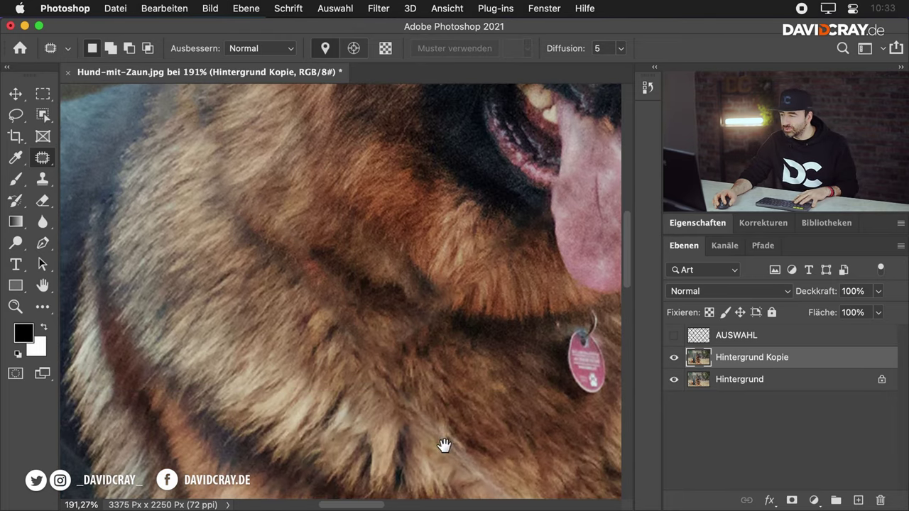
{"action": "left_click_drag", "start_coordinate": [449, 450], "coordinate": [428, 377]}
{"action": "left_click_drag", "start_coordinate": [481, 438], "coordinate": [451, 356]}
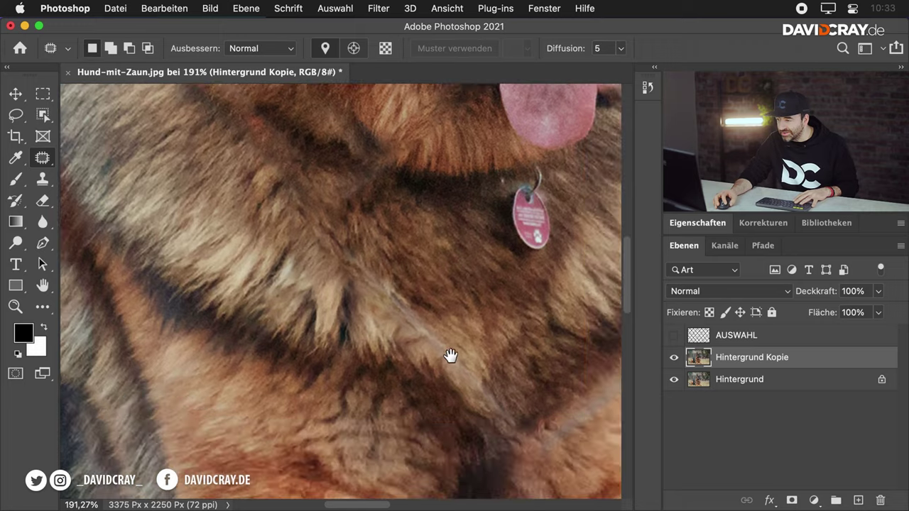
{"action": "mouse_move", "coordinate": [378, 303]}
{"action": "left_mouse_down"}
{"action": "mouse_move", "coordinate": [408, 347]}
{"action": "mouse_move", "coordinate": [376, 300]}
{"action": "left_mouse_up"}
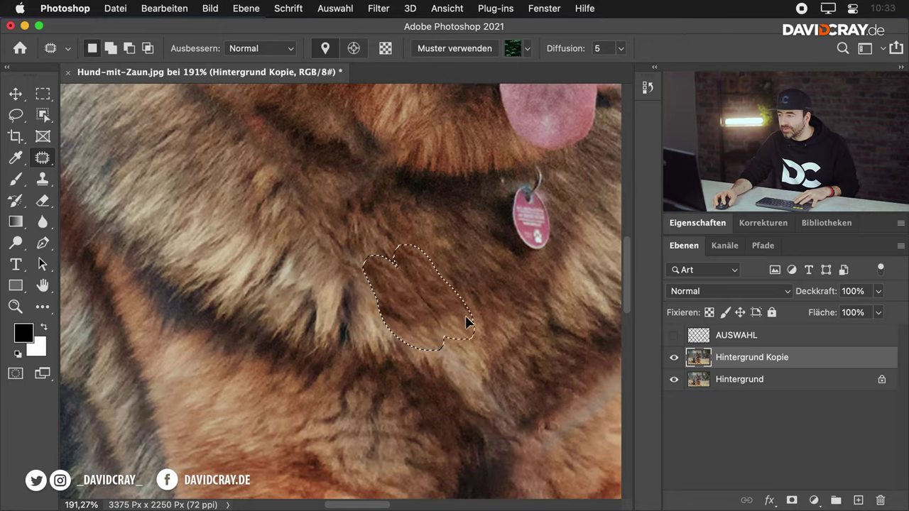
{"action": "key", "text": "ctrl+d"}
Patch the fence remnant beside the jaw with clean texture from beside the nose
{"action": "mouse_move", "coordinate": [532, 365]}
{"action": "left_mouse_down"}
{"action": "mouse_move", "coordinate": [478, 301]}
{"action": "mouse_move", "coordinate": [367, 436]}
{"action": "left_mouse_up"}
{"action": "mouse_move", "coordinate": [434, 162]}
{"action": "left_mouse_down"}
{"action": "mouse_move", "coordinate": [406, 319]}
{"action": "mouse_move", "coordinate": [386, 371]}
{"action": "mouse_move", "coordinate": [354, 289]}
{"action": "left_mouse_up"}
{"action": "left_click_drag", "start_coordinate": [419, 357], "coordinate": [386, 374]}
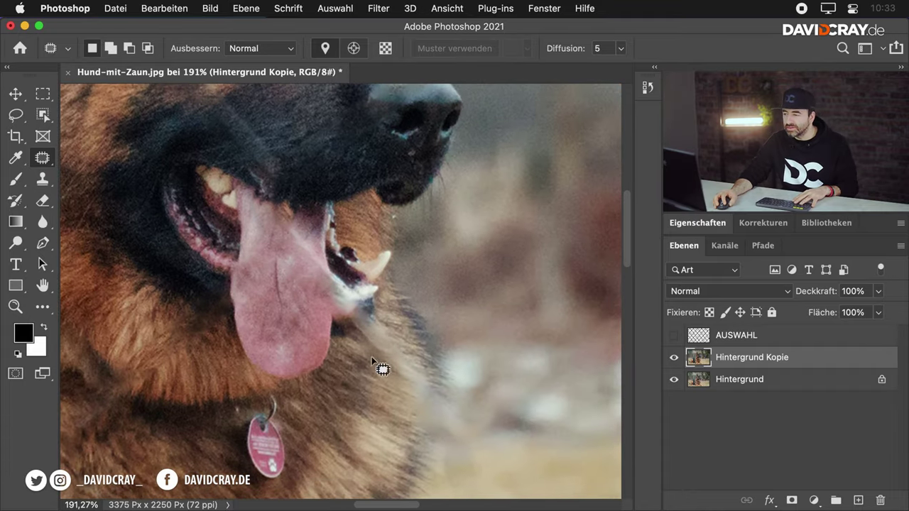
{"action": "left_click_drag", "start_coordinate": [399, 360], "coordinate": [370, 357]}
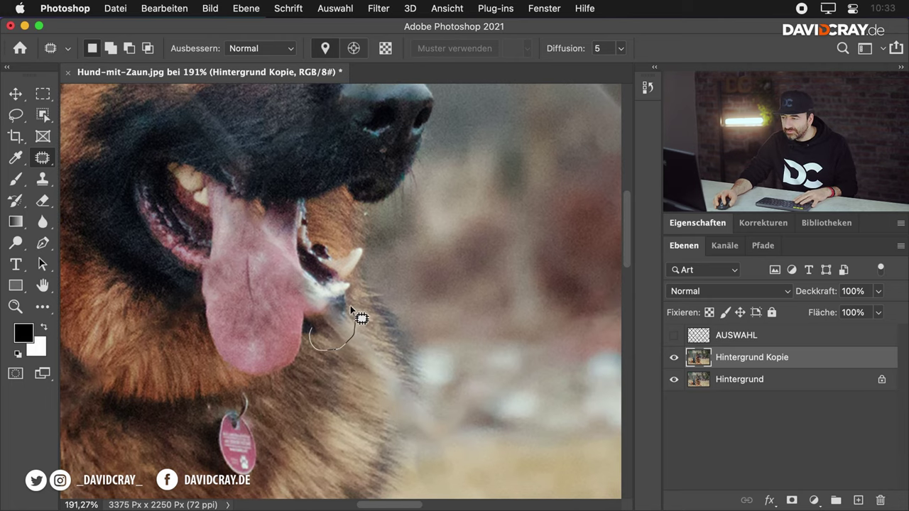
{"action": "left_click_drag", "start_coordinate": [348, 312], "coordinate": [314, 325]}
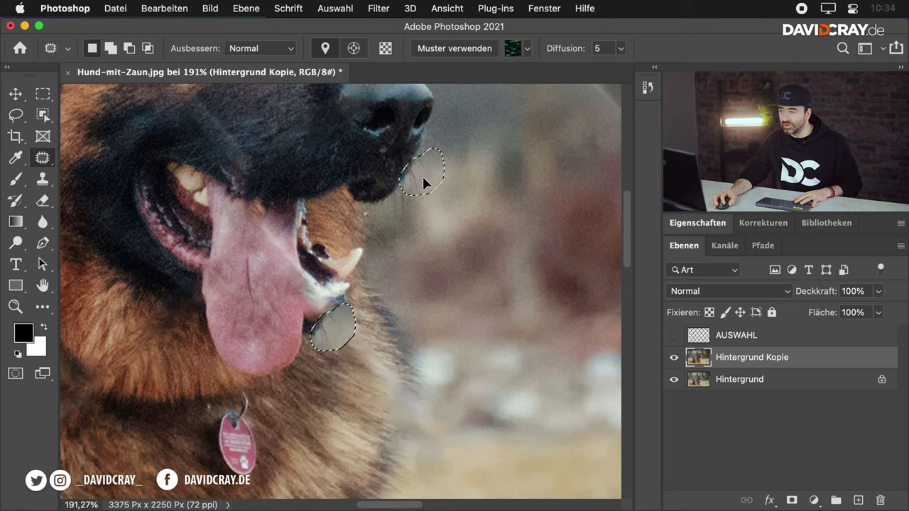
{"action": "left_click_drag", "start_coordinate": [423, 181], "coordinate": [389, 212]}
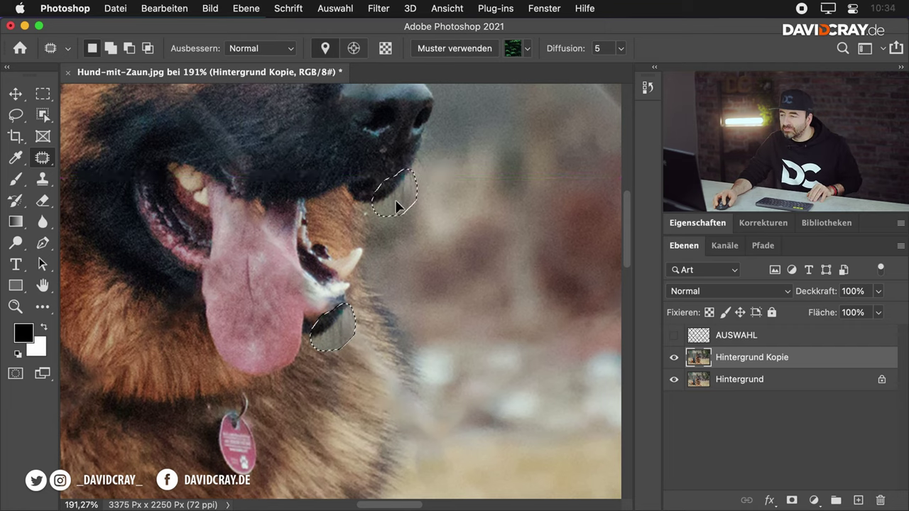
{"action": "left_click_drag", "start_coordinate": [389, 213], "coordinate": [389, 207]}
{"action": "key", "text": "ctrl+d"}
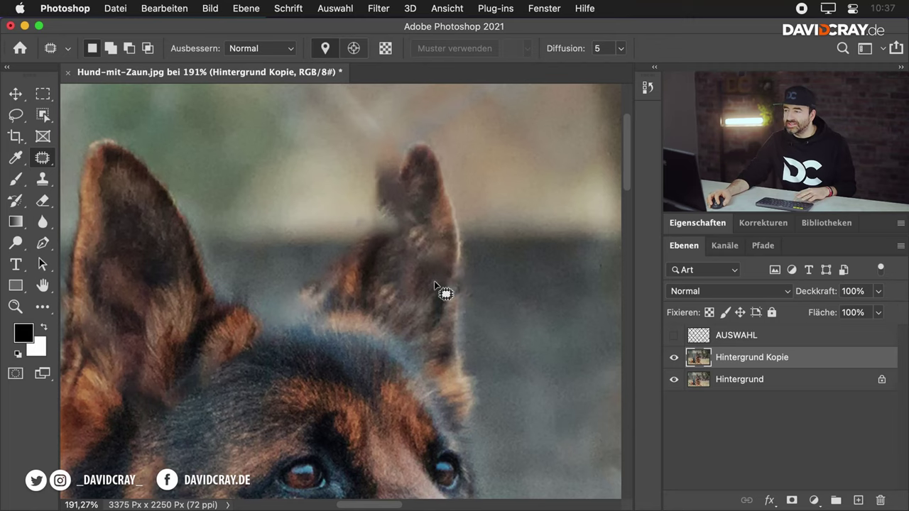
Clone background over the marks beside the right ear with a 69 px, 0% hardness Clone Stamp
{"action": "left_click", "coordinate": [44, 182]}
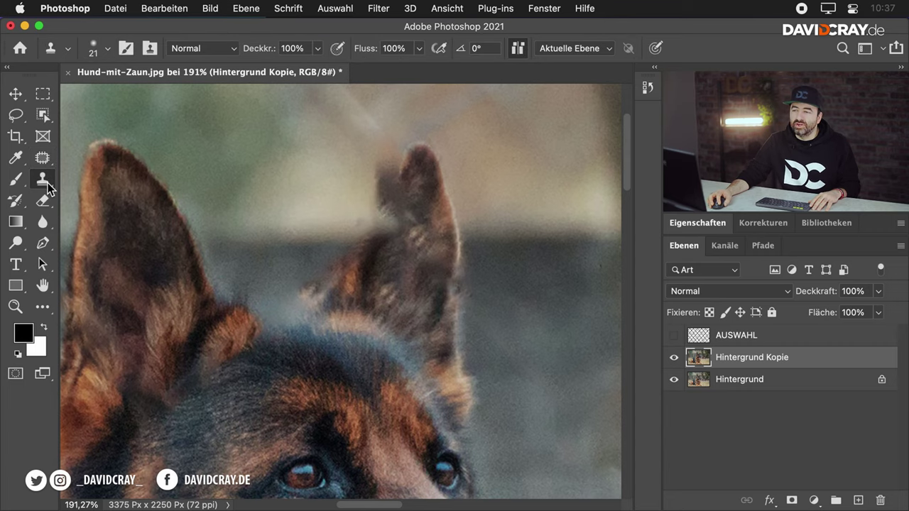
{"action": "left_click_drag", "start_coordinate": [303, 283], "coordinate": [365, 274]}
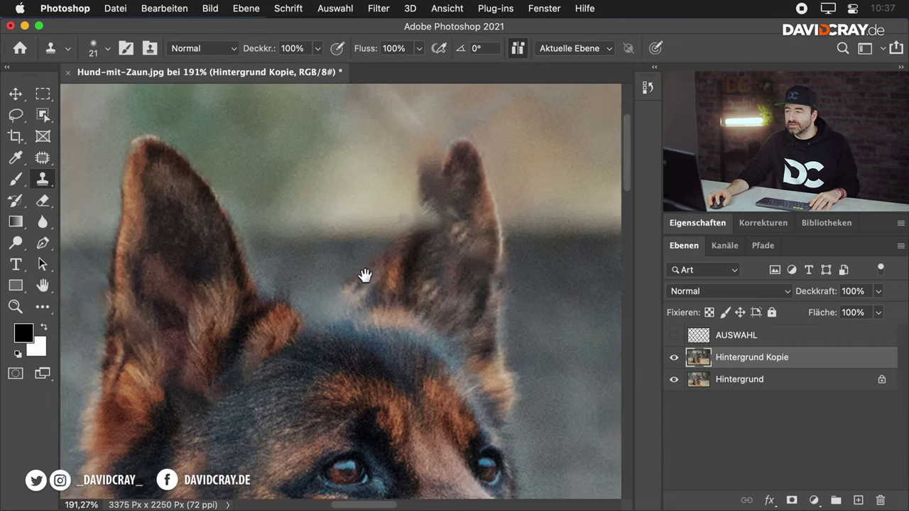
{"action": "right_click", "coordinate": [166, 232]}
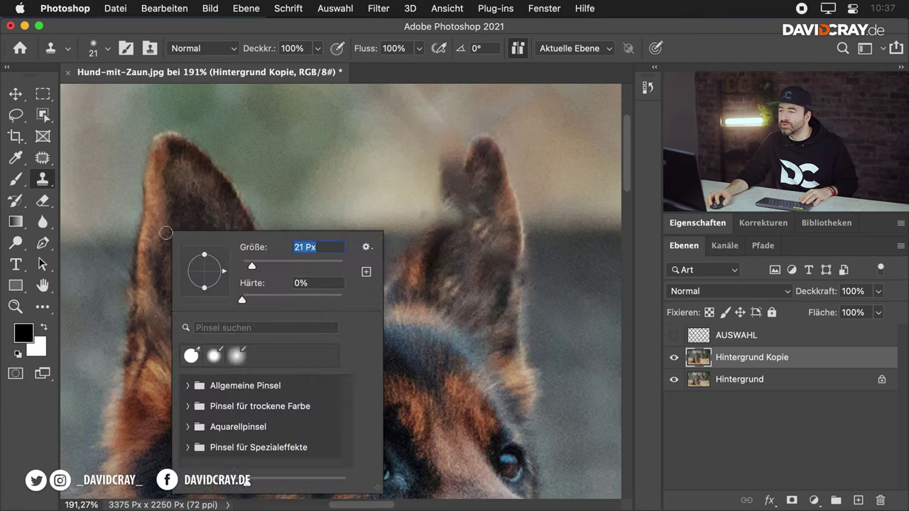
{"action": "left_click", "coordinate": [267, 267]}
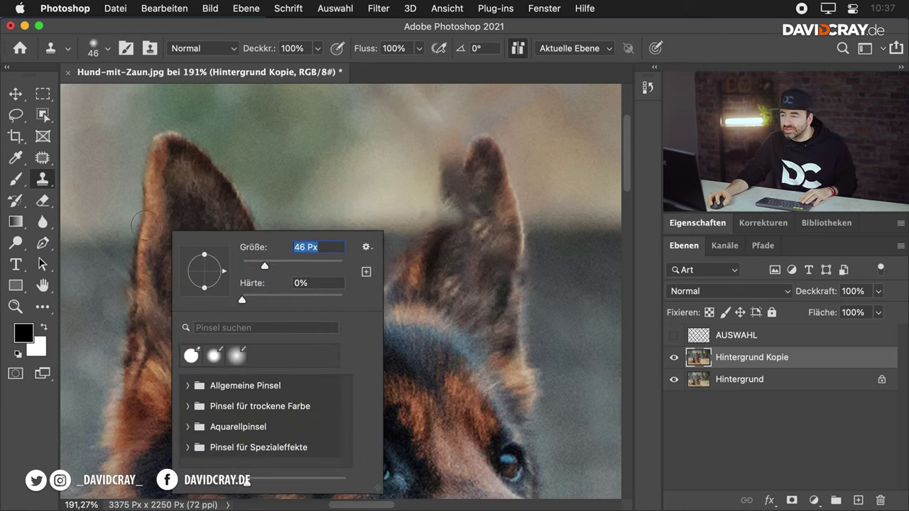
{"action": "left_click", "coordinate": [281, 262]}
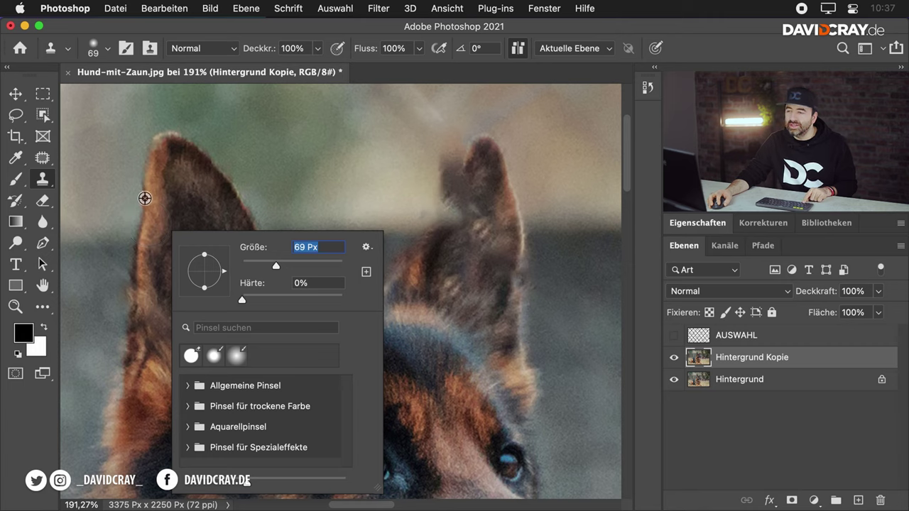
{"action": "key", "text": "Return"}
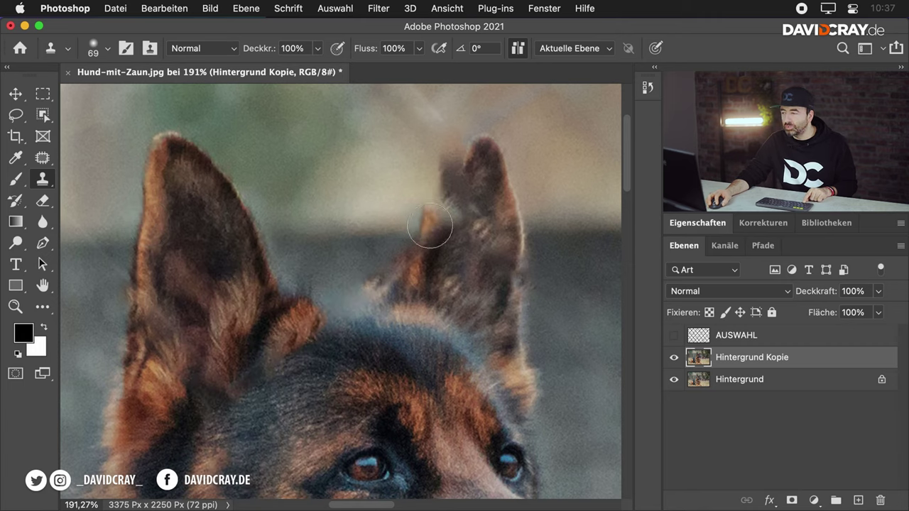
{"action": "mouse_move", "coordinate": [426, 223]}
{"action": "left_mouse_down"}
{"action": "mouse_move", "coordinate": [457, 177]}
{"action": "mouse_move", "coordinate": [461, 143]}
{"action": "mouse_move", "coordinate": [416, 223]}
{"action": "mouse_move", "coordinate": [414, 289]}
{"action": "left_mouse_up"}
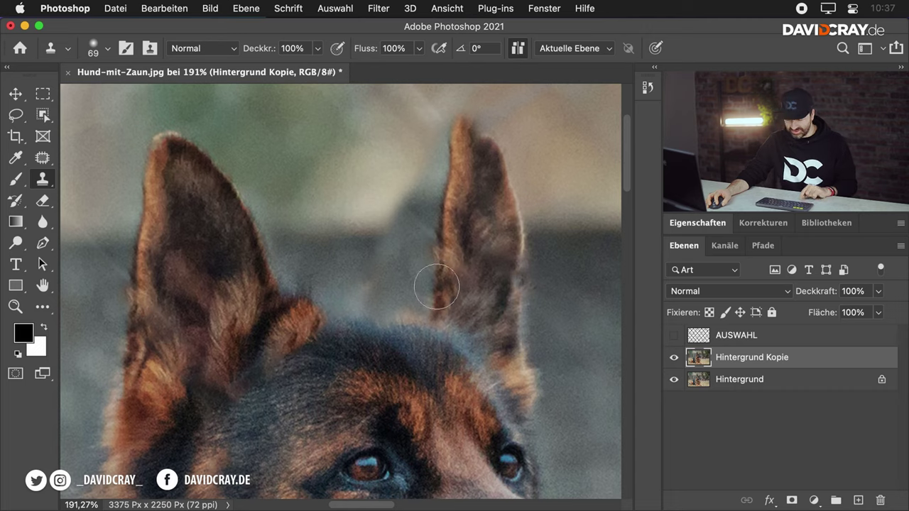
{"action": "key", "text": "ctrl+shift+z"}
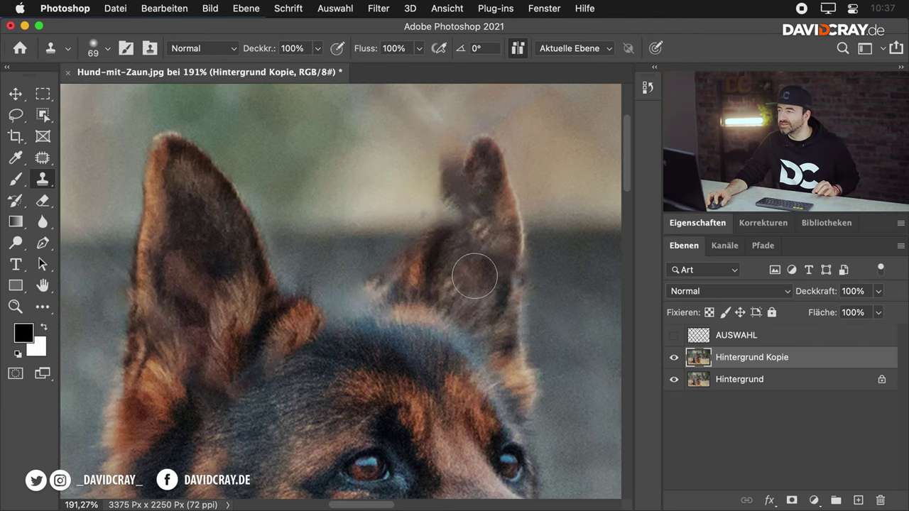
Set the Kopierquelle rotation to 22° and clone rotated fur along the right ear's edge
{"action": "left_click", "coordinate": [547, 8]}
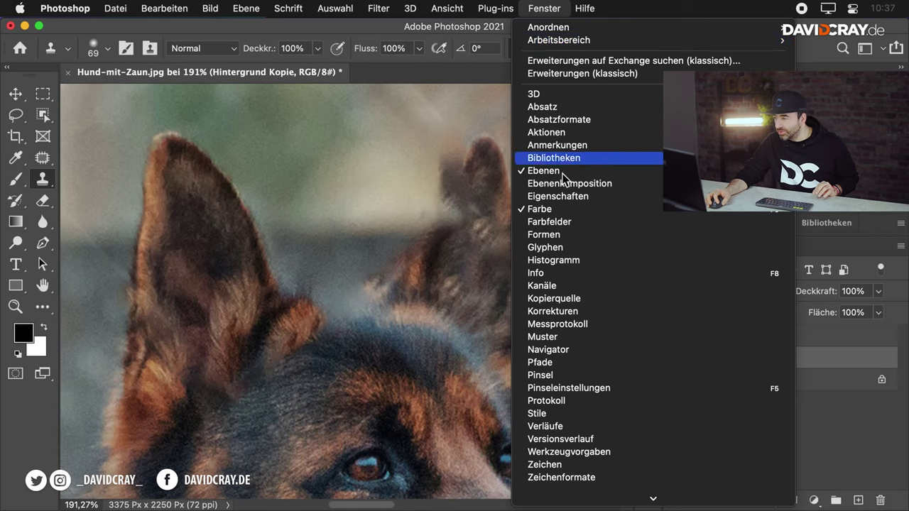
{"action": "left_click", "coordinate": [576, 307]}
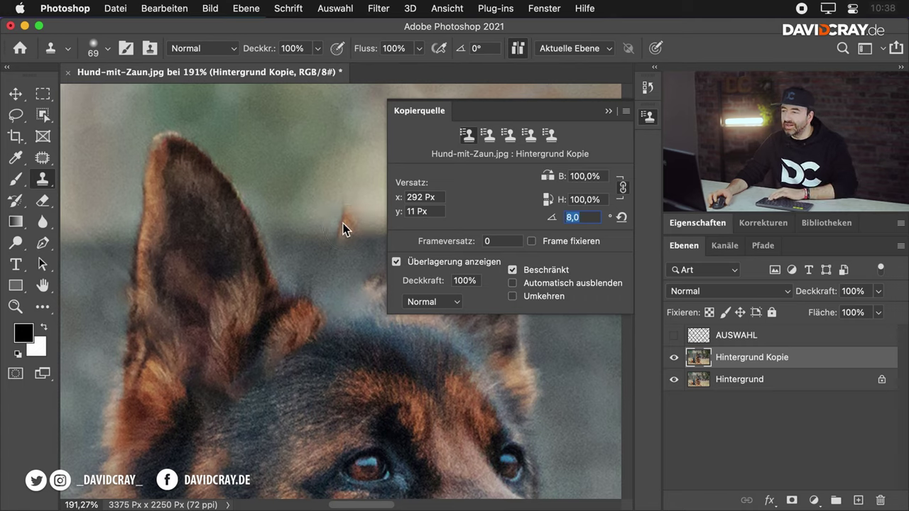
{"action": "key", "text": "Up"}
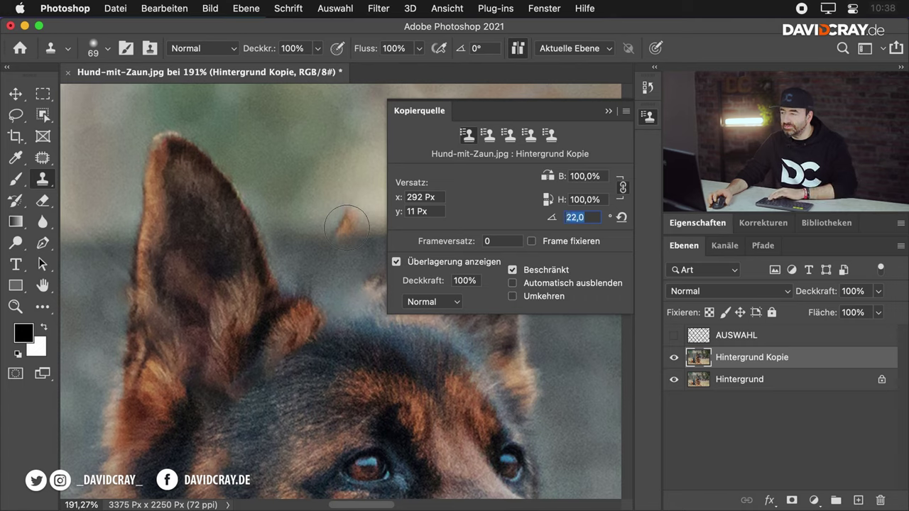
{"action": "key", "text": "Up"}
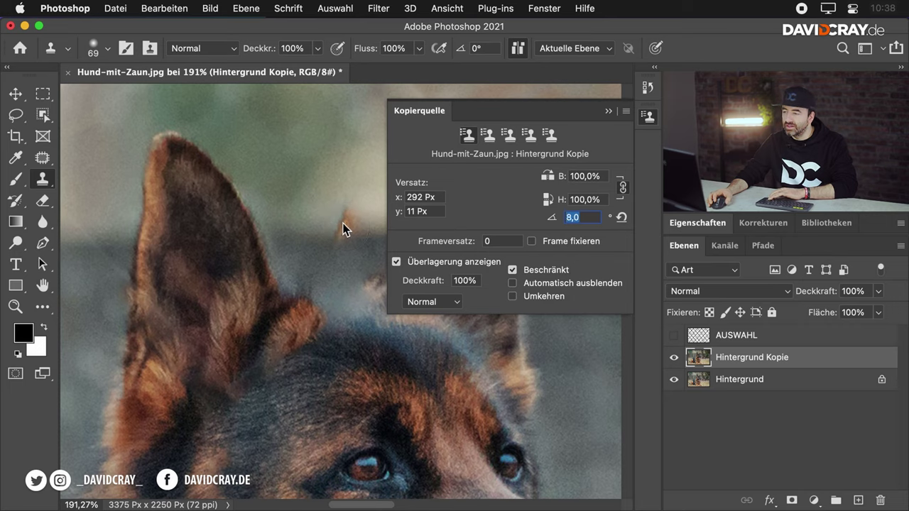
{"action": "key", "text": "Up"}
{"action": "key", "text": "Up"}
{"action": "key", "text": "Up"}
{"action": "key", "text": "Up"}
{"action": "key", "text": "Up"}
{"action": "key", "text": "Up"}
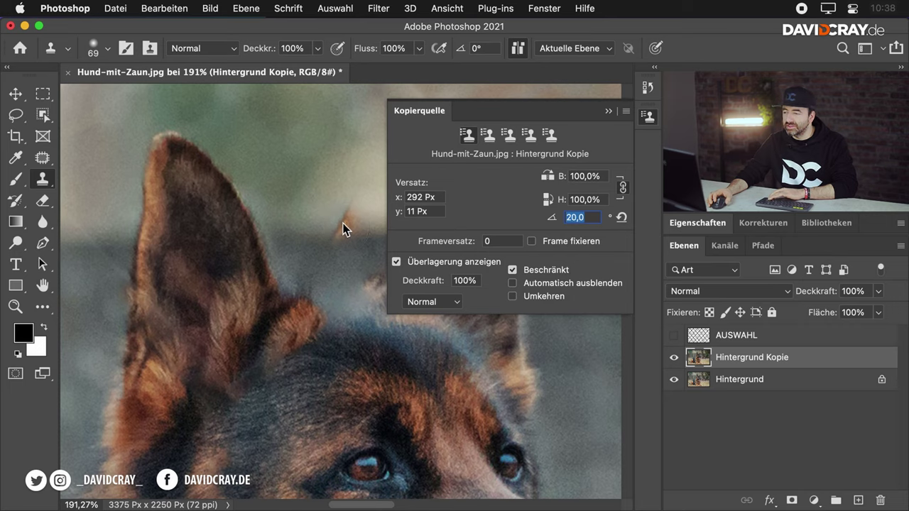
{"action": "left_click", "coordinate": [648, 117]}
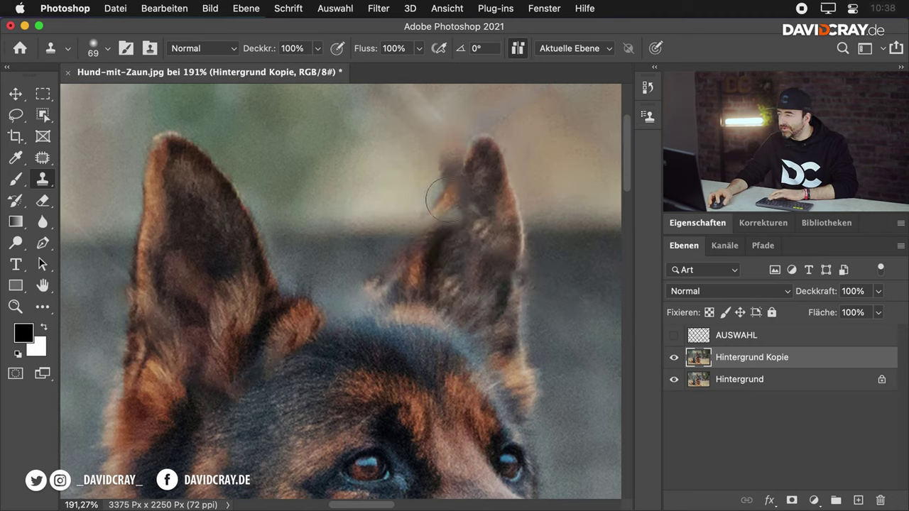
{"action": "mouse_move", "coordinate": [449, 183]}
{"action": "left_mouse_down"}
{"action": "mouse_move", "coordinate": [442, 205]}
{"action": "mouse_move", "coordinate": [458, 183]}
{"action": "mouse_move", "coordinate": [432, 238]}
{"action": "mouse_move", "coordinate": [454, 171]}
{"action": "mouse_move", "coordinate": [394, 287]}
{"action": "mouse_move", "coordinate": [459, 167]}
{"action": "left_mouse_up"}
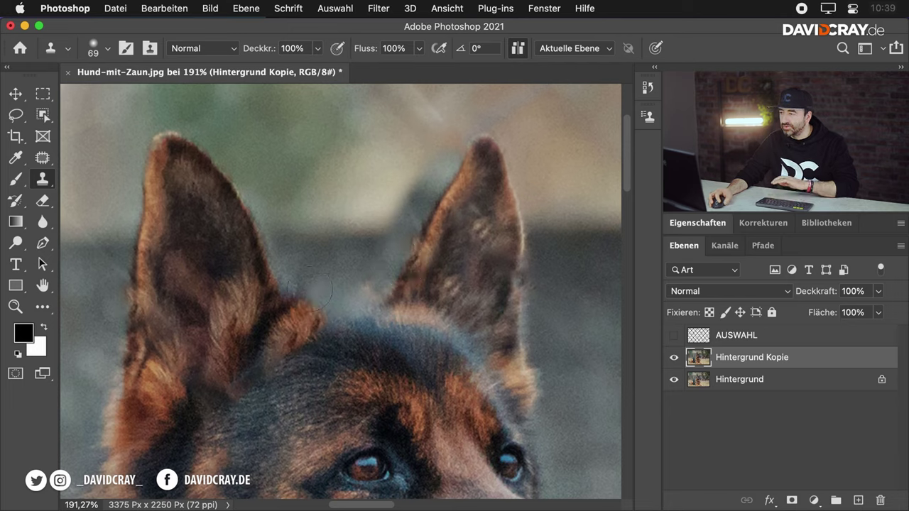
{"action": "left_click", "coordinate": [44, 159]}
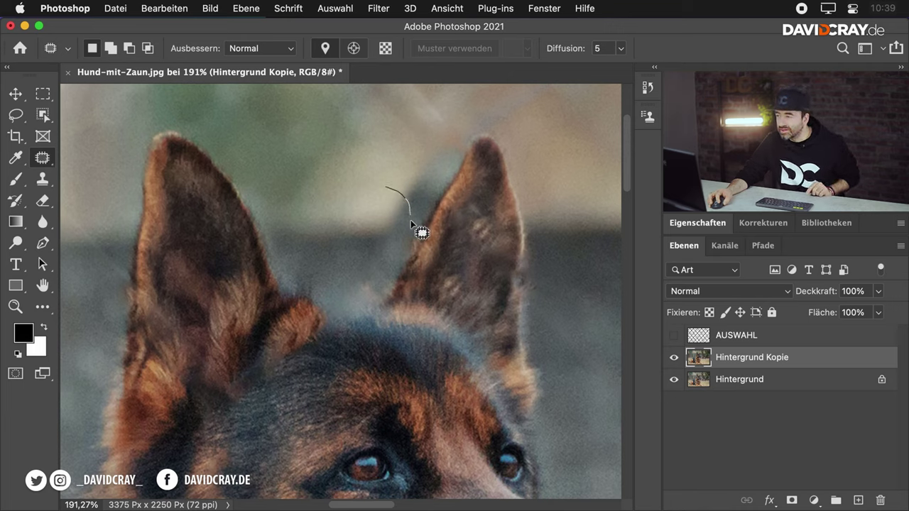
Patch the fence remnants between the ears and beside the right ear with clean sky
{"action": "mouse_move", "coordinate": [364, 246]}
{"action": "left_mouse_down"}
{"action": "mouse_move", "coordinate": [402, 237]}
{"action": "mouse_move", "coordinate": [331, 237]}
{"action": "left_mouse_up"}
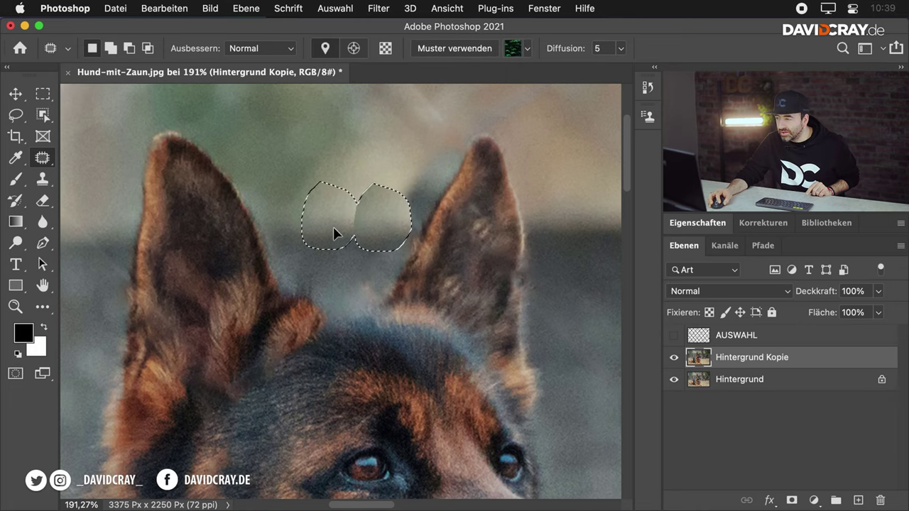
{"action": "key", "text": "ctrl+d"}
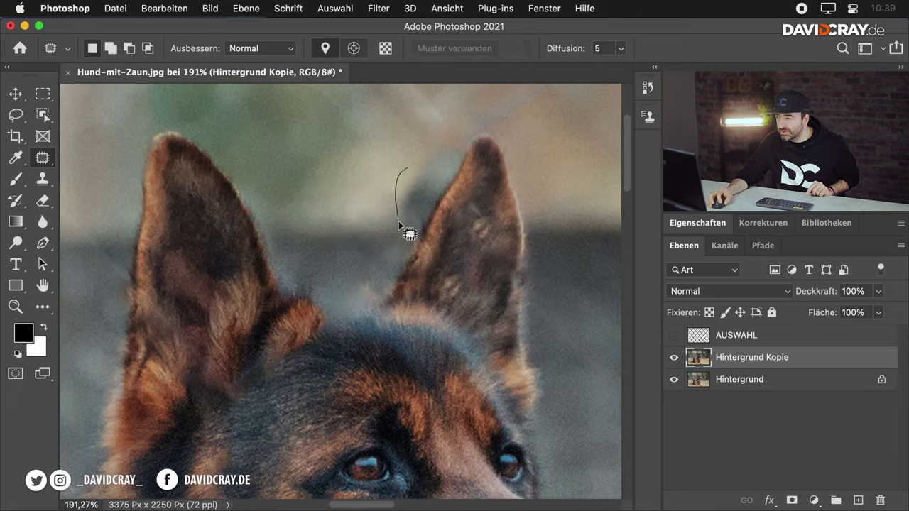
{"action": "left_click_drag", "start_coordinate": [419, 141], "coordinate": [414, 168]}
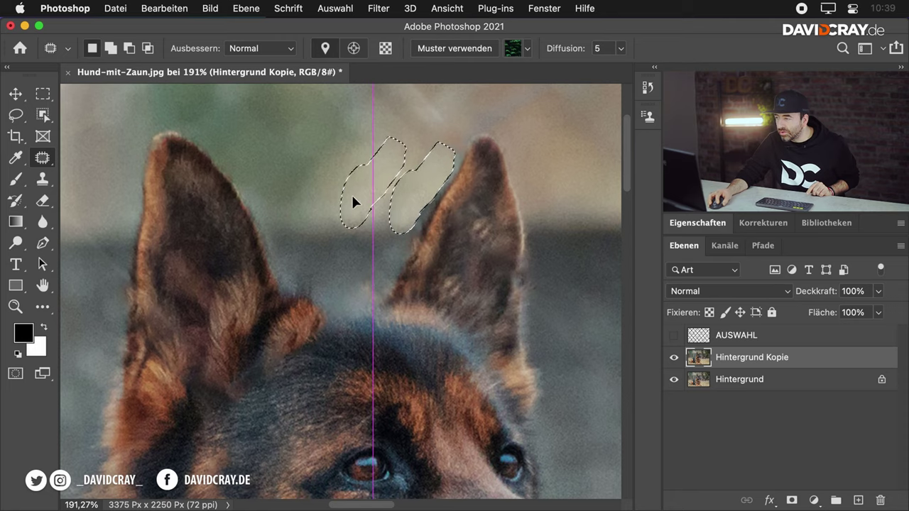
{"action": "left_click_drag", "start_coordinate": [407, 202], "coordinate": [344, 129]}
{"action": "key", "text": "ctrl+d"}
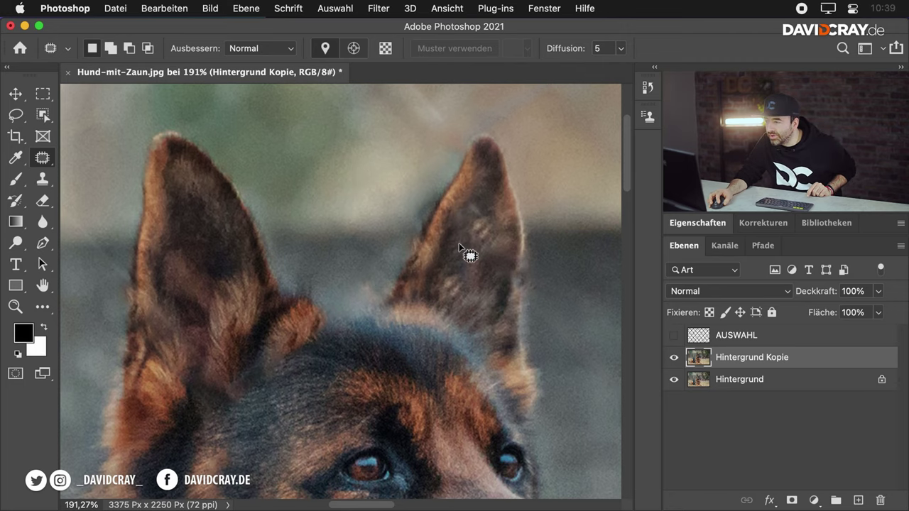
{"action": "scroll", "coordinate": [460, 227], "scroll_direction": "up", "scroll_amount": 3}
{"action": "key", "text": "s"}
{"action": "scroll", "coordinate": [463, 221], "scroll_direction": "up", "scroll_amount": 3}
{"action": "scroll", "coordinate": [463, 220], "scroll_direction": "right", "scroll_amount": 2}
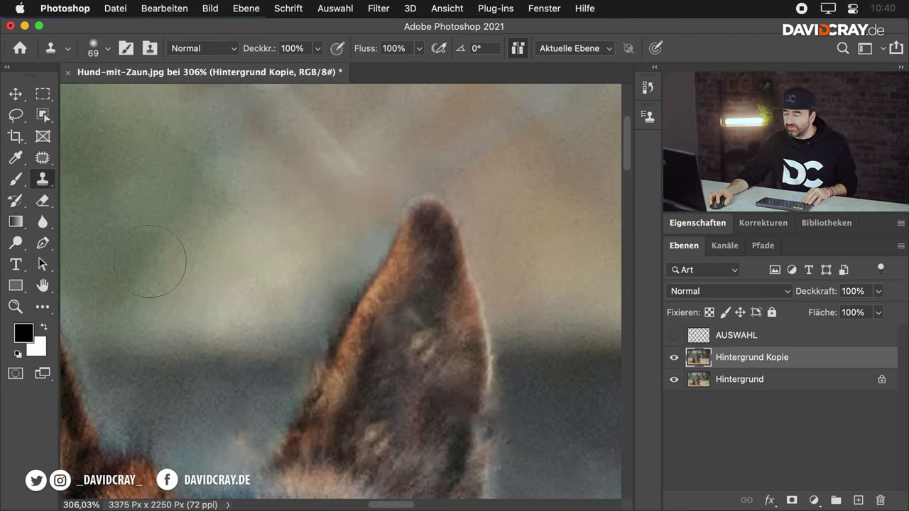
Set the Clone Stamp brush to 48 px with a harder edge
{"action": "right_click", "coordinate": [274, 248]}
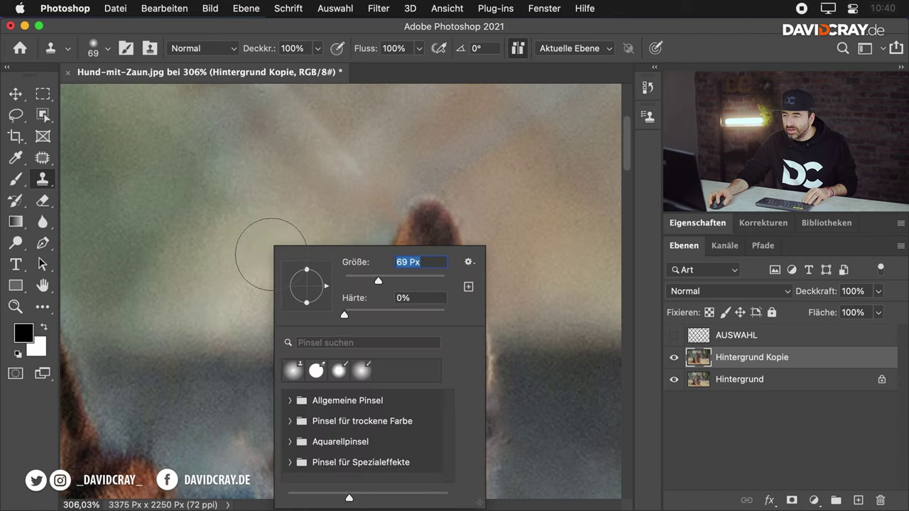
{"action": "left_click_drag", "start_coordinate": [377, 280], "coordinate": [368, 282]}
{"action": "left_click_drag", "start_coordinate": [345, 315], "coordinate": [398, 319]}
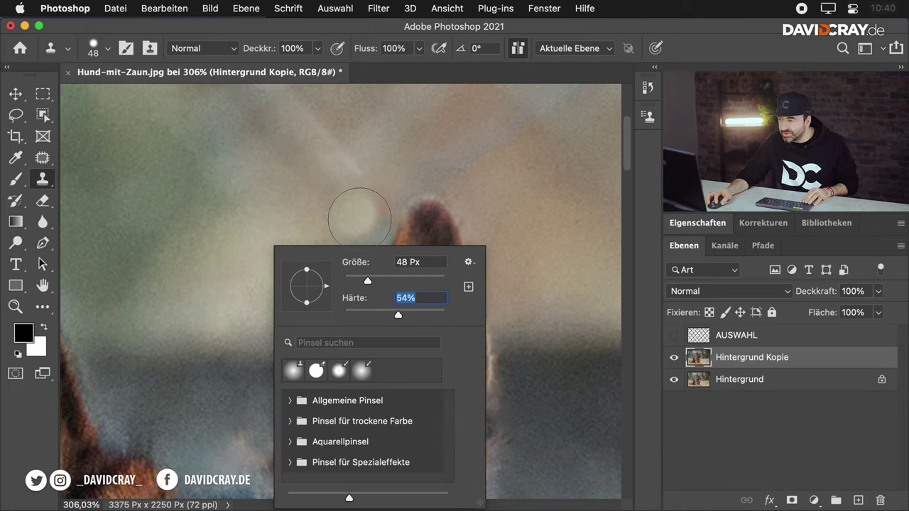
{"action": "left_click", "coordinate": [255, 225]}
{"action": "scroll", "coordinate": [244, 215], "scroll_direction": "down", "scroll_amount": 2}
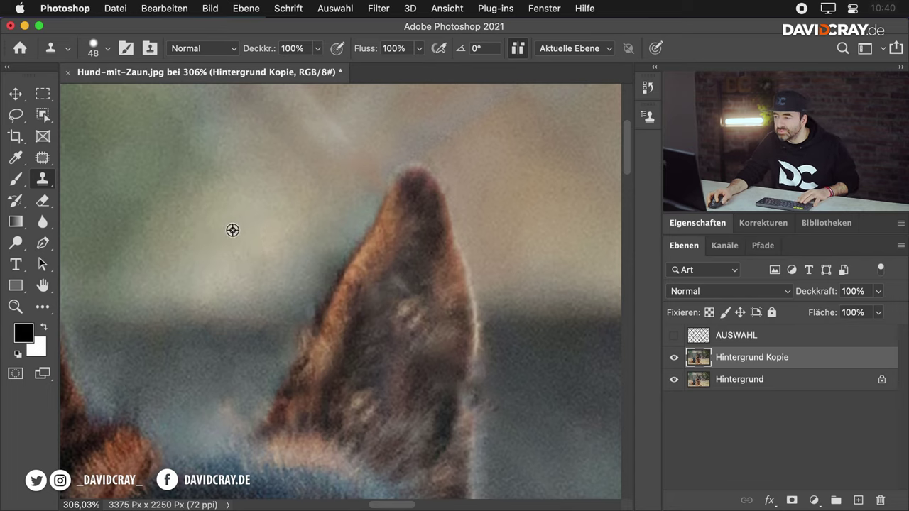
Clone clean sky over the fence streak, then patch the light smudge left of the ear
{"action": "left_click", "coordinate": [247, 227], "text": "alt"}
{"action": "mouse_move", "coordinate": [341, 234]}
{"action": "left_mouse_down"}
{"action": "mouse_move", "coordinate": [359, 207]}
{"action": "mouse_move", "coordinate": [315, 267]}
{"action": "mouse_move", "coordinate": [312, 224]}
{"action": "mouse_move", "coordinate": [345, 193]}
{"action": "mouse_move", "coordinate": [331, 239]}
{"action": "mouse_move", "coordinate": [298, 269]}
{"action": "mouse_move", "coordinate": [327, 259]}
{"action": "mouse_move", "coordinate": [304, 273]}
{"action": "mouse_move", "coordinate": [292, 293]}
{"action": "mouse_move", "coordinate": [257, 279]}
{"action": "mouse_move", "coordinate": [315, 223]}
{"action": "left_mouse_up"}
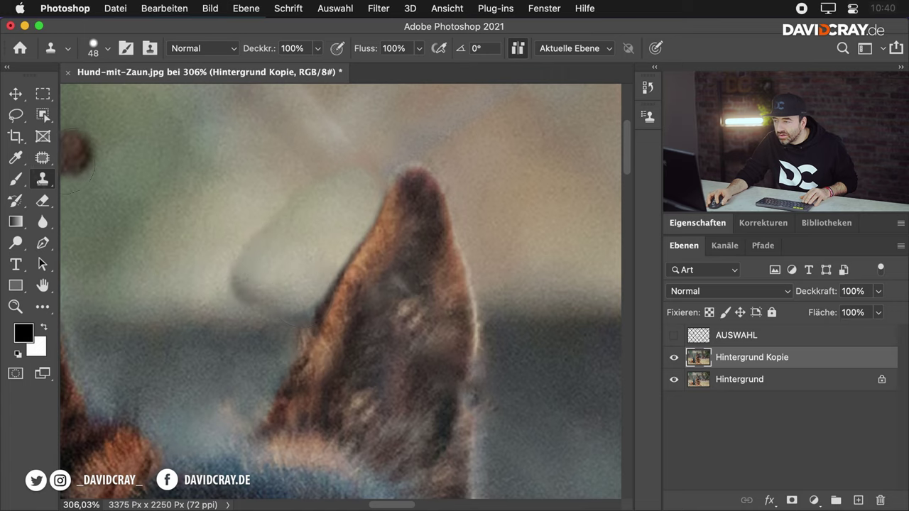
{"action": "left_click", "coordinate": [42, 157]}
{"action": "mouse_move", "coordinate": [220, 276]}
{"action": "left_mouse_down"}
{"action": "mouse_move", "coordinate": [211, 294]}
{"action": "mouse_move", "coordinate": [260, 344]}
{"action": "mouse_move", "coordinate": [305, 310]}
{"action": "mouse_move", "coordinate": [208, 235]}
{"action": "left_mouse_up"}
{"action": "left_click_drag", "start_coordinate": [220, 311], "coordinate": [116, 310]}
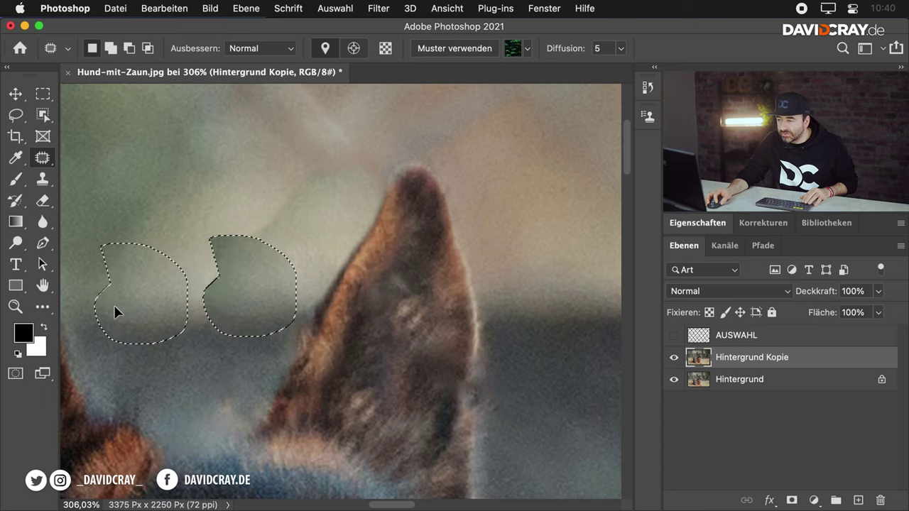
Patch the streak reaching toward the ear tip and a nearby smudge with clean sky
{"action": "key", "text": "ctrl+d"}
{"action": "left_click_drag", "start_coordinate": [215, 237], "coordinate": [372, 195]}
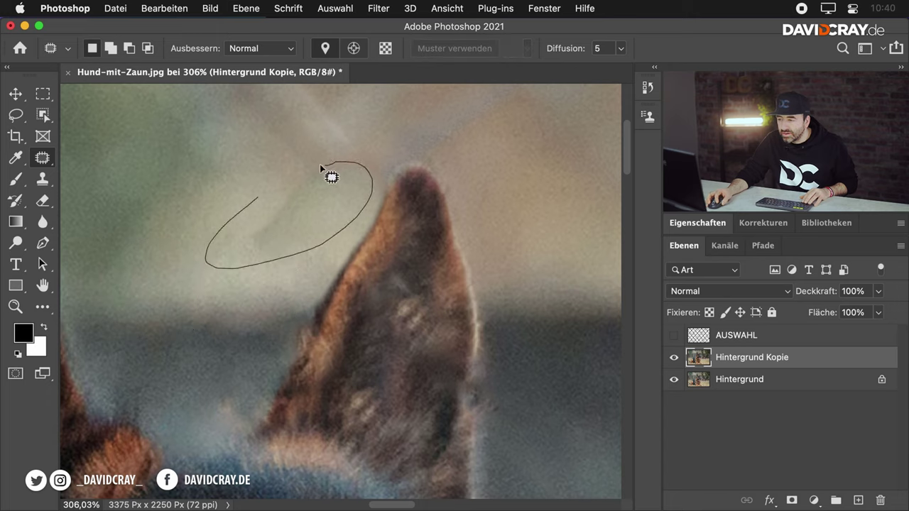
{"action": "left_click_drag", "start_coordinate": [321, 167], "coordinate": [318, 169]}
{"action": "left_click_drag", "start_coordinate": [263, 219], "coordinate": [220, 191]}
{"action": "key", "text": "ctrl+d"}
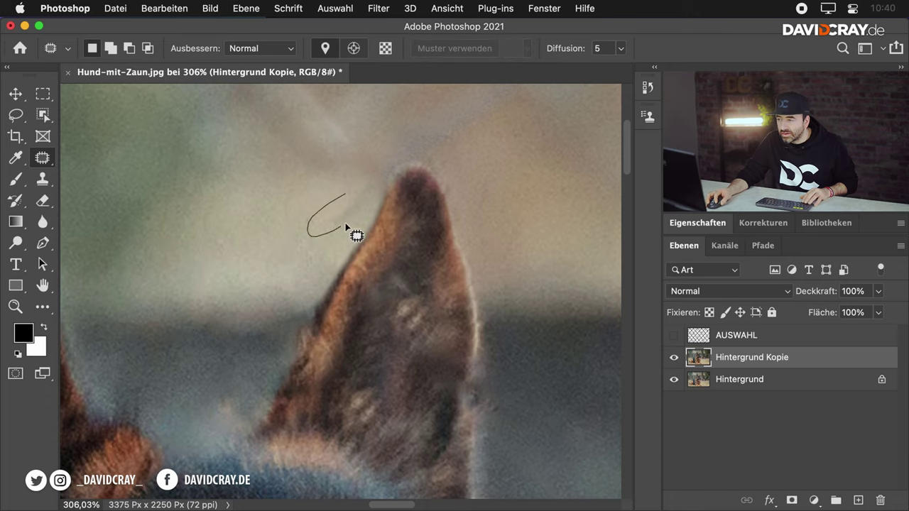
{"action": "left_click_drag", "start_coordinate": [369, 186], "coordinate": [372, 177]}
{"action": "left_click_drag", "start_coordinate": [319, 219], "coordinate": [257, 213]}
{"action": "key", "text": "ctrl+d"}
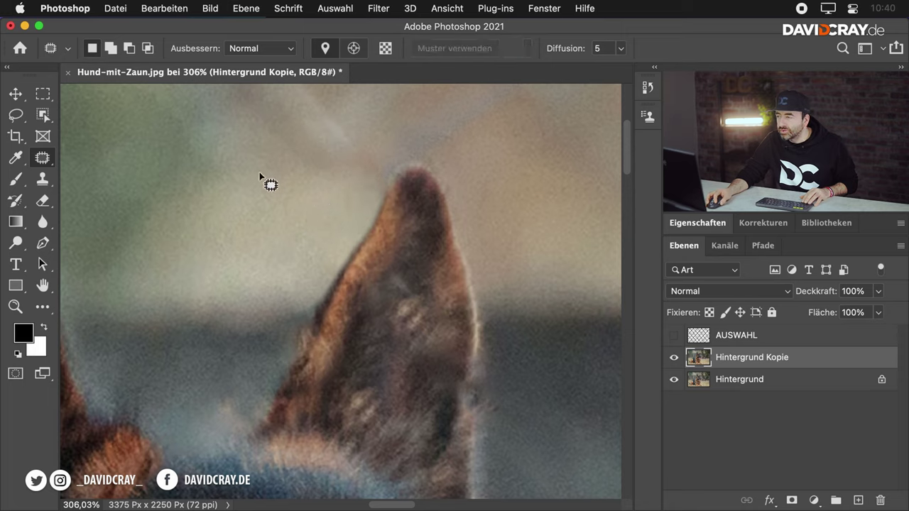
Patch the last smudges left of the ear using clean sky to their left
{"action": "left_click_drag", "start_coordinate": [268, 164], "coordinate": [386, 206]}
{"action": "left_click_drag", "start_coordinate": [276, 160], "coordinate": [271, 205]}
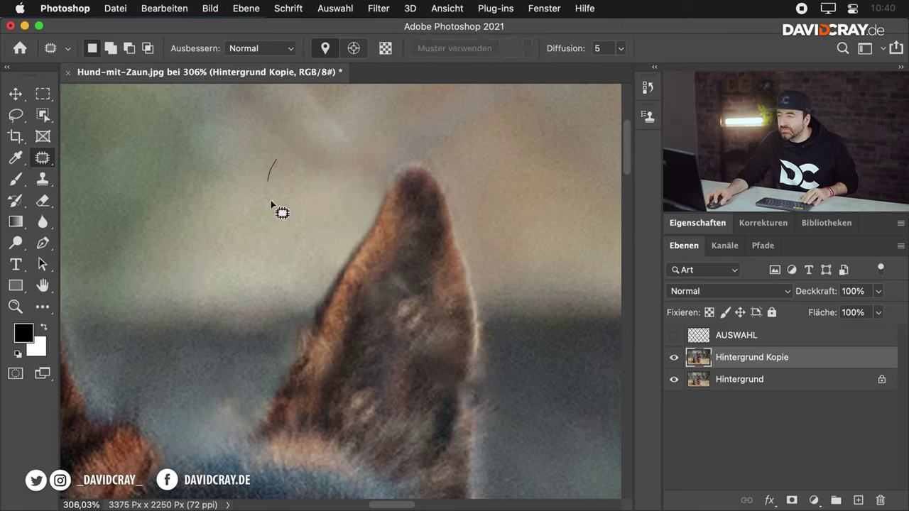
{"action": "left_click_drag", "start_coordinate": [370, 199], "coordinate": [365, 170]}
{"action": "left_click_drag", "start_coordinate": [325, 195], "coordinate": [203, 205]}
{"action": "key", "text": "ctrl+d"}
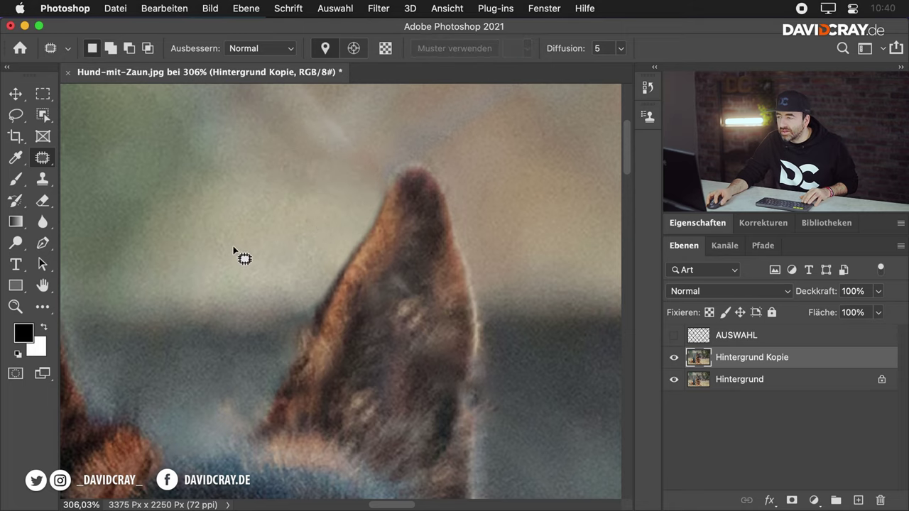
{"action": "scroll", "coordinate": [234, 252], "scroll_direction": "down", "scroll_amount": 1}
Toggle Hintergrund Kopie's visibility repeatedly to compare with the fenced original, leaving it visible
{"action": "scroll", "coordinate": [233, 252], "scroll_direction": "down", "scroll_amount": 2}
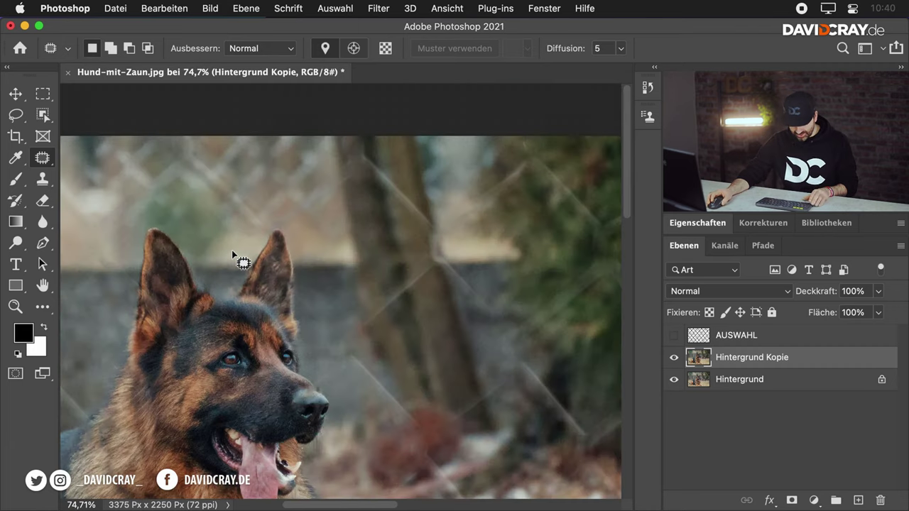
{"action": "scroll", "coordinate": [232, 257], "scroll_direction": "down", "scroll_amount": 1}
{"action": "scroll", "coordinate": [213, 273], "scroll_direction": "down", "scroll_amount": 1}
{"action": "scroll", "coordinate": [191, 285], "scroll_direction": "up", "scroll_amount": 2}
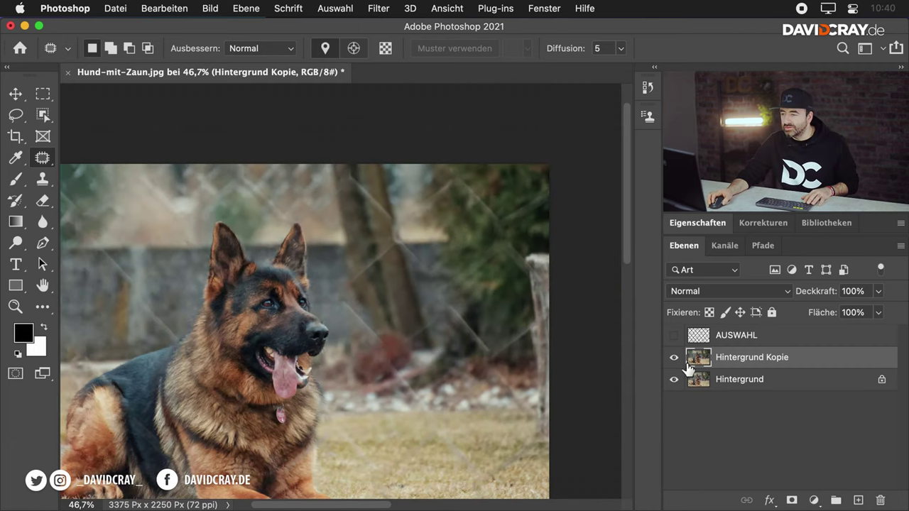
{"action": "left_click", "coordinate": [674, 357]}
{"action": "left_click", "coordinate": [675, 358]}
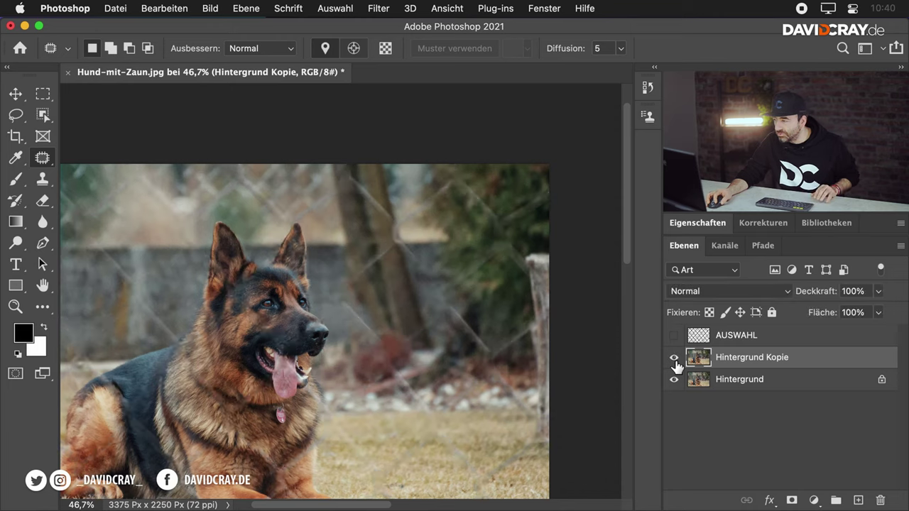
{"action": "left_click", "coordinate": [675, 358]}
{"action": "left_click", "coordinate": [675, 358]}
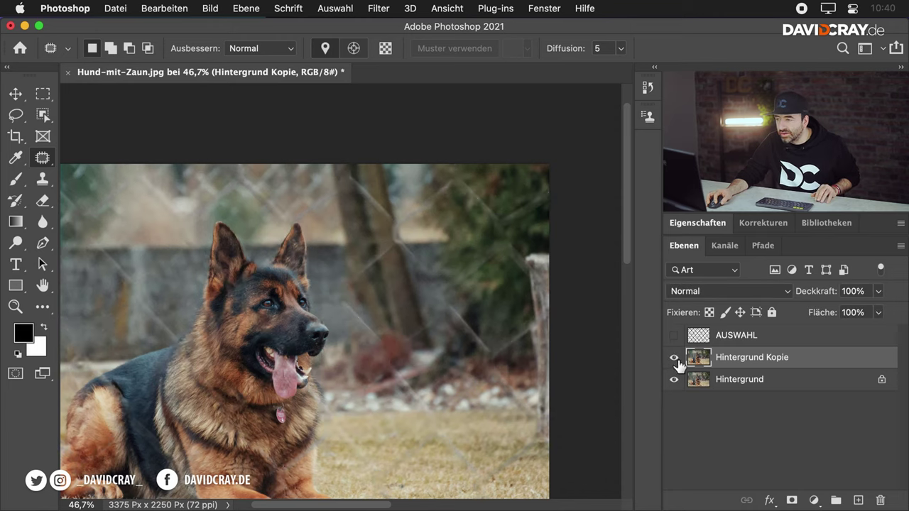
{"action": "left_click", "coordinate": [675, 358]}
{"action": "left_click", "coordinate": [679, 362]}
{"action": "left_click", "coordinate": [680, 362]}
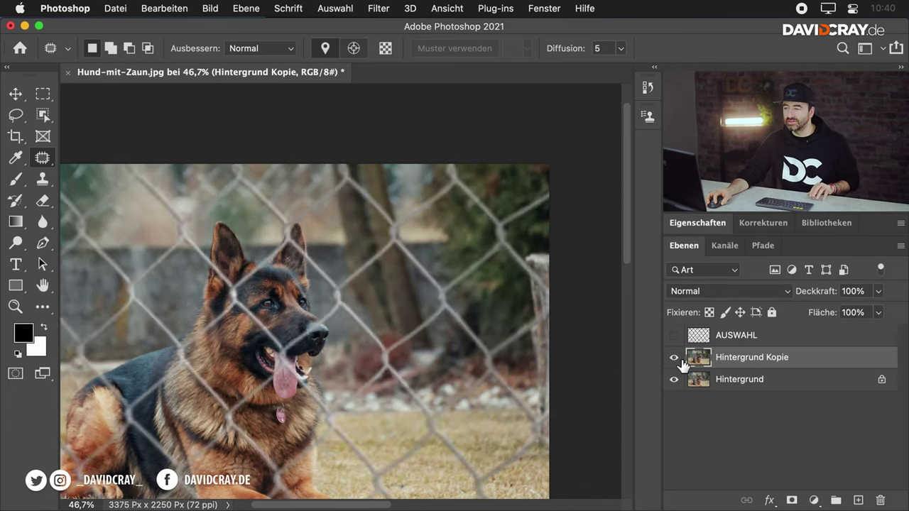
{"action": "left_click", "coordinate": [680, 362]}
{"action": "left_click", "coordinate": [680, 362]}
{"action": "left_click", "coordinate": [682, 362]}
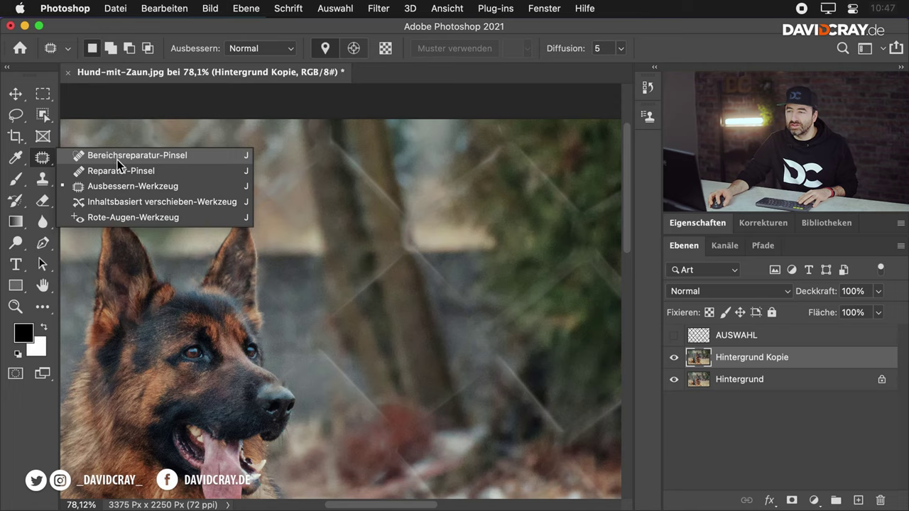
With the Spot Healing Brush, paint out the diagonal wire traces across the blurred trunk
{"action": "left_click", "coordinate": [142, 156]}
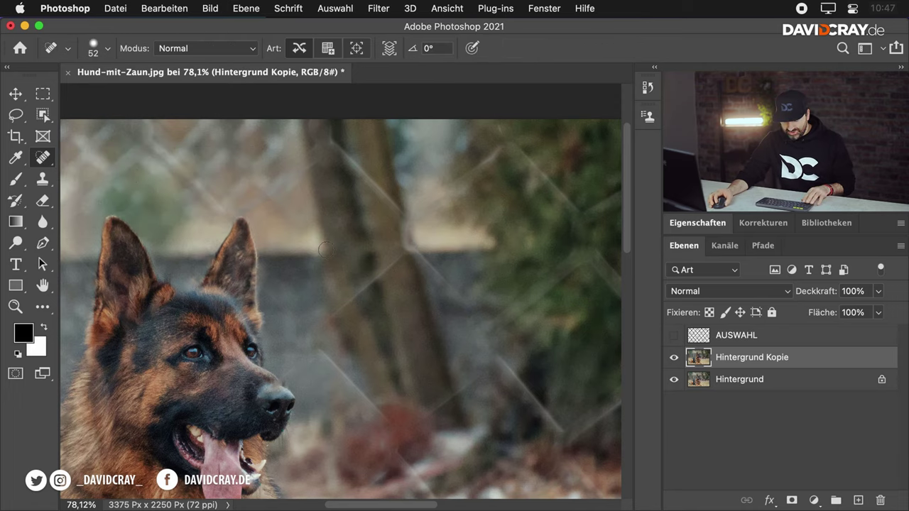
{"action": "scroll", "coordinate": [396, 290], "scroll_direction": "up", "scroll_amount": 3}
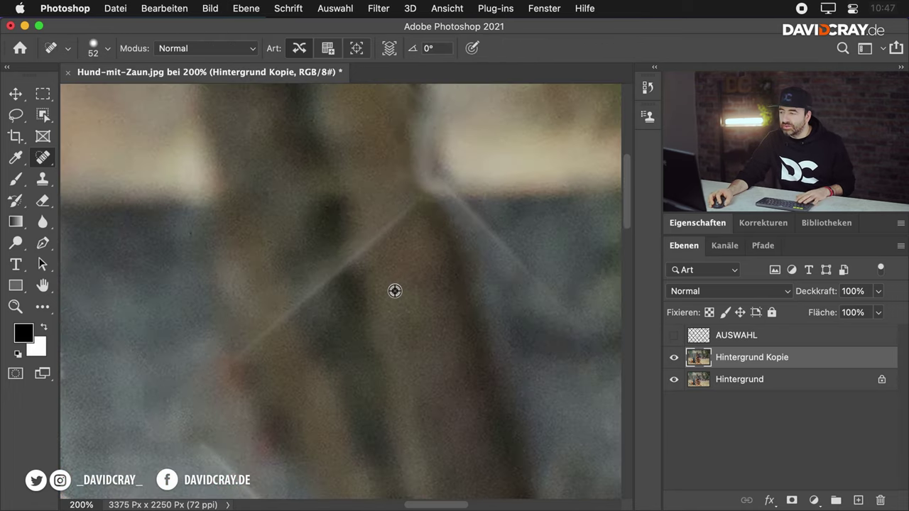
{"action": "left_click_drag", "start_coordinate": [407, 315], "coordinate": [410, 305]}
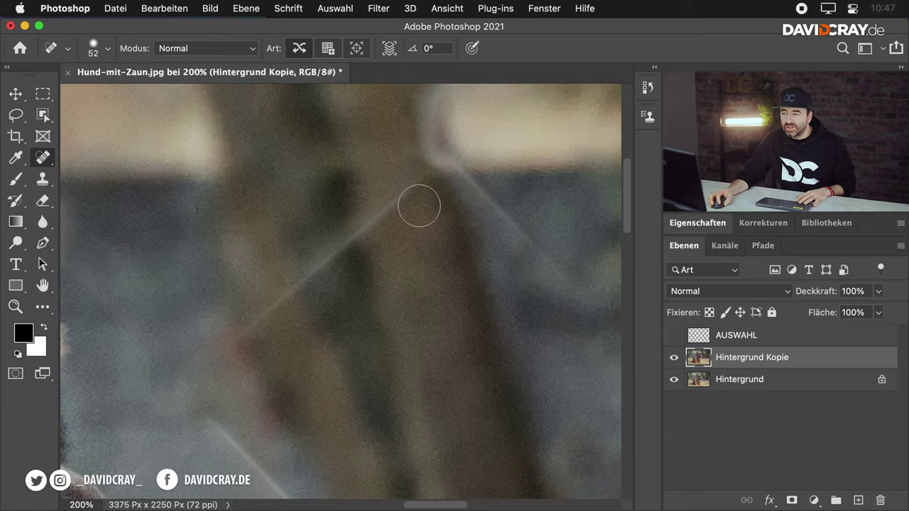
{"action": "left_click_drag", "start_coordinate": [422, 187], "coordinate": [257, 325]}
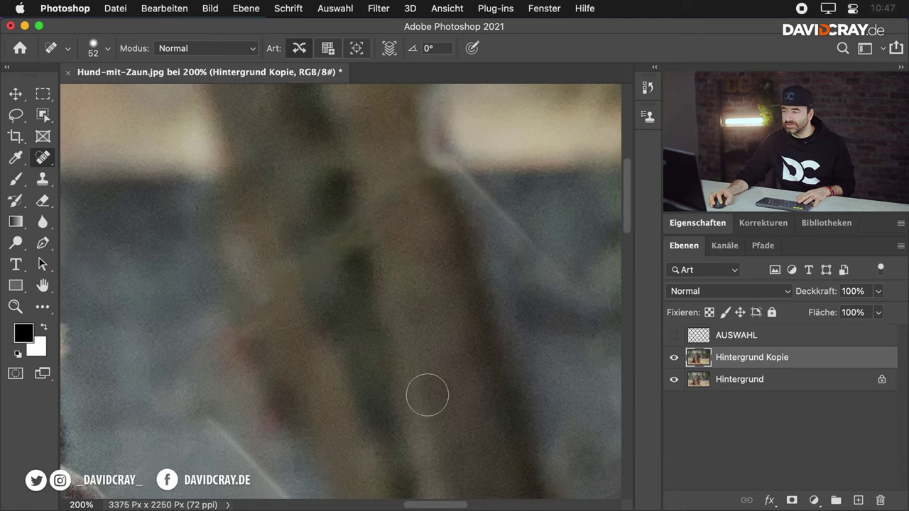
{"action": "left_click_drag", "start_coordinate": [414, 287], "coordinate": [394, 346]}
{"action": "mouse_move", "coordinate": [399, 258]}
{"action": "left_mouse_down"}
{"action": "mouse_move", "coordinate": [399, 375]}
{"action": "mouse_move", "coordinate": [385, 324]}
{"action": "mouse_move", "coordinate": [409, 325]}
{"action": "mouse_move", "coordinate": [259, 167]}
{"action": "left_mouse_up"}
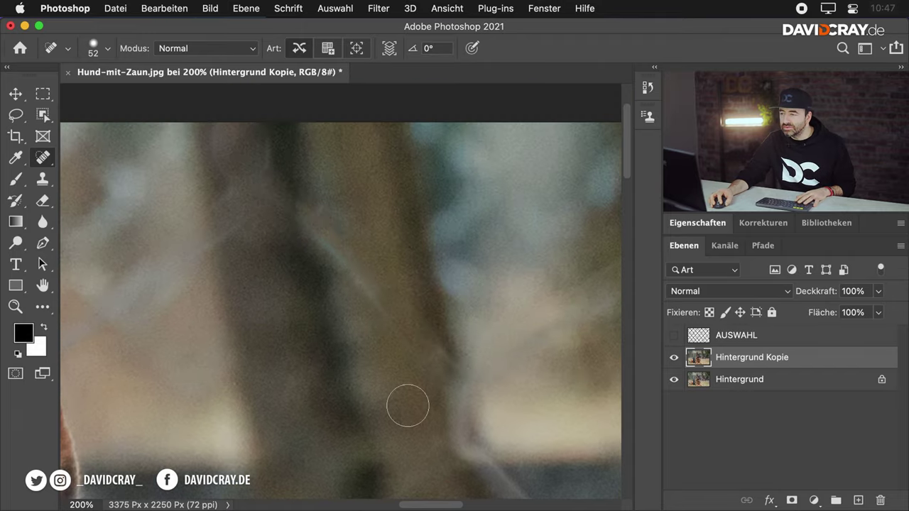
{"action": "left_click_drag", "start_coordinate": [331, 244], "coordinate": [389, 330]}
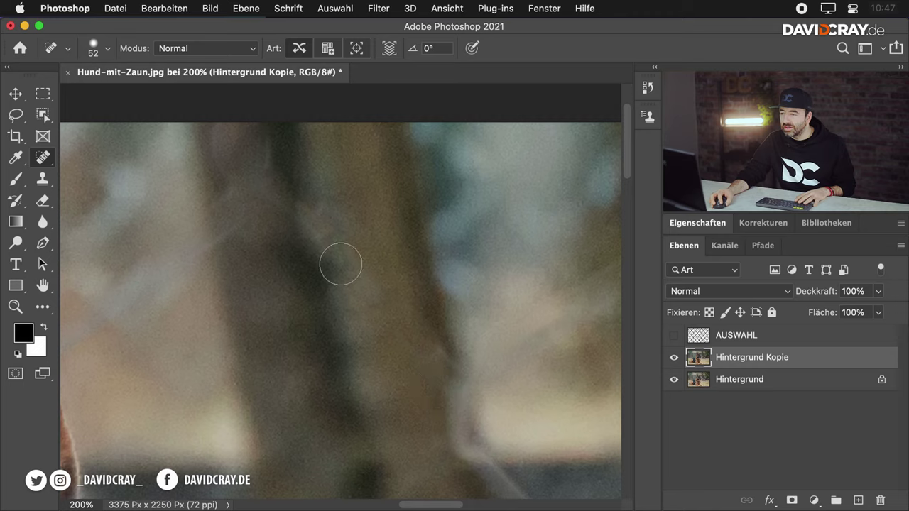
Heal the leftover specks and wire traces on the dark post and nearby background
{"action": "left_click_drag", "start_coordinate": [319, 202], "coordinate": [329, 234]}
{"action": "left_click", "coordinate": [313, 207]}
{"action": "left_click", "coordinate": [325, 245]}
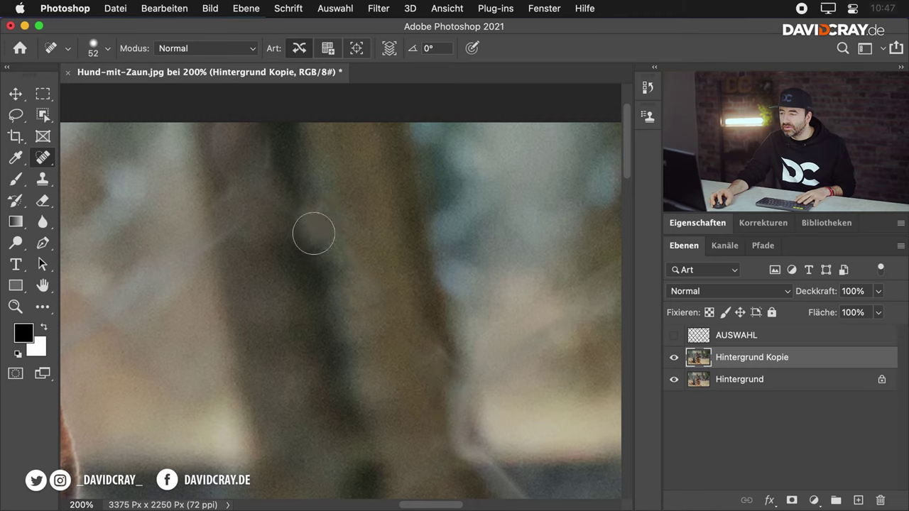
{"action": "left_click_drag", "start_coordinate": [399, 362], "coordinate": [283, 276]}
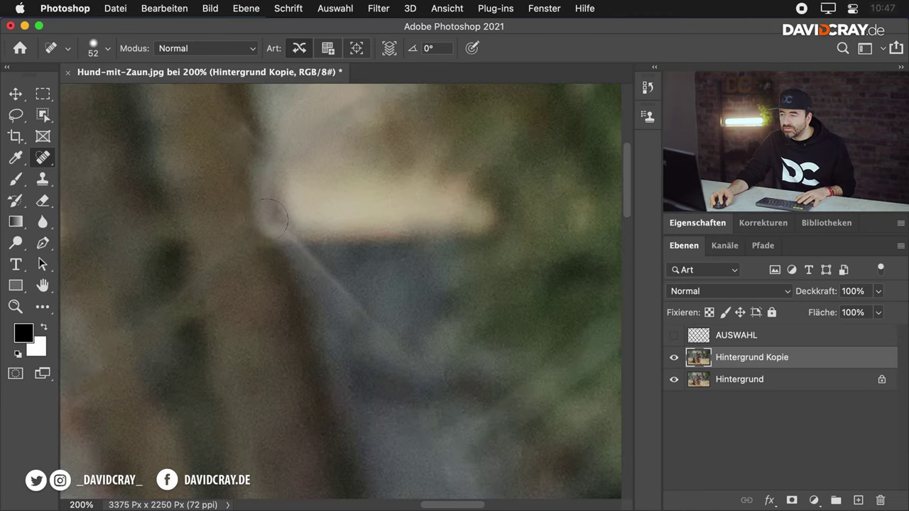
{"action": "mouse_move", "coordinate": [263, 160]}
{"action": "left_mouse_down"}
{"action": "mouse_move", "coordinate": [267, 241]}
{"action": "mouse_move", "coordinate": [279, 258]}
{"action": "left_mouse_up"}
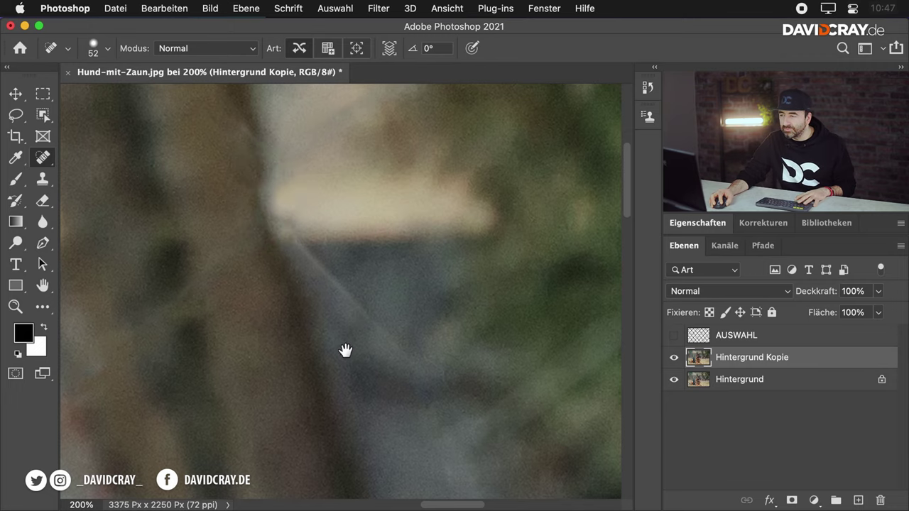
{"action": "left_click_drag", "start_coordinate": [345, 350], "coordinate": [302, 293]}
{"action": "left_click_drag", "start_coordinate": [264, 195], "coordinate": [383, 312]}
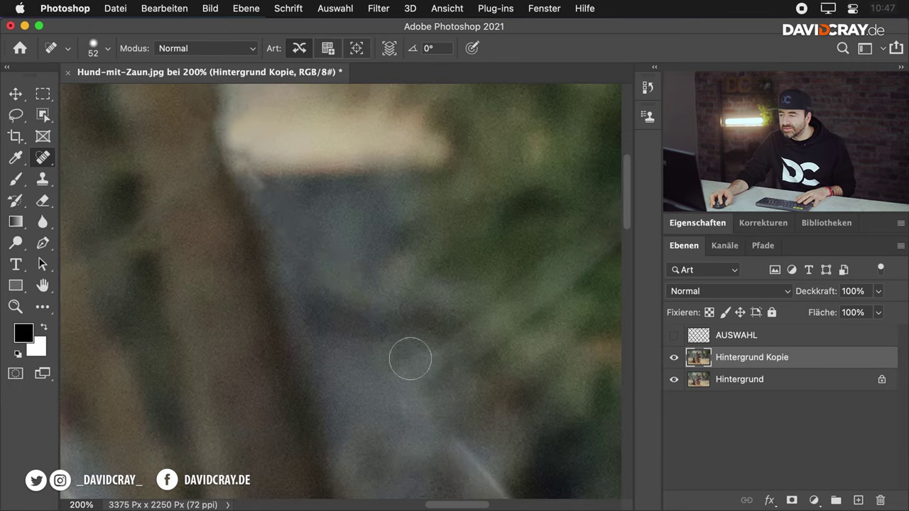
{"action": "mouse_move", "coordinate": [410, 358]}
{"action": "left_mouse_down"}
{"action": "mouse_move", "coordinate": [336, 222]}
{"action": "mouse_move", "coordinate": [359, 319]}
{"action": "mouse_move", "coordinate": [321, 258]}
{"action": "left_mouse_up"}
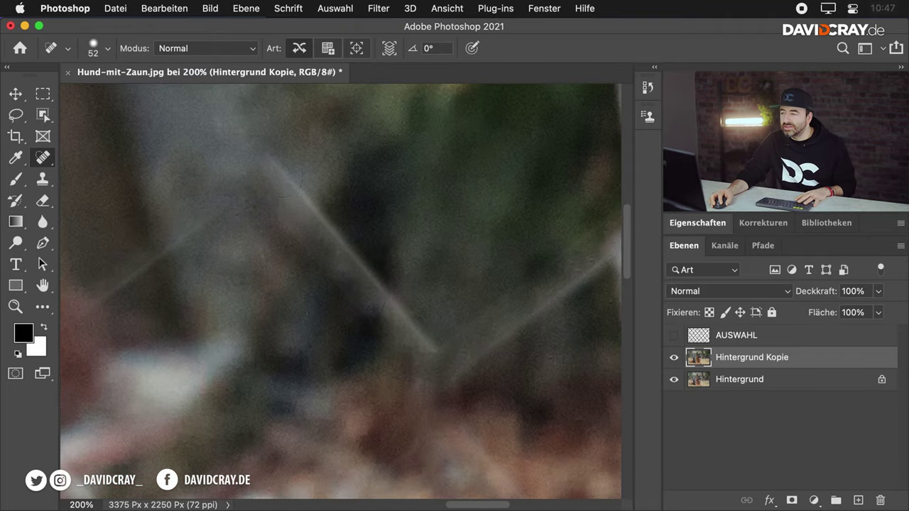
Spot-heal the remaining diagonal wire traces in the dark foliage and beside the post
{"action": "left_click_drag", "start_coordinate": [280, 169], "coordinate": [421, 338]}
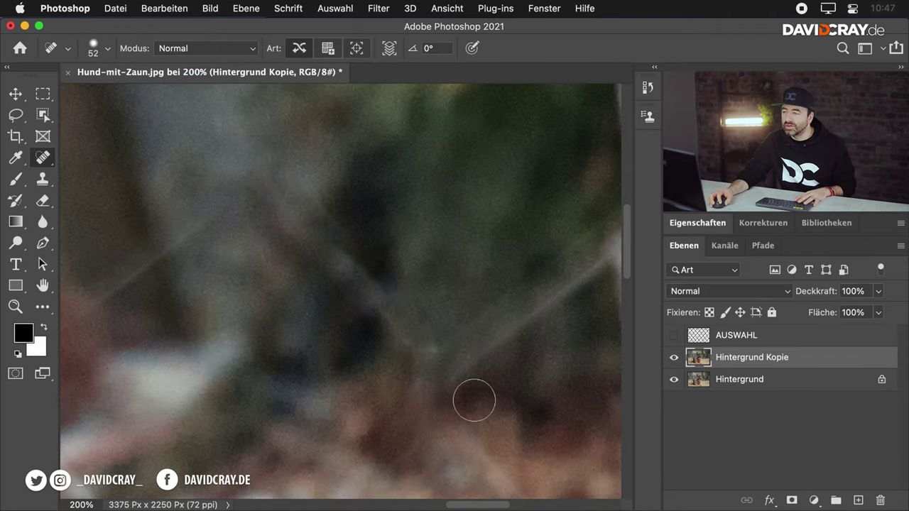
{"action": "mouse_move", "coordinate": [358, 264]}
{"action": "left_mouse_down"}
{"action": "mouse_move", "coordinate": [371, 284]}
{"action": "mouse_move", "coordinate": [371, 314]}
{"action": "mouse_move", "coordinate": [406, 270]}
{"action": "mouse_move", "coordinate": [414, 354]}
{"action": "mouse_move", "coordinate": [353, 286]}
{"action": "mouse_move", "coordinate": [407, 340]}
{"action": "left_mouse_up"}
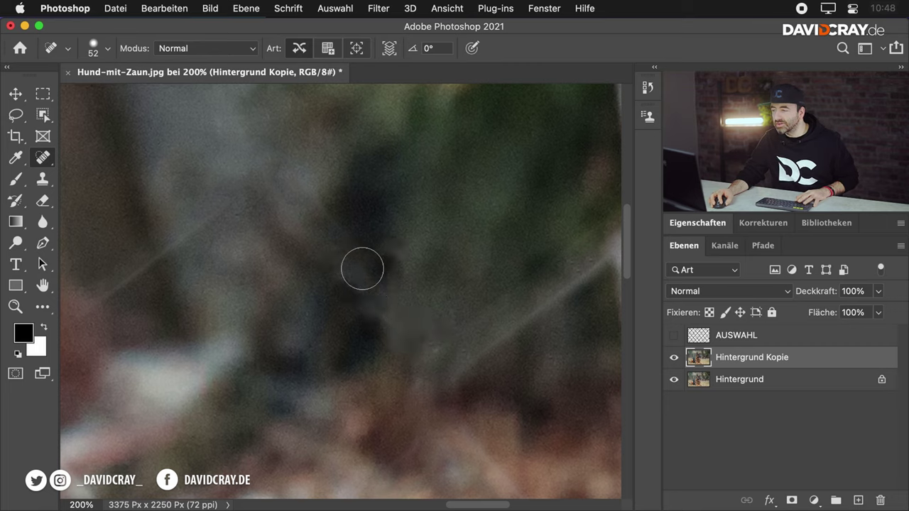
{"action": "mouse_move", "coordinate": [362, 266]}
{"action": "left_mouse_down"}
{"action": "mouse_move", "coordinate": [380, 343]}
{"action": "mouse_move", "coordinate": [387, 310]}
{"action": "mouse_move", "coordinate": [418, 379]}
{"action": "mouse_move", "coordinate": [352, 350]}
{"action": "left_mouse_up"}
{"action": "mouse_move", "coordinate": [249, 317]}
{"action": "left_mouse_down"}
{"action": "mouse_move", "coordinate": [361, 221]}
{"action": "mouse_move", "coordinate": [354, 213]}
{"action": "mouse_move", "coordinate": [462, 132]}
{"action": "mouse_move", "coordinate": [388, 206]}
{"action": "mouse_move", "coordinate": [286, 275]}
{"action": "mouse_move", "coordinate": [251, 324]}
{"action": "mouse_move", "coordinate": [327, 278]}
{"action": "mouse_move", "coordinate": [418, 181]}
{"action": "mouse_move", "coordinate": [293, 270]}
{"action": "mouse_move", "coordinate": [444, 144]}
{"action": "left_mouse_up"}
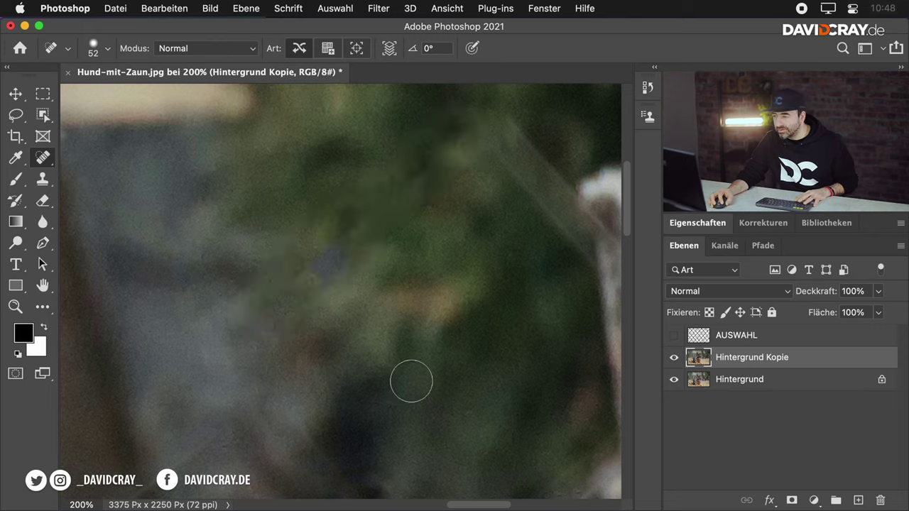
{"action": "left_click_drag", "start_coordinate": [436, 290], "coordinate": [365, 347]}
{"action": "left_click", "coordinate": [283, 282]}
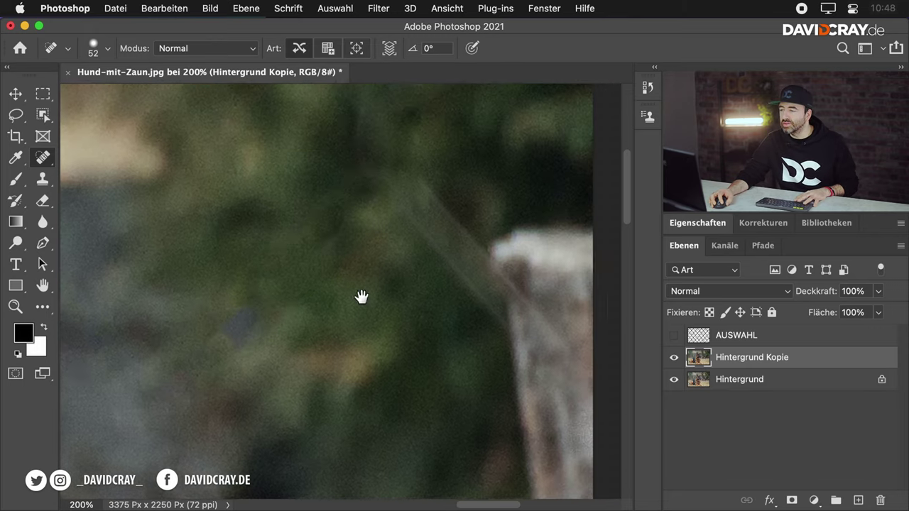
{"action": "left_click_drag", "start_coordinate": [361, 296], "coordinate": [335, 278]}
{"action": "left_click_drag", "start_coordinate": [336, 215], "coordinate": [345, 247]}
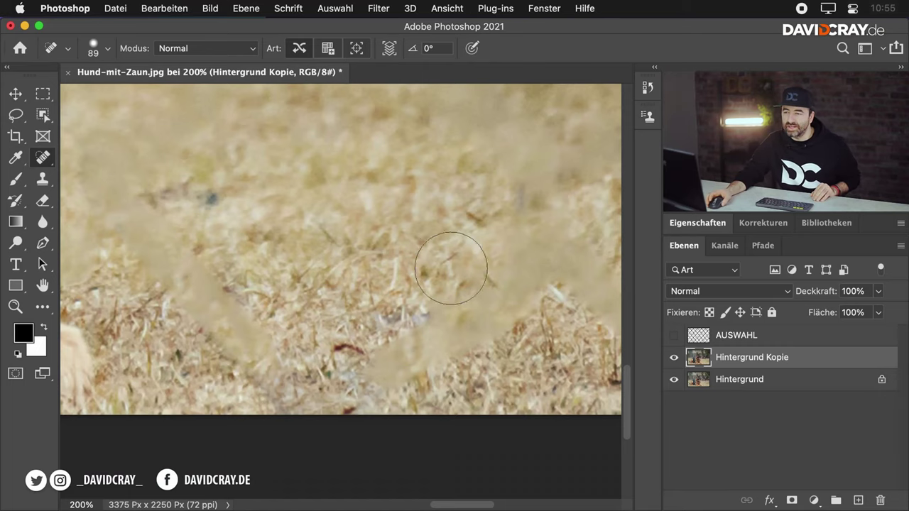
With the Patch tool, replace the blotchy streak in the grass with grass texture from the right
{"action": "right_click", "coordinate": [47, 167]}
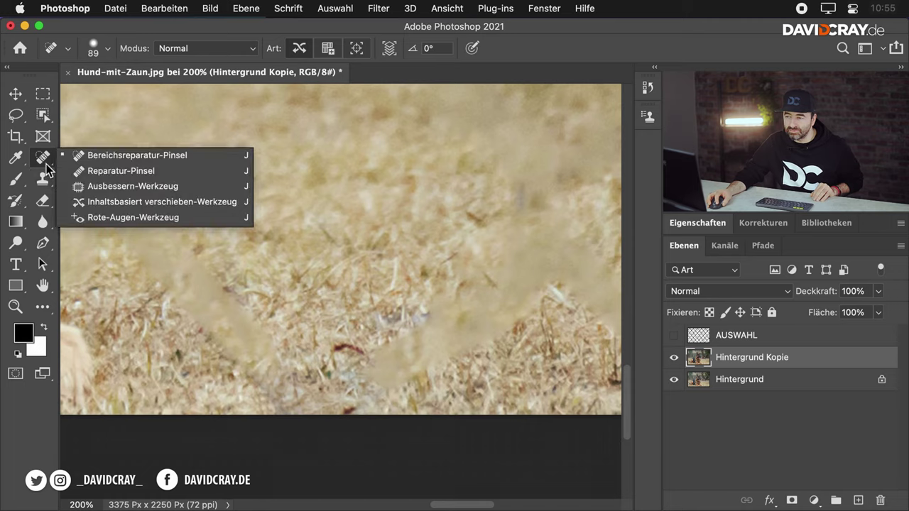
{"action": "left_click", "coordinate": [79, 186]}
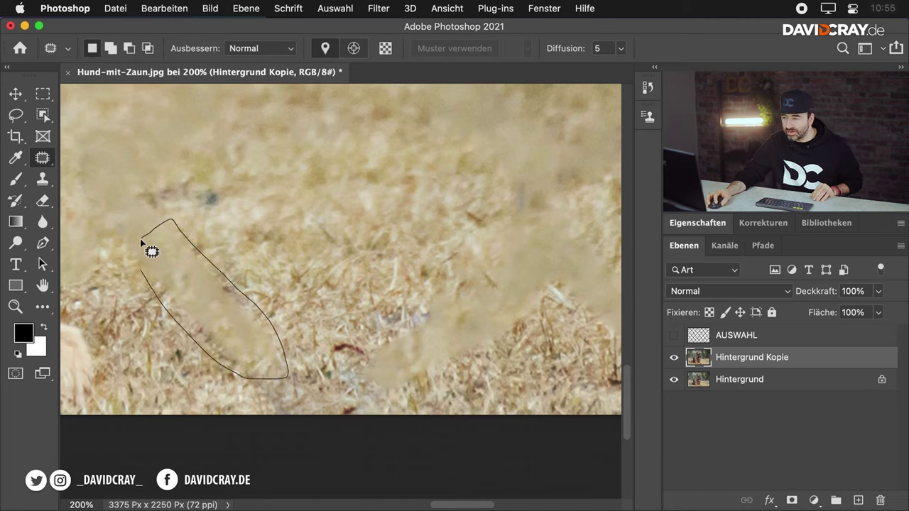
{"action": "left_click_drag", "start_coordinate": [141, 243], "coordinate": [142, 245]}
{"action": "left_click_drag", "start_coordinate": [226, 298], "coordinate": [296, 276]}
{"action": "key", "text": "ctrl+d"}
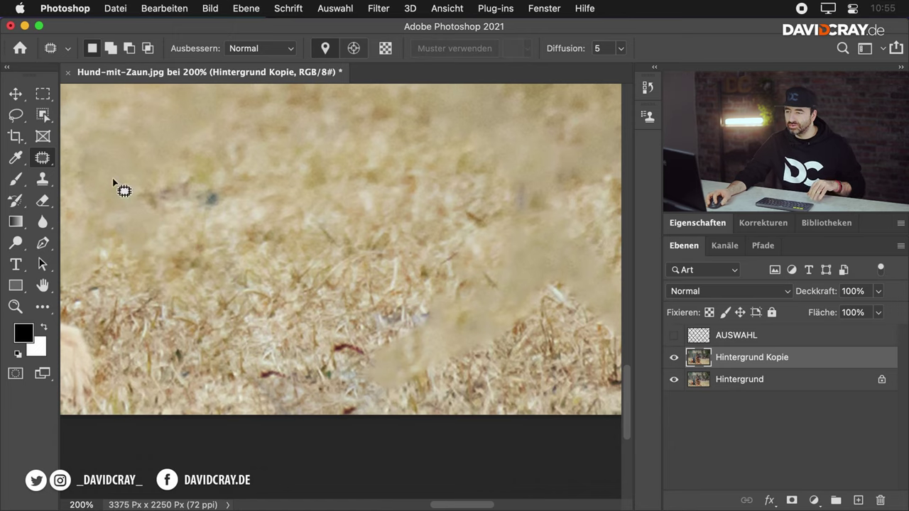
Patch the remaining fence strands in the grass with clean grass sampled from the left
{"action": "scroll", "coordinate": [284, 316], "scroll_direction": "right", "scroll_amount": 5}
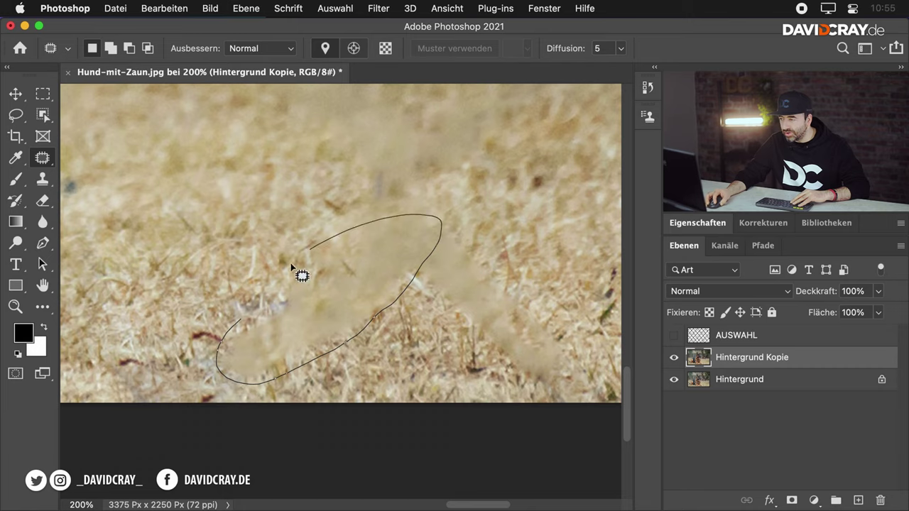
{"action": "left_click_drag", "start_coordinate": [439, 242], "coordinate": [300, 271]}
{"action": "left_click_drag", "start_coordinate": [315, 319], "coordinate": [183, 309]}
{"action": "key", "text": "ctrl+d"}
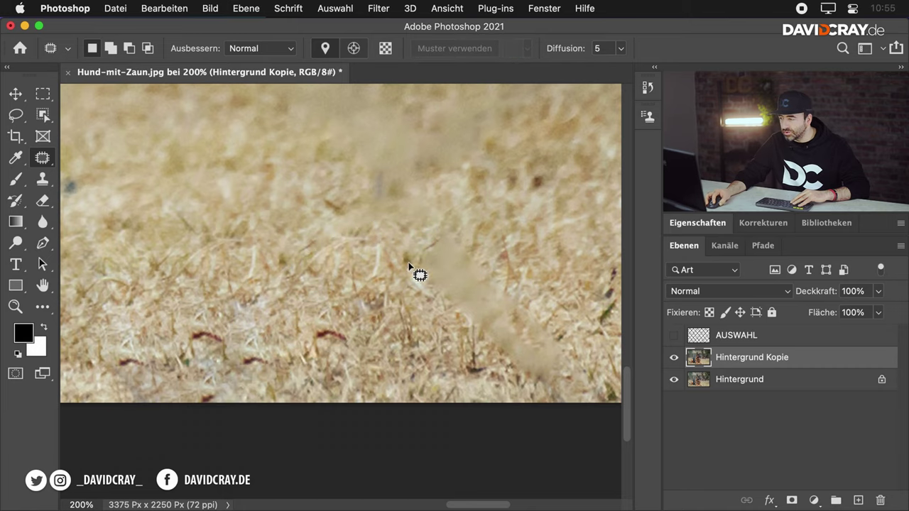
{"action": "left_click_drag", "start_coordinate": [416, 268], "coordinate": [426, 284]}
{"action": "key", "text": "ctrl+d"}
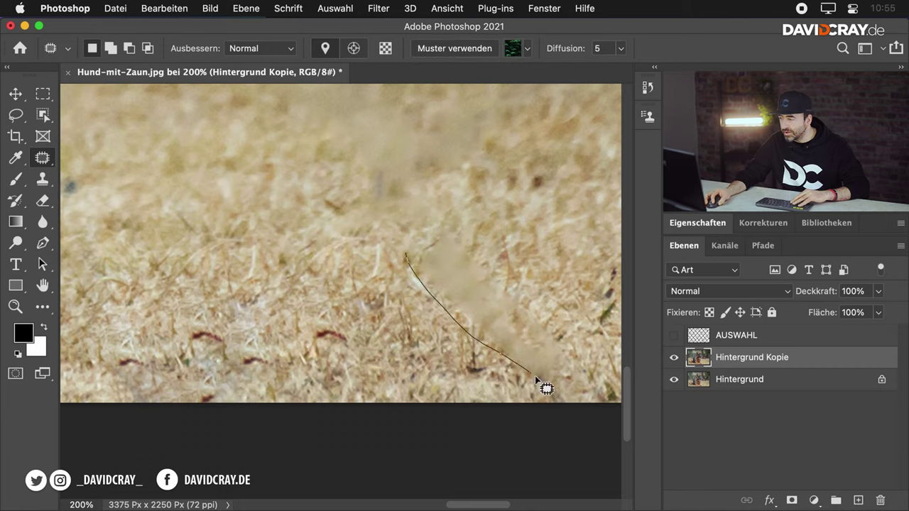
{"action": "left_click_drag", "start_coordinate": [537, 377], "coordinate": [416, 250]}
{"action": "left_click_drag", "start_coordinate": [440, 291], "coordinate": [241, 307]}
{"action": "key", "text": "ctrl+d"}
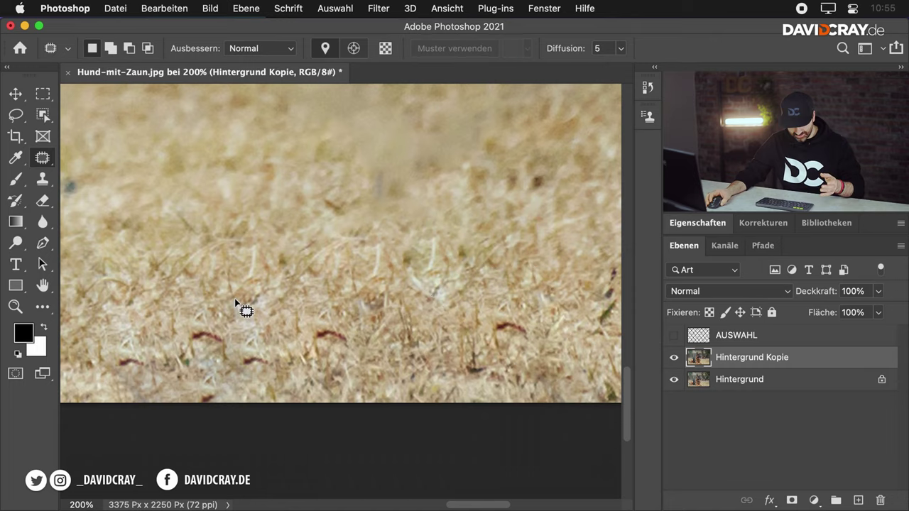
{"action": "scroll", "coordinate": [232, 297], "scroll_direction": "down", "scroll_amount": 3}
Zoom out, then zoom back in and pan to the dog's tongue
{"action": "scroll", "coordinate": [232, 295], "scroll_direction": "down", "scroll_amount": 5}
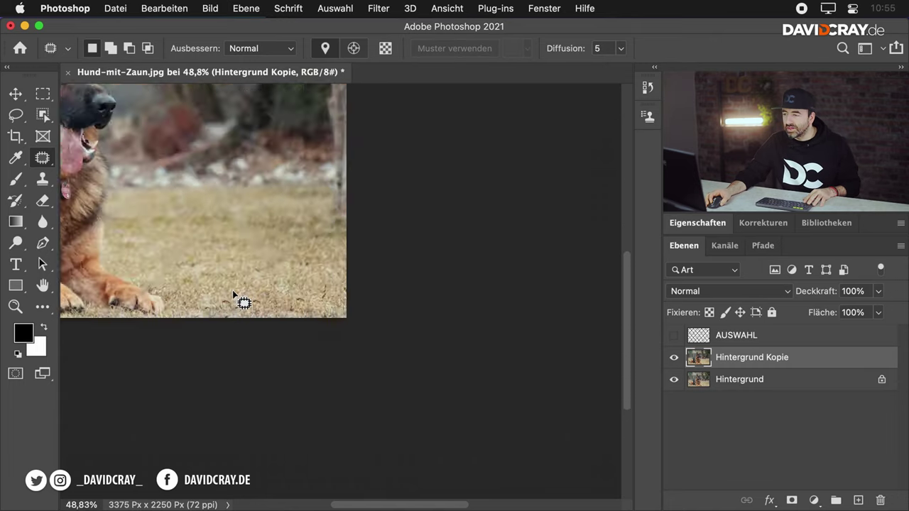
{"action": "scroll", "coordinate": [233, 293], "scroll_direction": "down", "scroll_amount": 5}
{"action": "scroll", "coordinate": [140, 263], "scroll_direction": "up", "scroll_amount": 2}
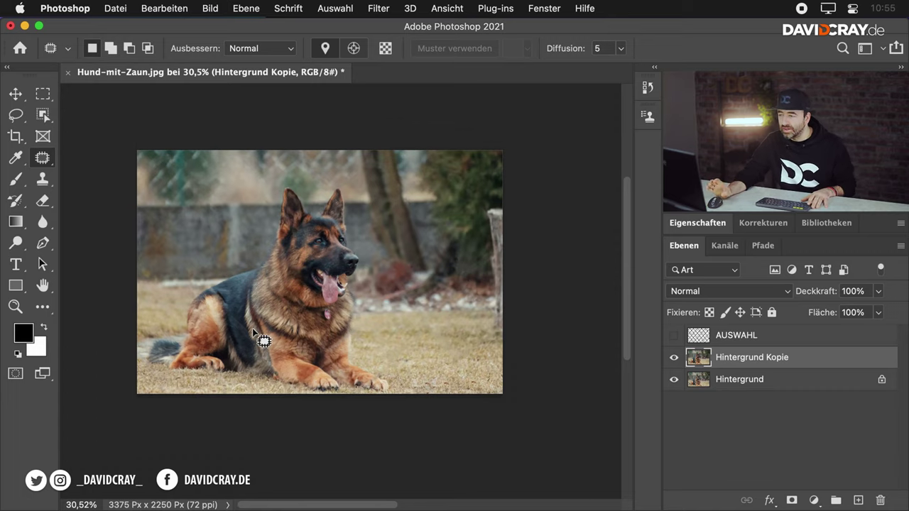
{"action": "scroll", "coordinate": [321, 312], "scroll_direction": "up", "scroll_amount": 3}
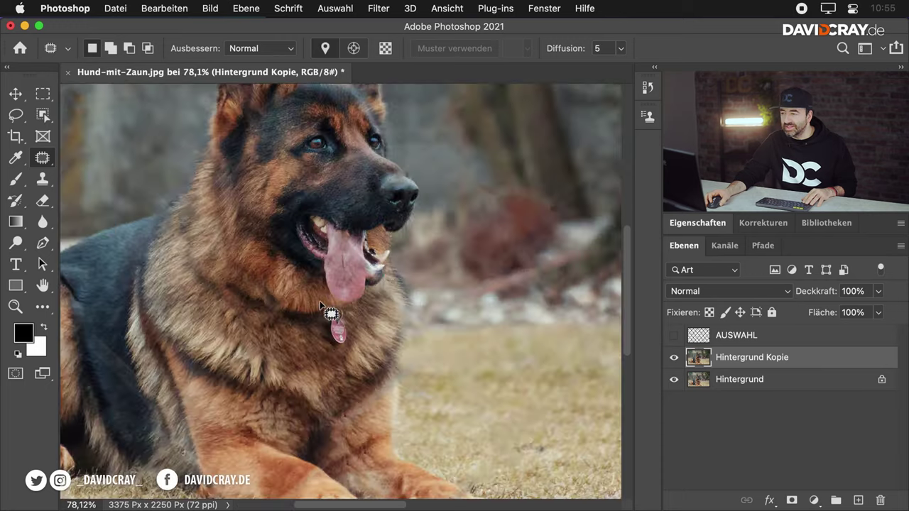
{"action": "scroll", "coordinate": [324, 308], "scroll_direction": "up", "scroll_amount": 2}
{"action": "left_click_drag", "start_coordinate": [376, 244], "coordinate": [336, 298]}
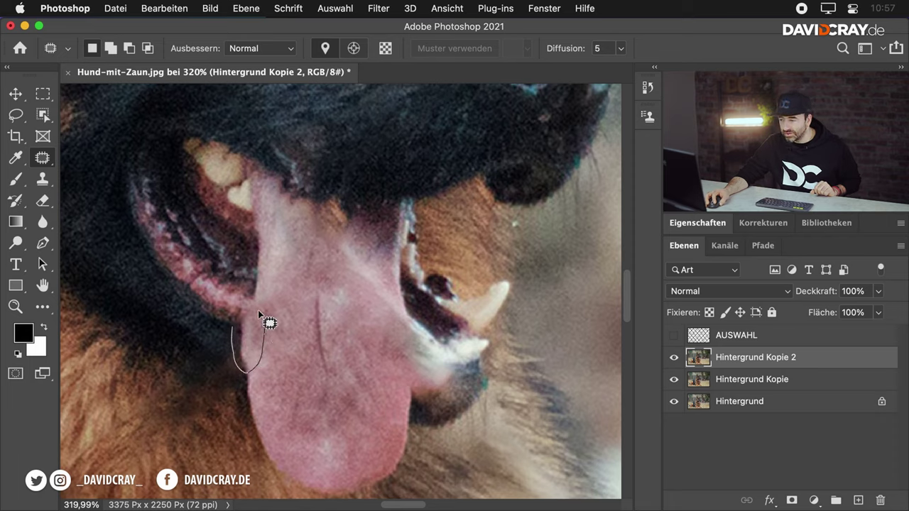
Patch away the dark fence fringes on the tongue and along its right edge
{"action": "mouse_move", "coordinate": [259, 312]}
{"action": "left_mouse_down"}
{"action": "mouse_move", "coordinate": [263, 321]}
{"action": "mouse_move", "coordinate": [259, 278]}
{"action": "mouse_move", "coordinate": [282, 348]}
{"action": "left_mouse_up"}
{"action": "key", "text": "ctrl+d"}
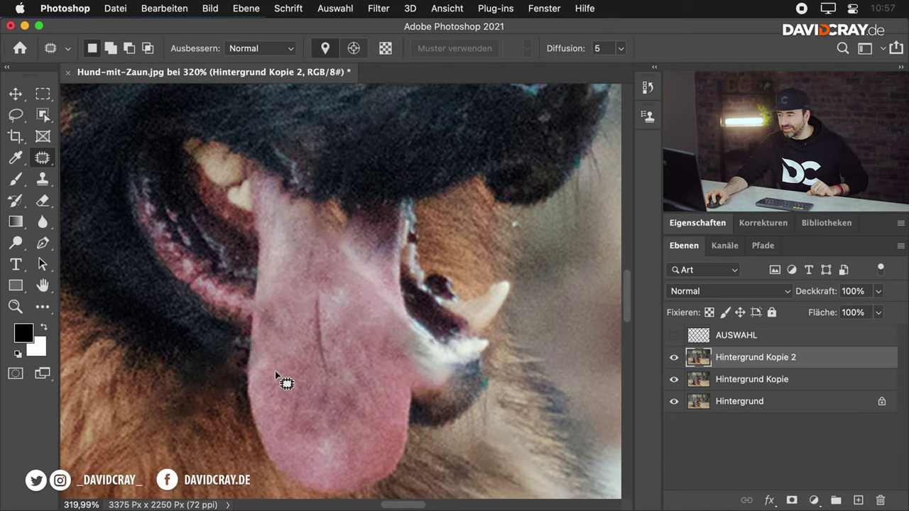
{"action": "scroll", "coordinate": [345, 310], "scroll_direction": "right", "scroll_amount": 3}
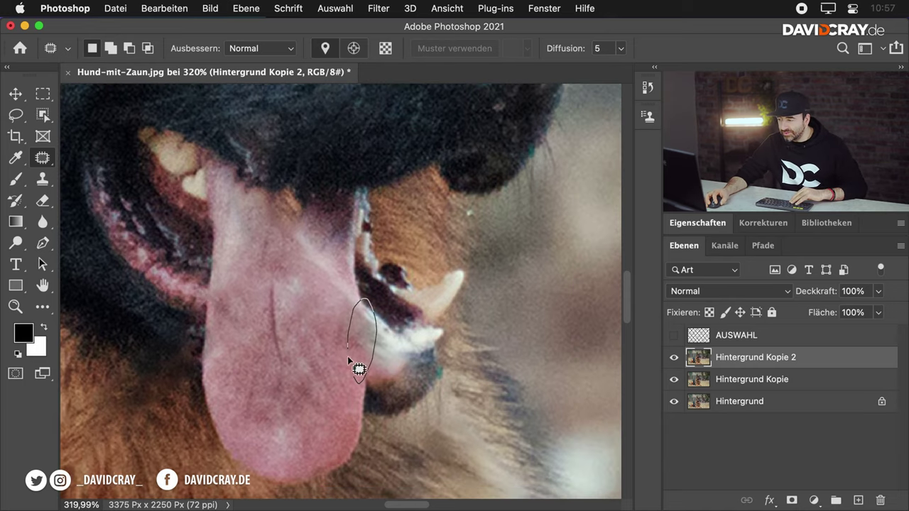
{"action": "mouse_move", "coordinate": [354, 373]}
{"action": "left_mouse_down"}
{"action": "mouse_move", "coordinate": [358, 408]}
{"action": "mouse_move", "coordinate": [324, 331]}
{"action": "left_mouse_up"}
{"action": "key", "text": "ctrl+d"}
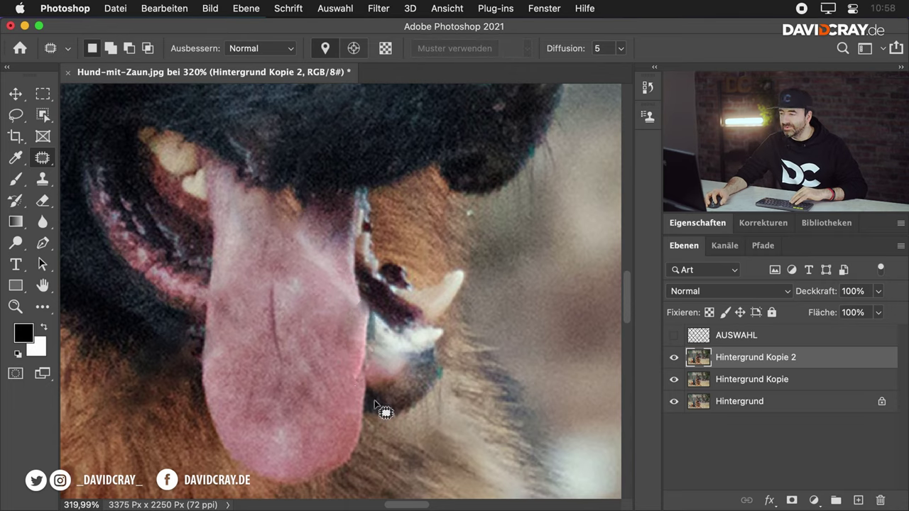
{"action": "left_click_drag", "start_coordinate": [366, 390], "coordinate": [361, 383]}
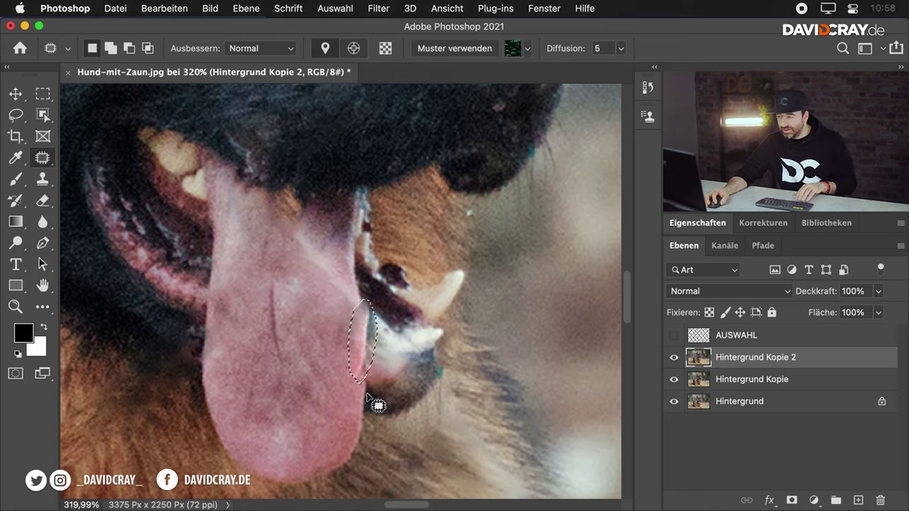
{"action": "left_click", "coordinate": [43, 95]}
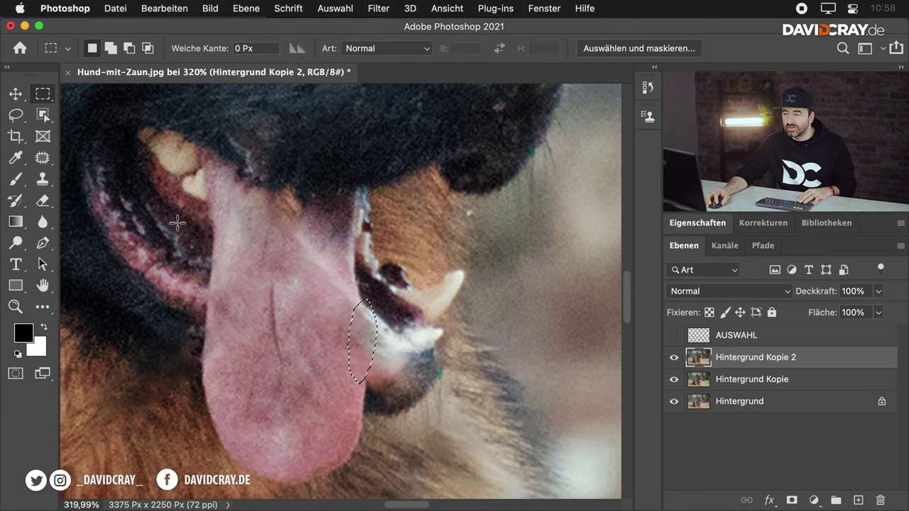
Marquee-select the tongue's left half and copy it to a new layer, Ebene 1
{"action": "left_click_drag", "start_coordinate": [167, 202], "coordinate": [261, 451]}
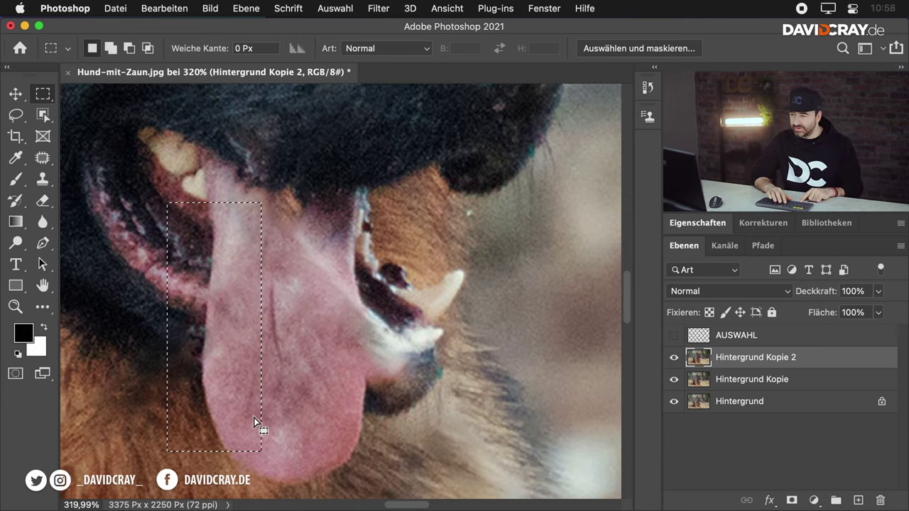
{"action": "key", "text": "ctrl+j"}
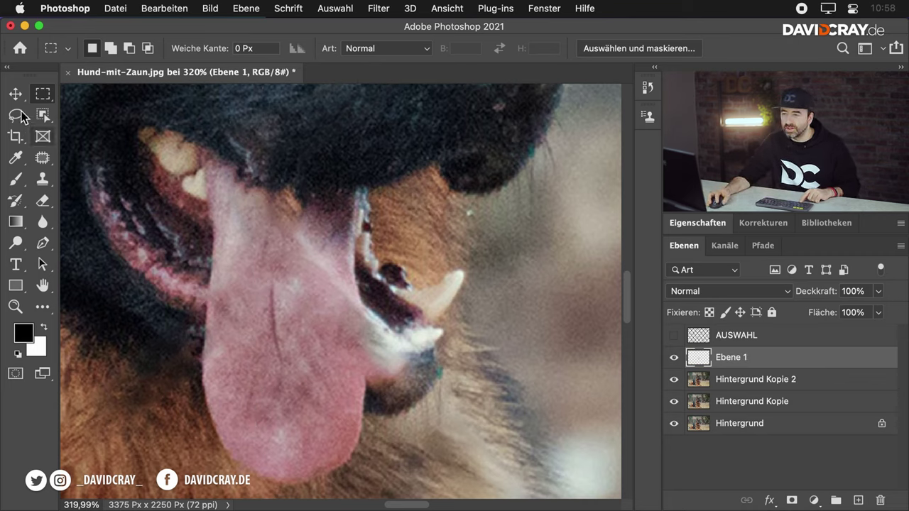
Flip the tongue copy to -100% width, then move, rotate and stretch it over the right side
{"action": "left_click", "coordinate": [16, 94]}
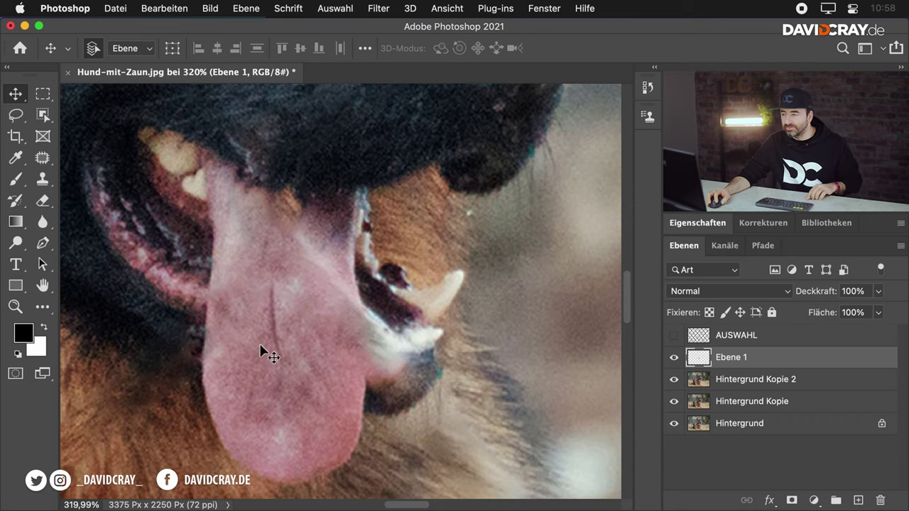
{"action": "mouse_move", "coordinate": [241, 334]}
{"action": "left_mouse_down"}
{"action": "mouse_move", "coordinate": [377, 341]}
{"action": "mouse_move", "coordinate": [376, 287]}
{"action": "mouse_move", "coordinate": [189, 302]}
{"action": "mouse_move", "coordinate": [345, 351]}
{"action": "mouse_move", "coordinate": [210, 266]}
{"action": "mouse_move", "coordinate": [324, 339]}
{"action": "mouse_move", "coordinate": [273, 307]}
{"action": "left_mouse_up"}
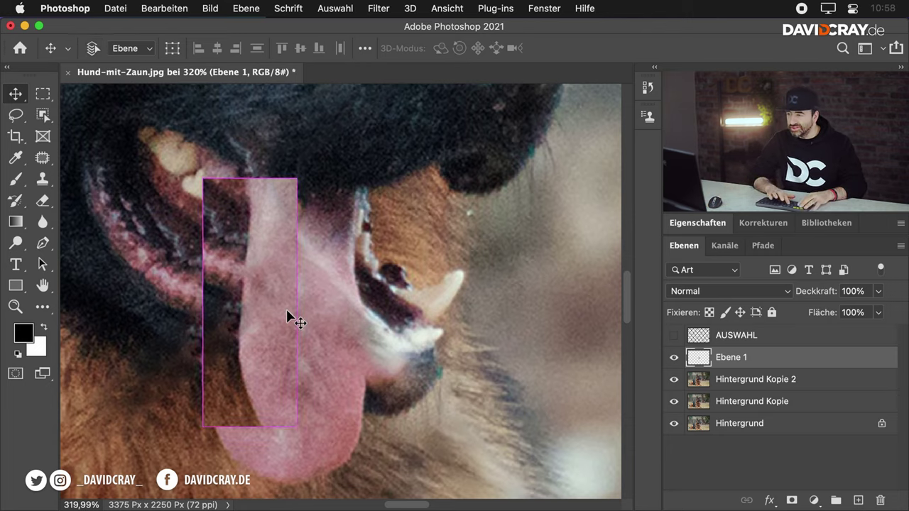
{"action": "key", "text": "ctrl+t"}
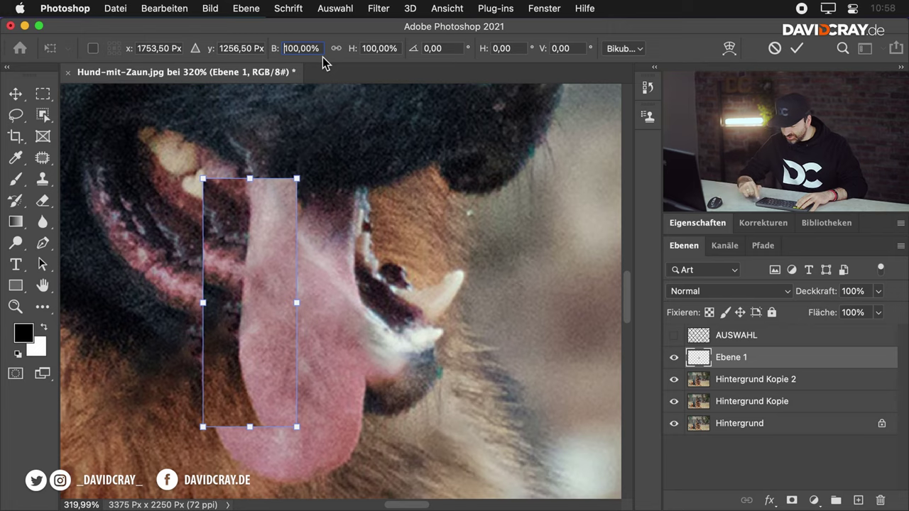
{"action": "type", "text": "-"}
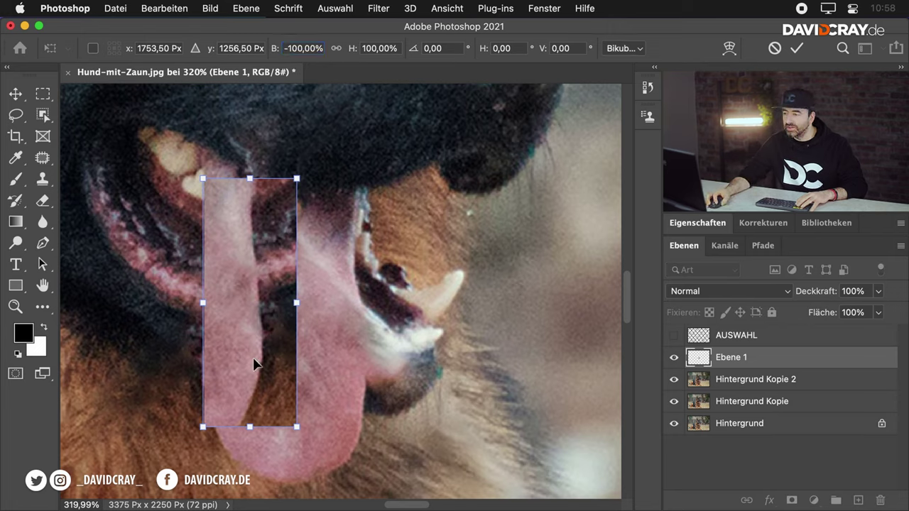
{"action": "mouse_move", "coordinate": [254, 363]}
{"action": "left_mouse_down"}
{"action": "mouse_move", "coordinate": [350, 350]}
{"action": "mouse_move", "coordinate": [352, 362]}
{"action": "left_mouse_up"}
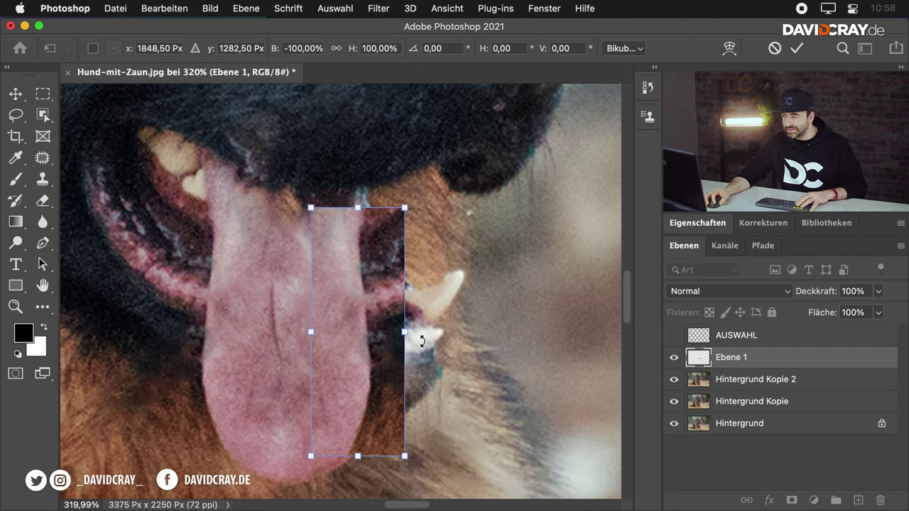
{"action": "left_click_drag", "start_coordinate": [424, 337], "coordinate": [423, 334]}
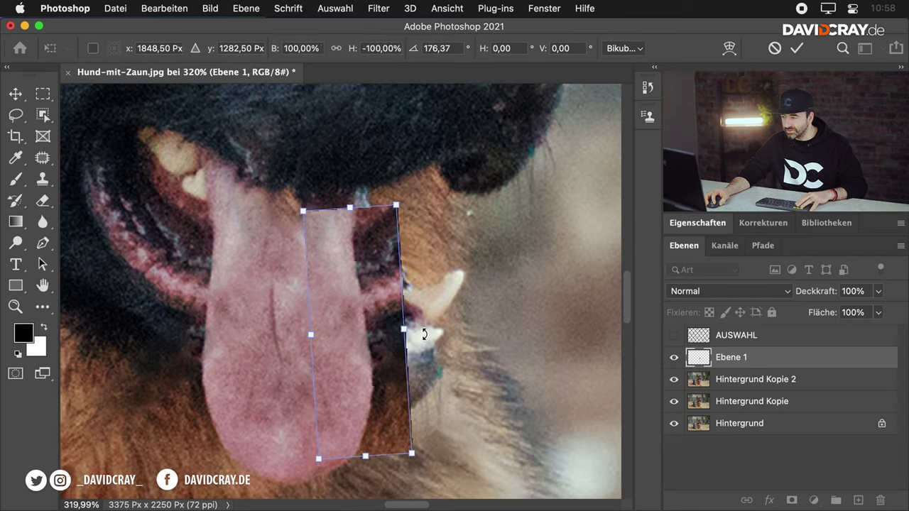
{"action": "left_click_drag", "start_coordinate": [436, 374], "coordinate": [447, 368]}
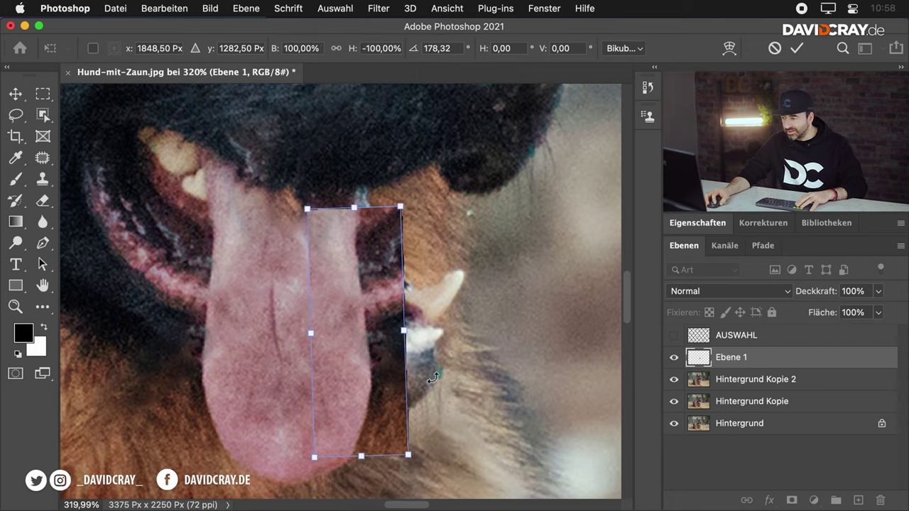
{"action": "left_click_drag", "start_coordinate": [363, 398], "coordinate": [358, 391]}
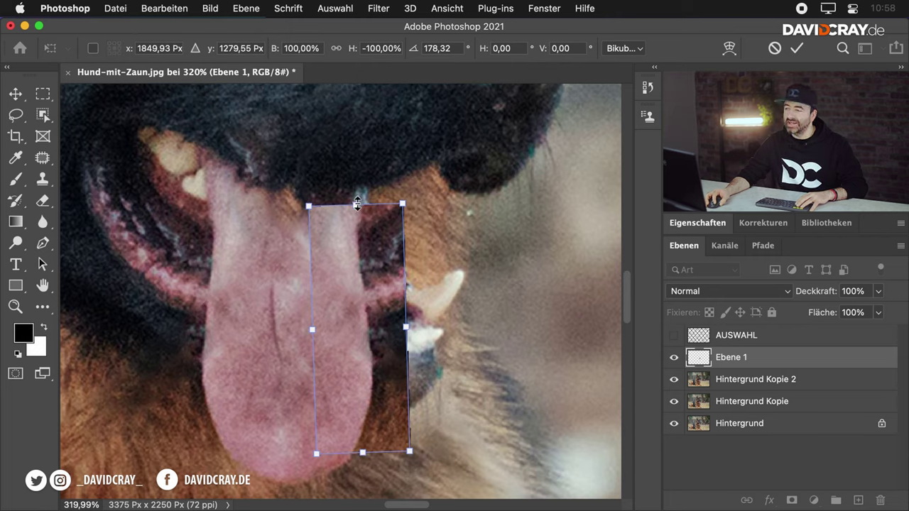
{"action": "left_click_drag", "start_coordinate": [357, 204], "coordinate": [356, 189]}
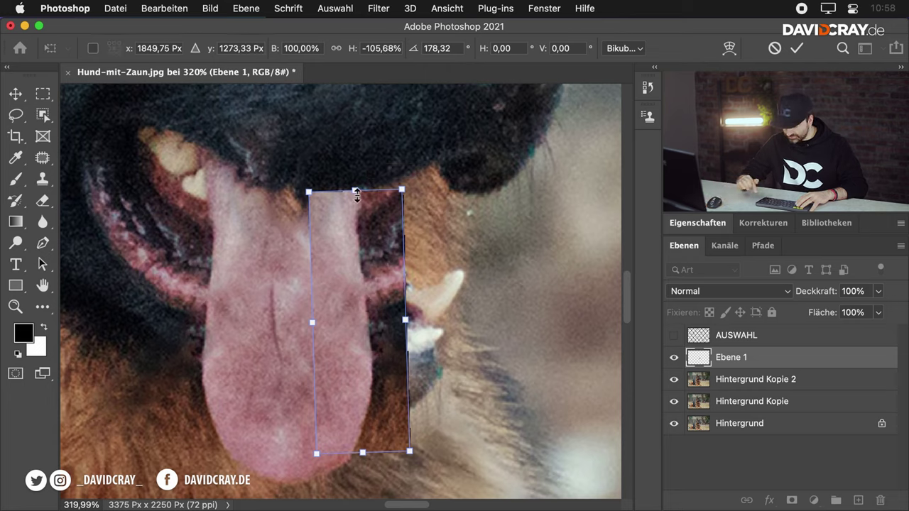
{"action": "key", "text": "Return"}
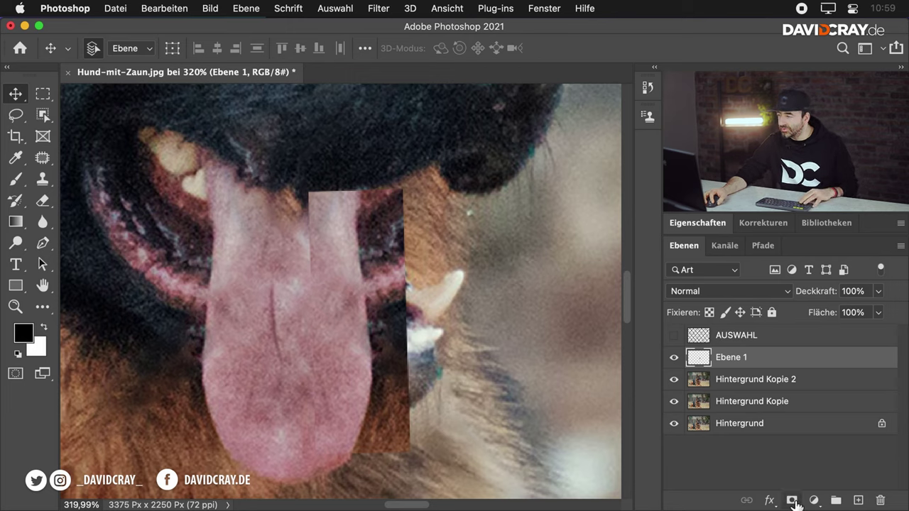
Add a layer mask to Ebene 1 and paint black along its right edge and near the chin
{"action": "left_click", "coordinate": [792, 500]}
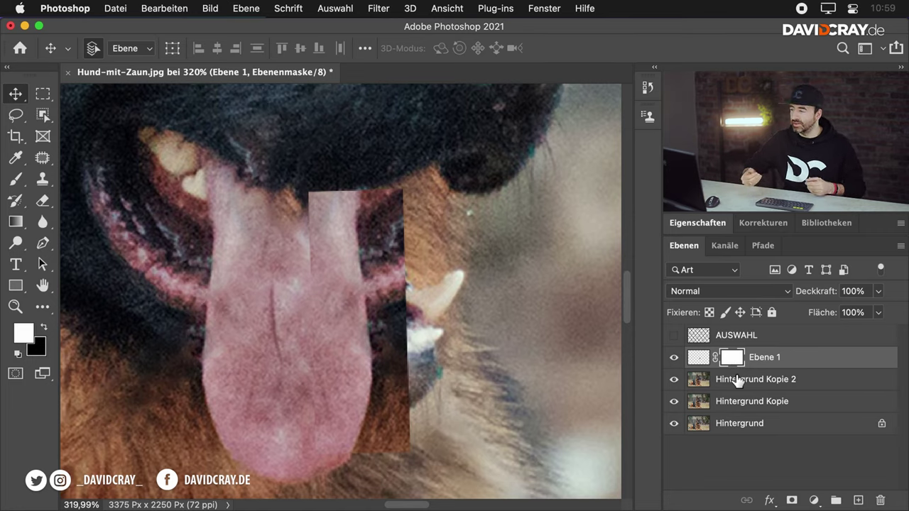
{"action": "left_click", "coordinate": [14, 182]}
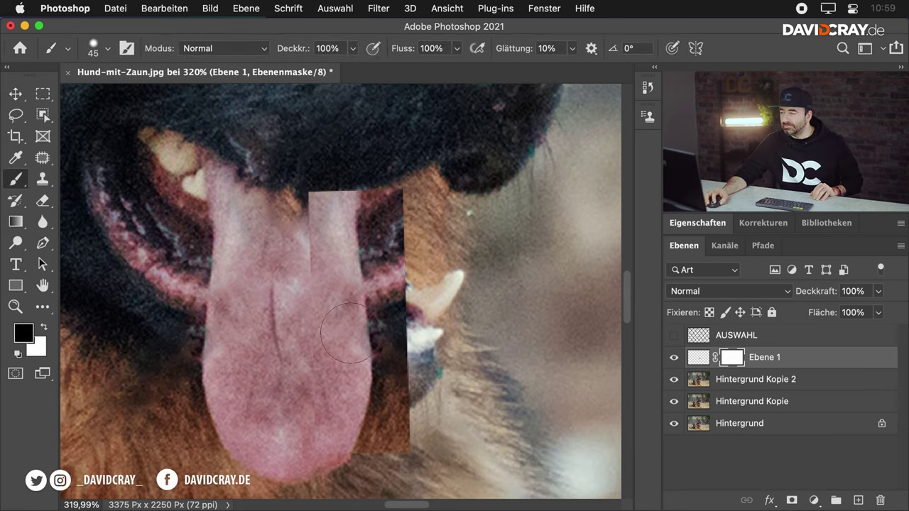
{"action": "mouse_move", "coordinate": [394, 195]}
{"action": "left_mouse_down"}
{"action": "mouse_move", "coordinate": [428, 326]}
{"action": "mouse_move", "coordinate": [520, 452]}
{"action": "left_mouse_up"}
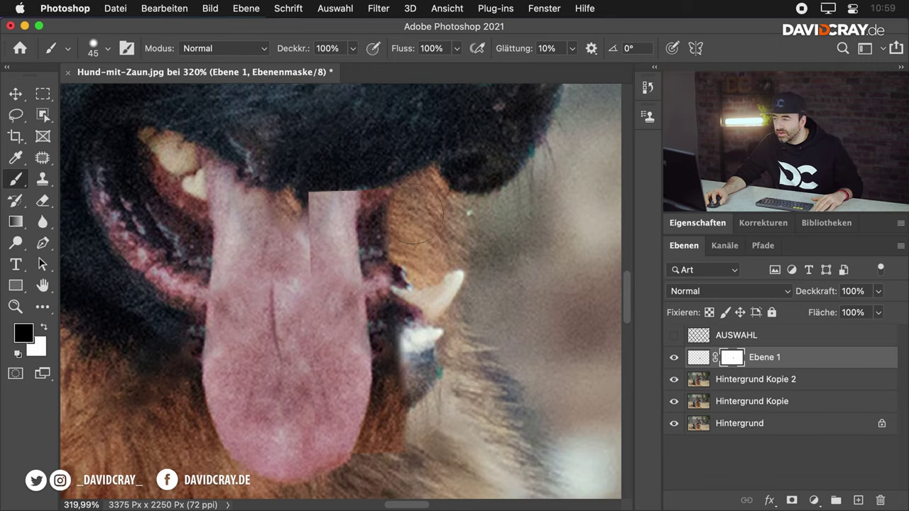
{"action": "right_click", "coordinate": [417, 248]}
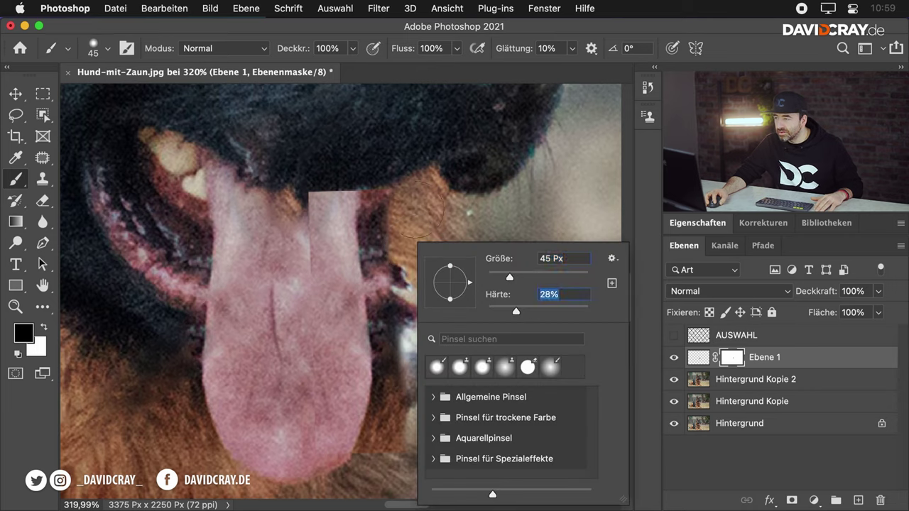
{"action": "key", "text": "Return"}
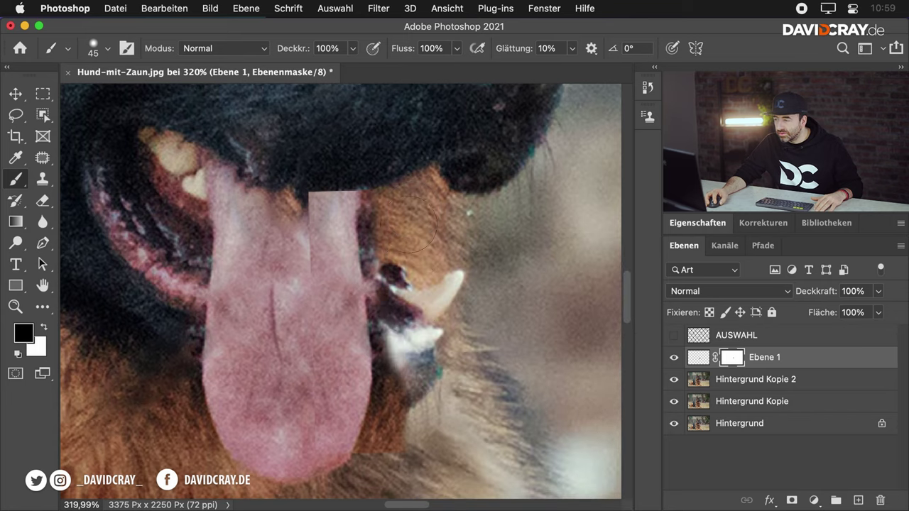
{"action": "left_click_drag", "start_coordinate": [394, 351], "coordinate": [397, 386]}
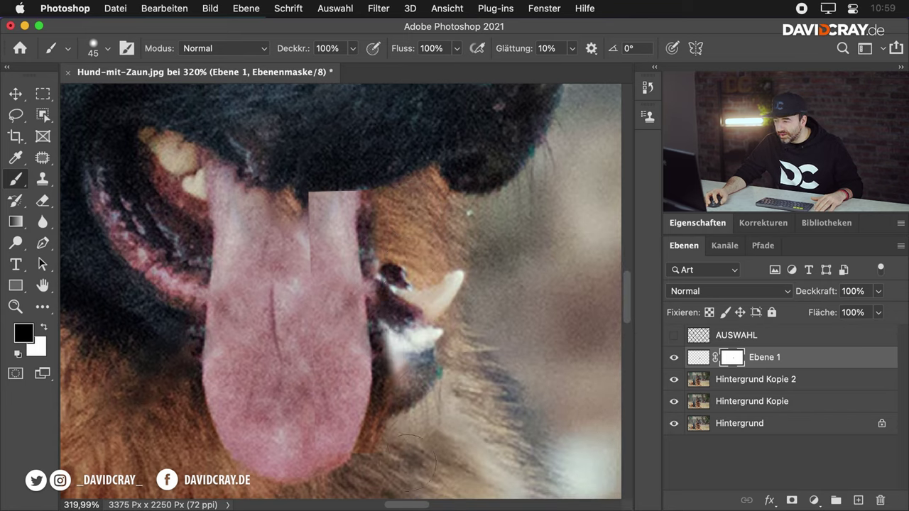
{"action": "scroll", "coordinate": [344, 295], "scroll_direction": "up", "scroll_amount": 5}
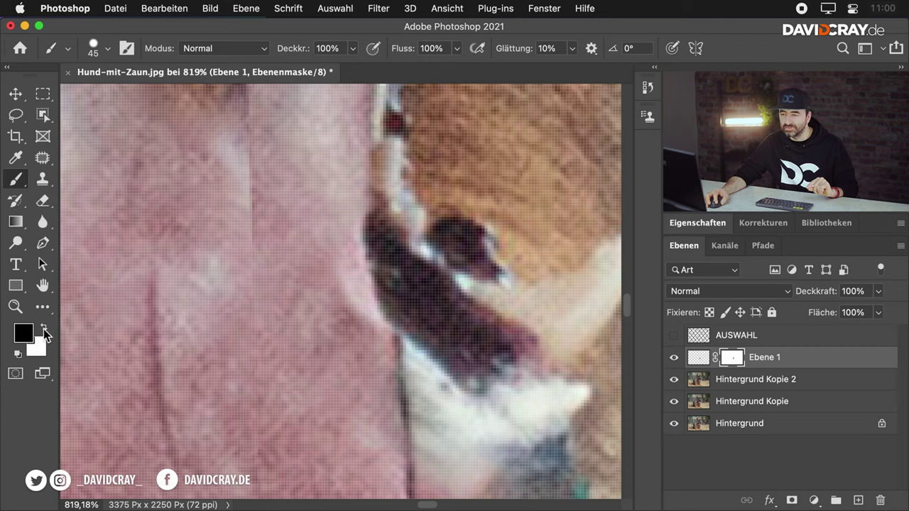
Paint Ebene 1's mask white to reveal the copy along the fur, black to hide the fence edge
{"action": "left_click", "coordinate": [43, 329]}
{"action": "mouse_move", "coordinate": [274, 284]}
{"action": "left_mouse_down"}
{"action": "mouse_move", "coordinate": [300, 243]}
{"action": "mouse_move", "coordinate": [303, 314]}
{"action": "mouse_move", "coordinate": [319, 266]}
{"action": "mouse_move", "coordinate": [294, 173]}
{"action": "mouse_move", "coordinate": [325, 324]}
{"action": "mouse_move", "coordinate": [315, 193]}
{"action": "mouse_move", "coordinate": [314, 245]}
{"action": "left_mouse_up"}
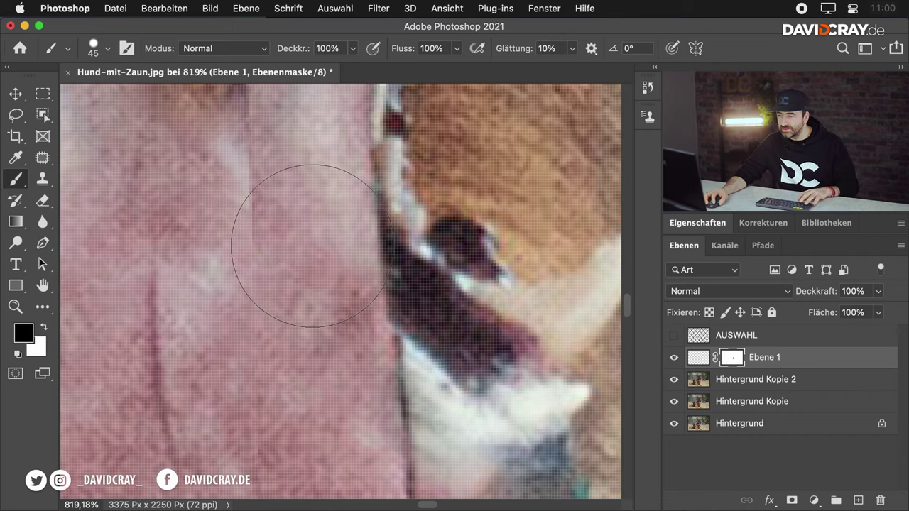
{"action": "key", "text": "x"}
{"action": "left_click_drag", "start_coordinate": [305, 294], "coordinate": [294, 163]}
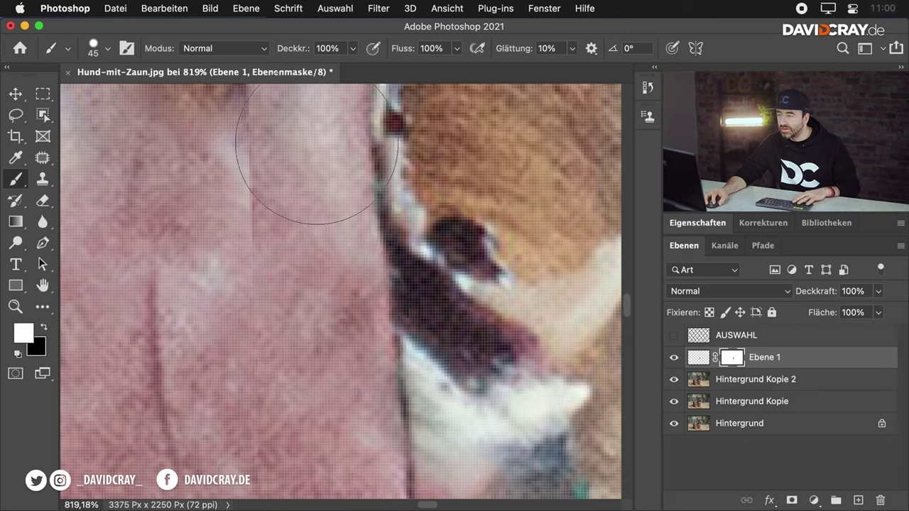
{"action": "left_click_drag", "start_coordinate": [318, 320], "coordinate": [325, 453]}
{"action": "key", "text": "x"}
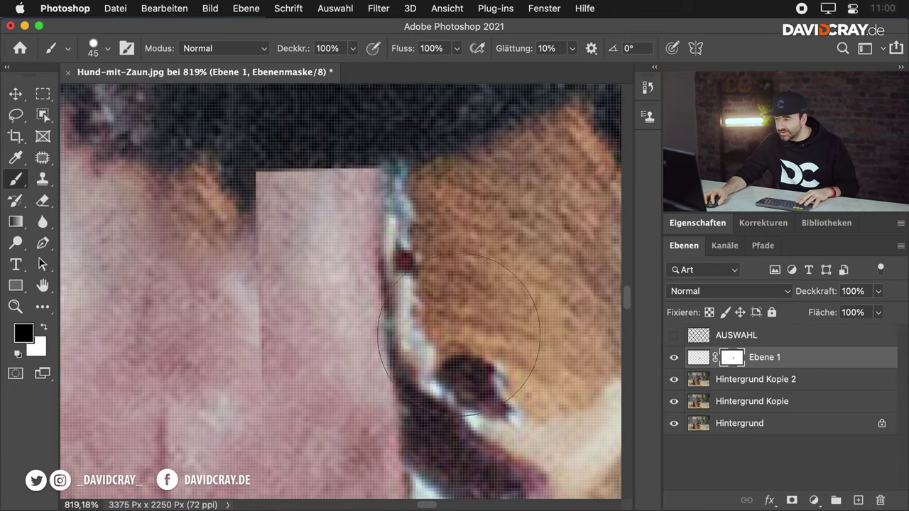
{"action": "left_click_drag", "start_coordinate": [455, 337], "coordinate": [444, 265]}
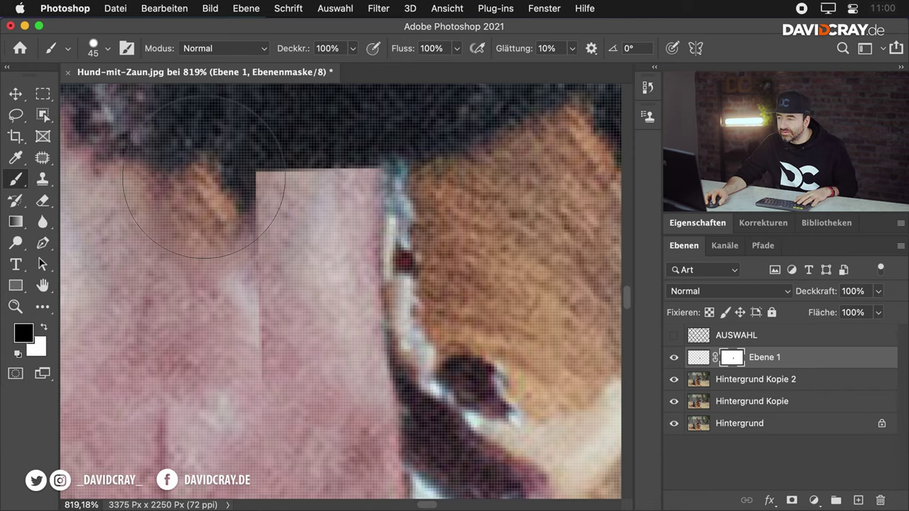
Use a softer brush to fade the copy's hard top-left edge into the dark fur
{"action": "left_click_drag", "start_coordinate": [203, 223], "coordinate": [252, 178]}
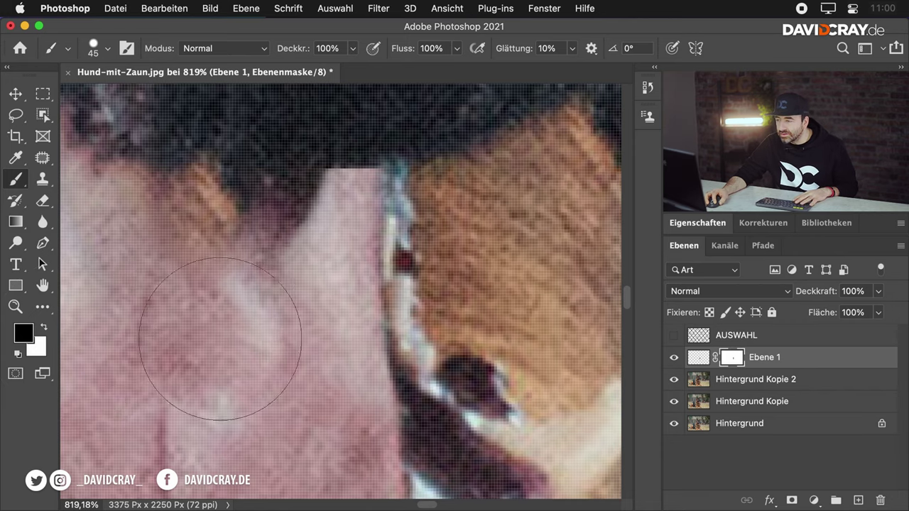
{"action": "right_click", "coordinate": [212, 277]}
{"action": "left_click", "coordinate": [263, 152]}
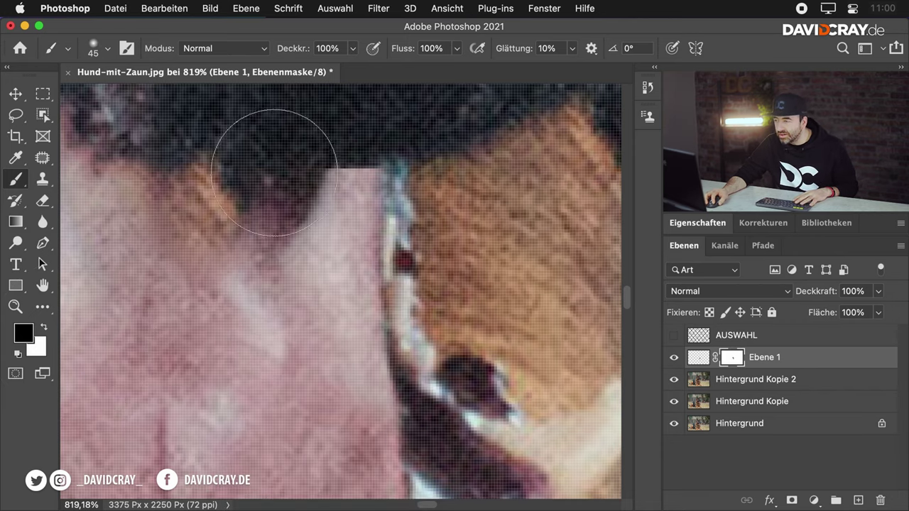
{"action": "mouse_move", "coordinate": [263, 152]}
{"action": "left_mouse_down"}
{"action": "mouse_move", "coordinate": [345, 152]}
{"action": "mouse_move", "coordinate": [274, 183]}
{"action": "mouse_move", "coordinate": [276, 282]}
{"action": "left_mouse_up"}
{"action": "mouse_move", "coordinate": [284, 383]}
{"action": "left_mouse_down"}
{"action": "mouse_move", "coordinate": [250, 296]}
{"action": "mouse_move", "coordinate": [274, 294]}
{"action": "left_mouse_up"}
{"action": "left_click_drag", "start_coordinate": [260, 376], "coordinate": [289, 226]}
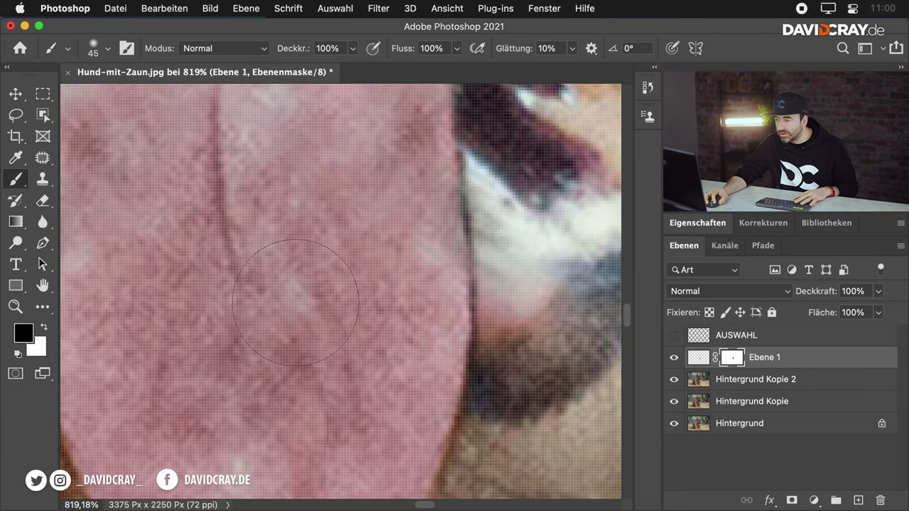
{"action": "left_click_drag", "start_coordinate": [281, 424], "coordinate": [301, 235]}
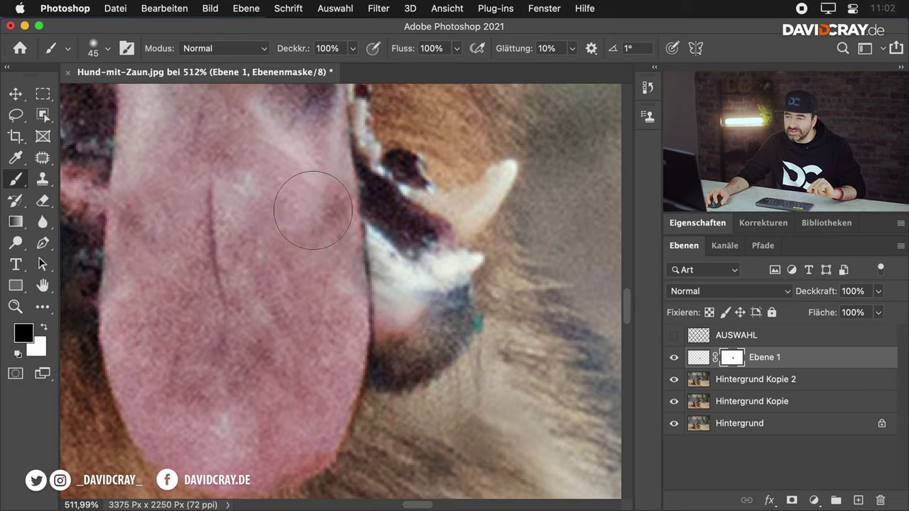
Select the fur strip just right of the tongue's edge with the Polygon Lasso
{"action": "left_click", "coordinate": [13, 121]}
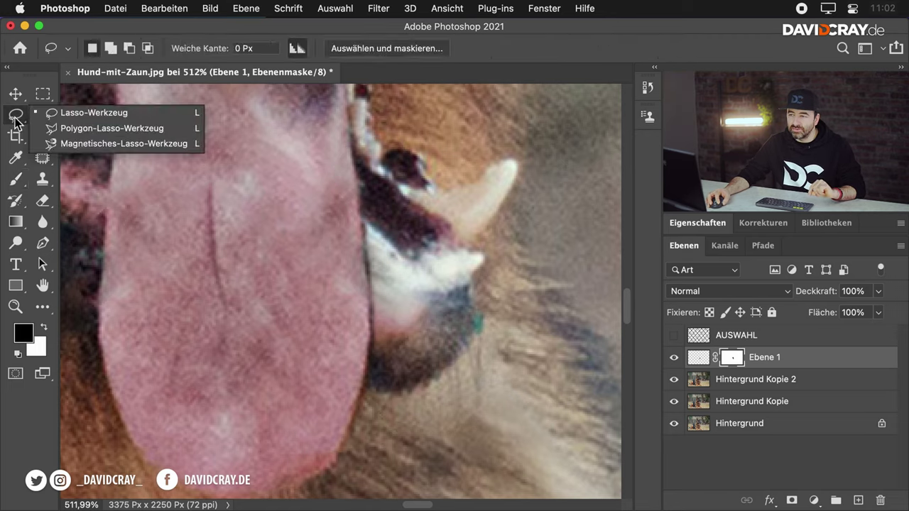
{"action": "left_click", "coordinate": [89, 128]}
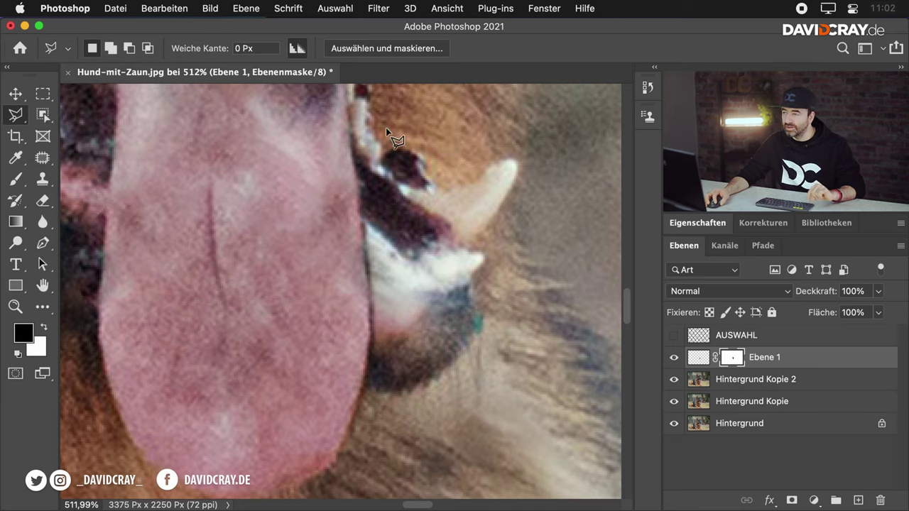
{"action": "left_click", "coordinate": [348, 93]}
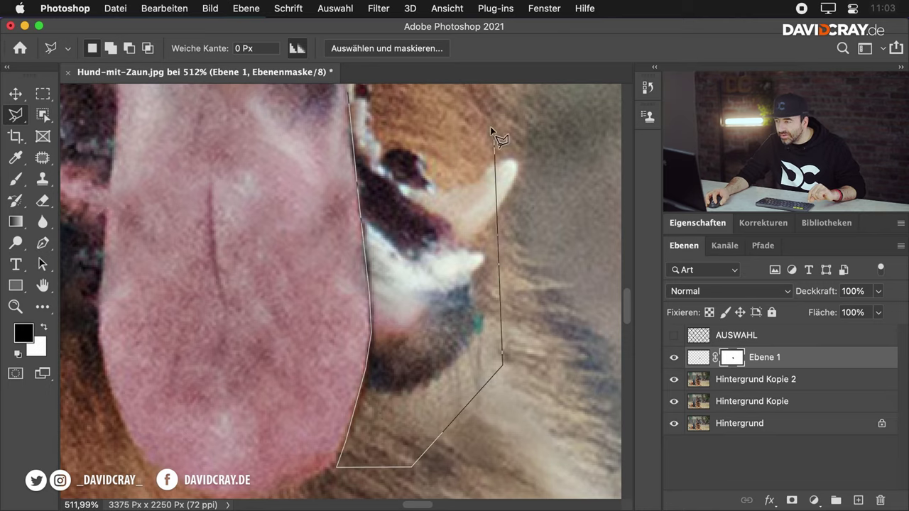
{"action": "scroll", "coordinate": [490, 126], "scroll_direction": "up", "scroll_amount": 5}
{"action": "left_click", "coordinate": [468, 187]}
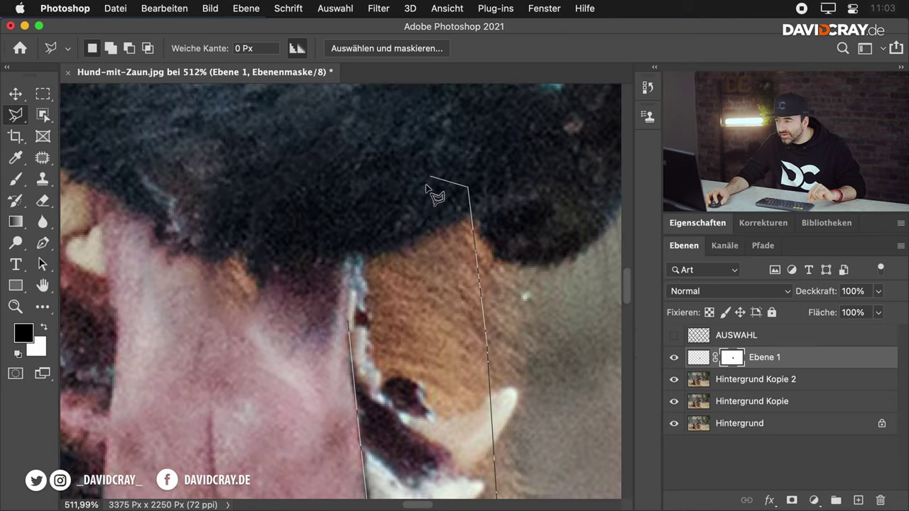
{"action": "double_click", "coordinate": [374, 246]}
{"action": "scroll", "coordinate": [269, 260], "scroll_direction": "down", "scroll_amount": 3}
Fill that area on the mask to hide the mirrored copy there, then deselect
{"action": "key", "text": "x"}
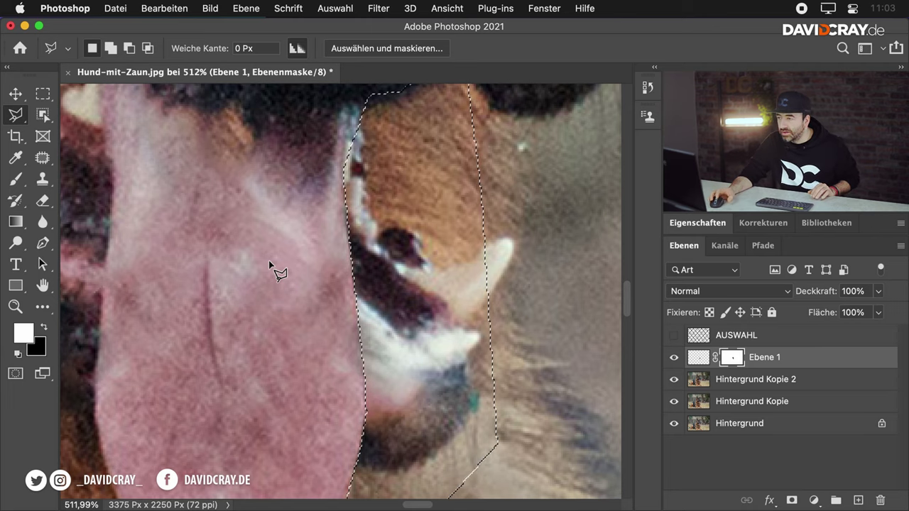
{"action": "left_click", "coordinate": [42, 93]}
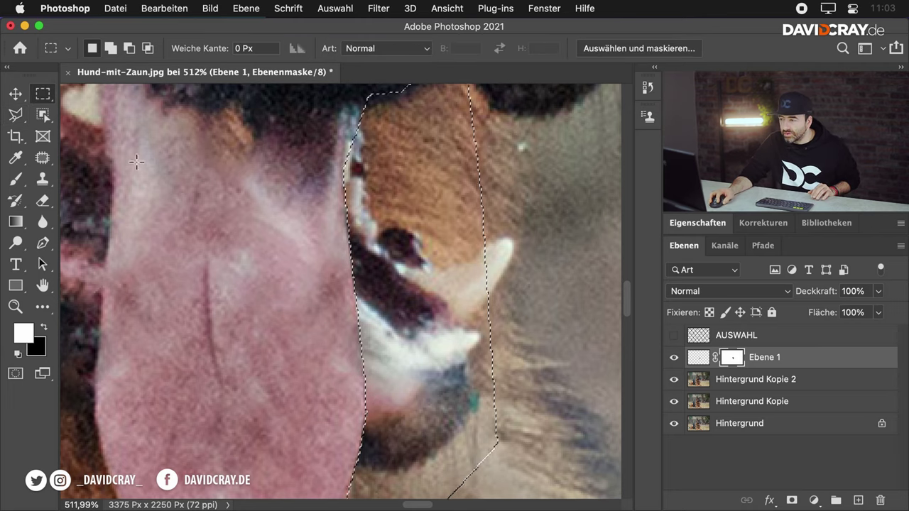
{"action": "left_click", "coordinate": [263, 345]}
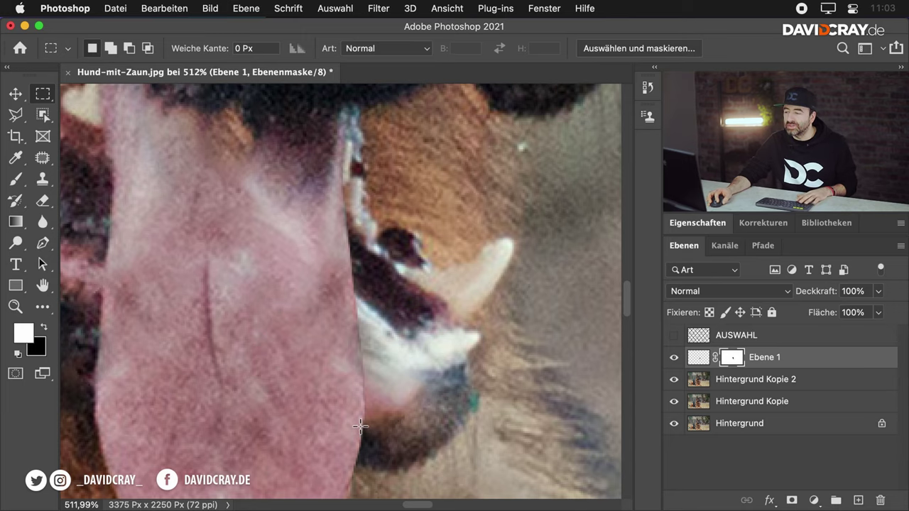
{"action": "left_click_drag", "start_coordinate": [346, 429], "coordinate": [344, 408]}
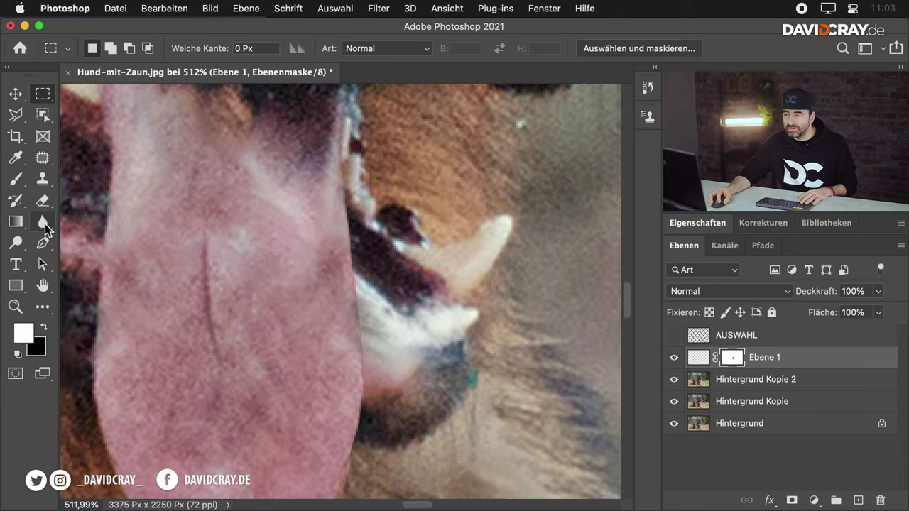
Choose the Blur tool with Ebene 1's layer mask targeted, zoomed out to 200%
{"action": "left_click", "coordinate": [43, 222]}
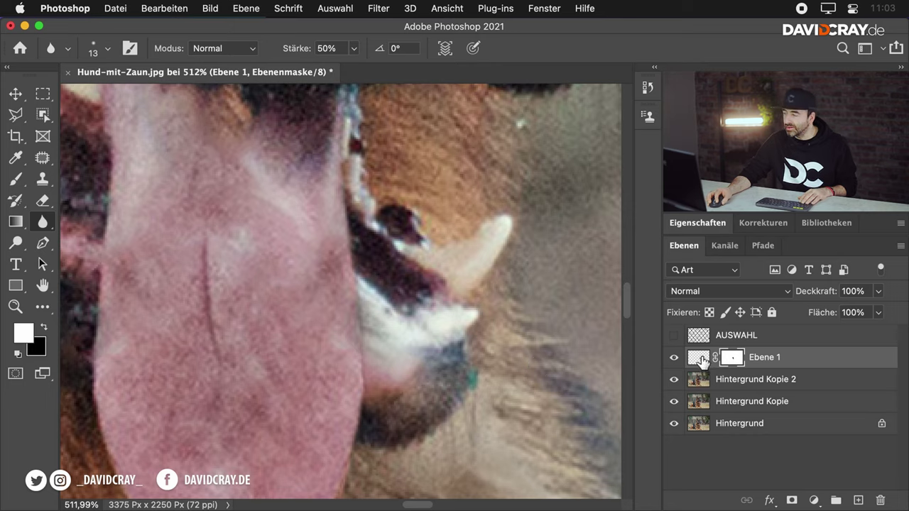
{"action": "left_click", "coordinate": [702, 358]}
{"action": "left_click", "coordinate": [730, 358]}
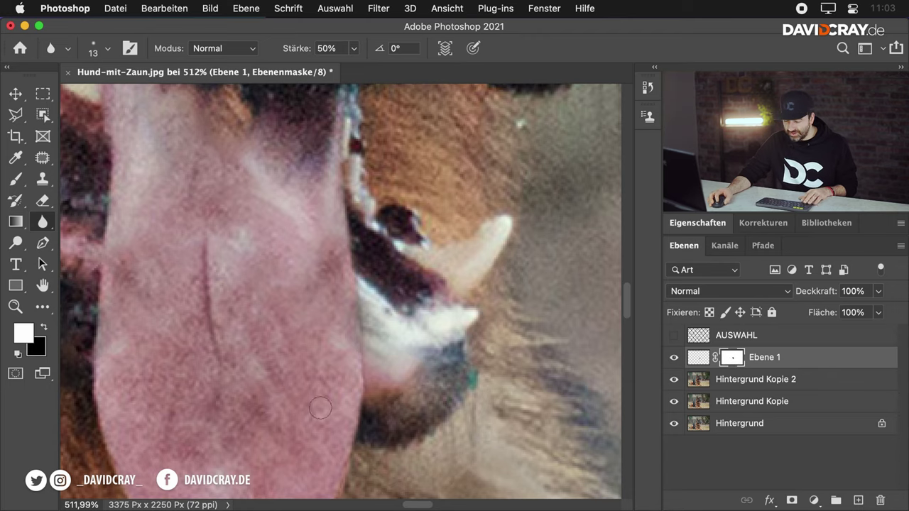
{"action": "scroll", "coordinate": [289, 389], "scroll_direction": "down", "scroll_amount": 5}
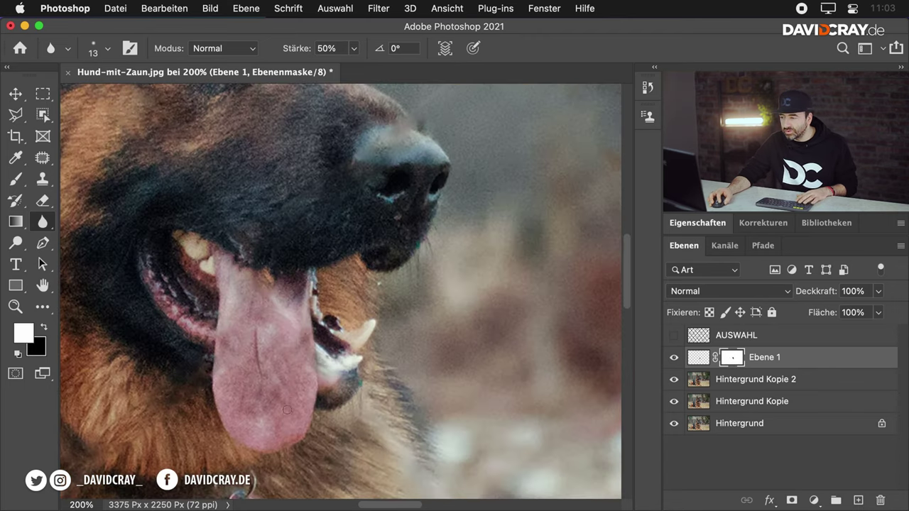
{"action": "left_click_drag", "start_coordinate": [287, 409], "coordinate": [285, 386]}
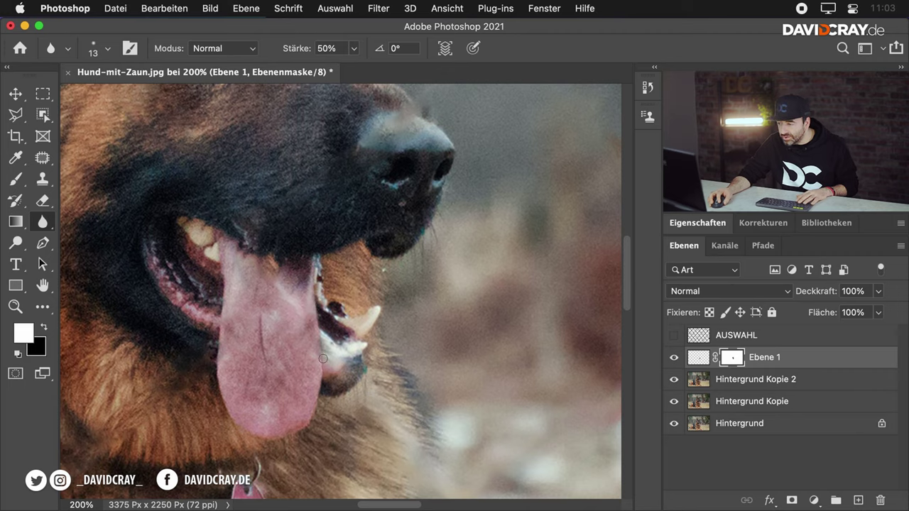
{"action": "left_click", "coordinate": [677, 360]}
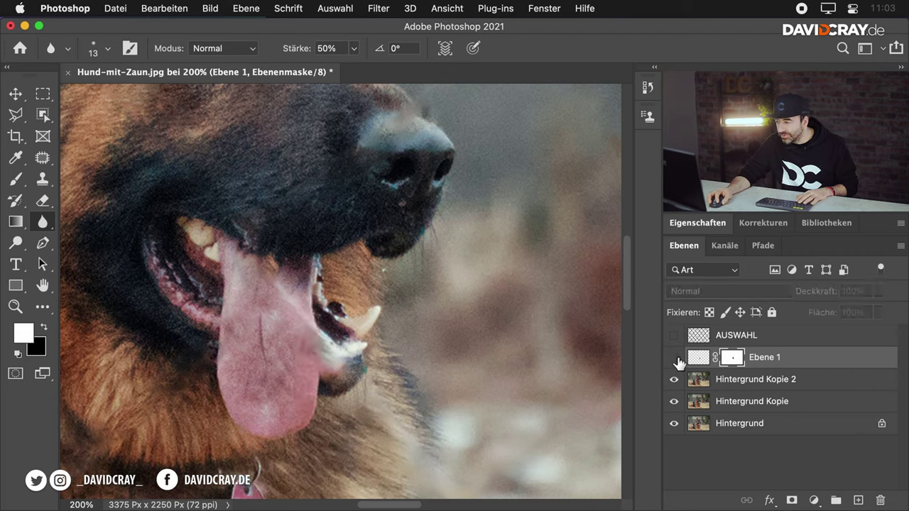
{"action": "left_click", "coordinate": [678, 361]}
{"action": "left_click", "coordinate": [678, 360]}
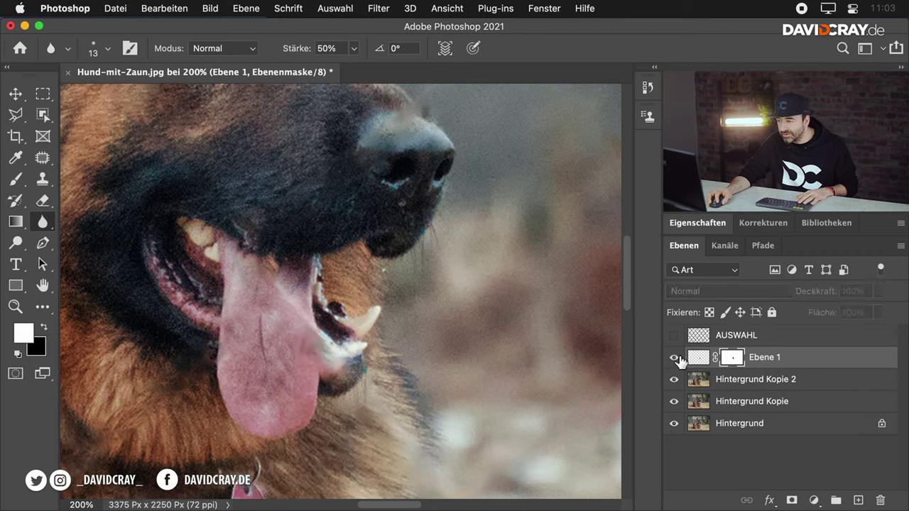